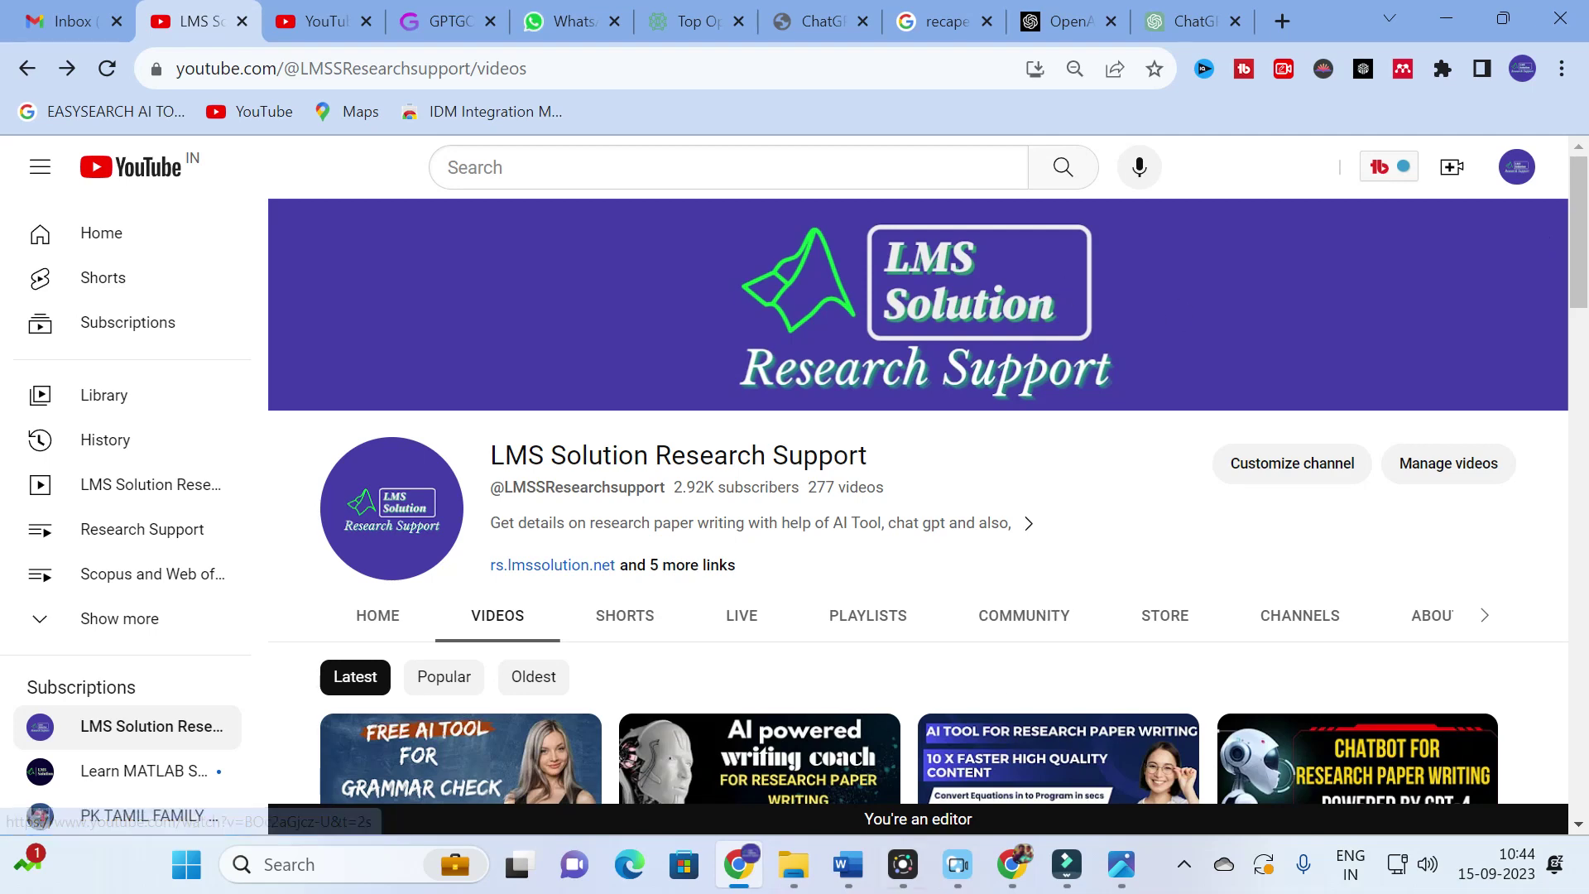
View the research paper writing workshop poster and the live MATLAB workshop poster in the image viewer
mouse_move(1113, 866)
click(1065, 796)
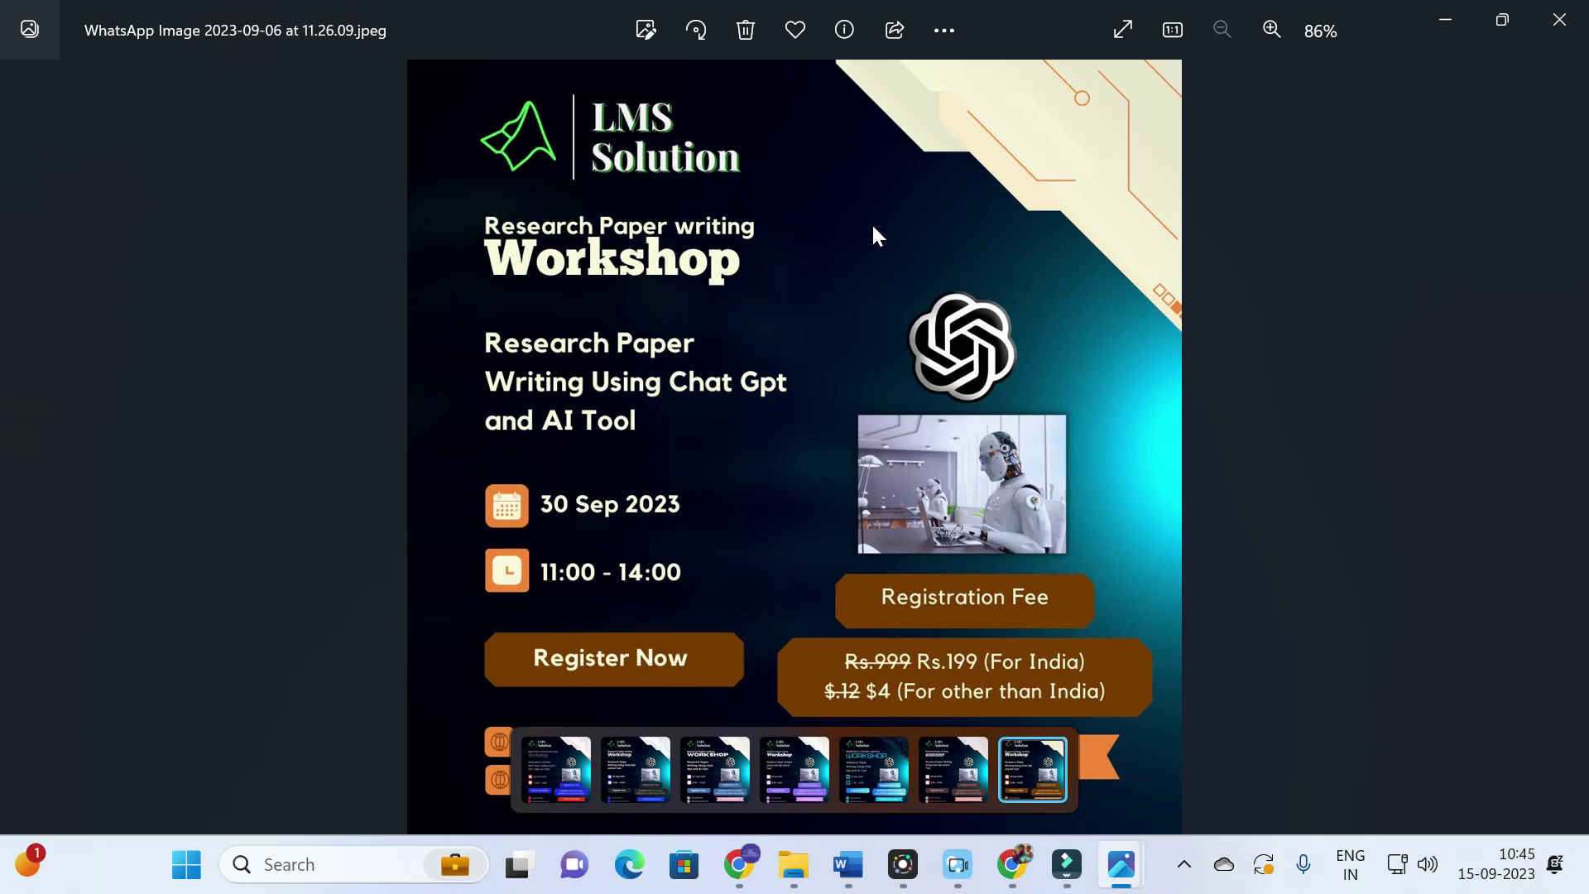
click(739, 864)
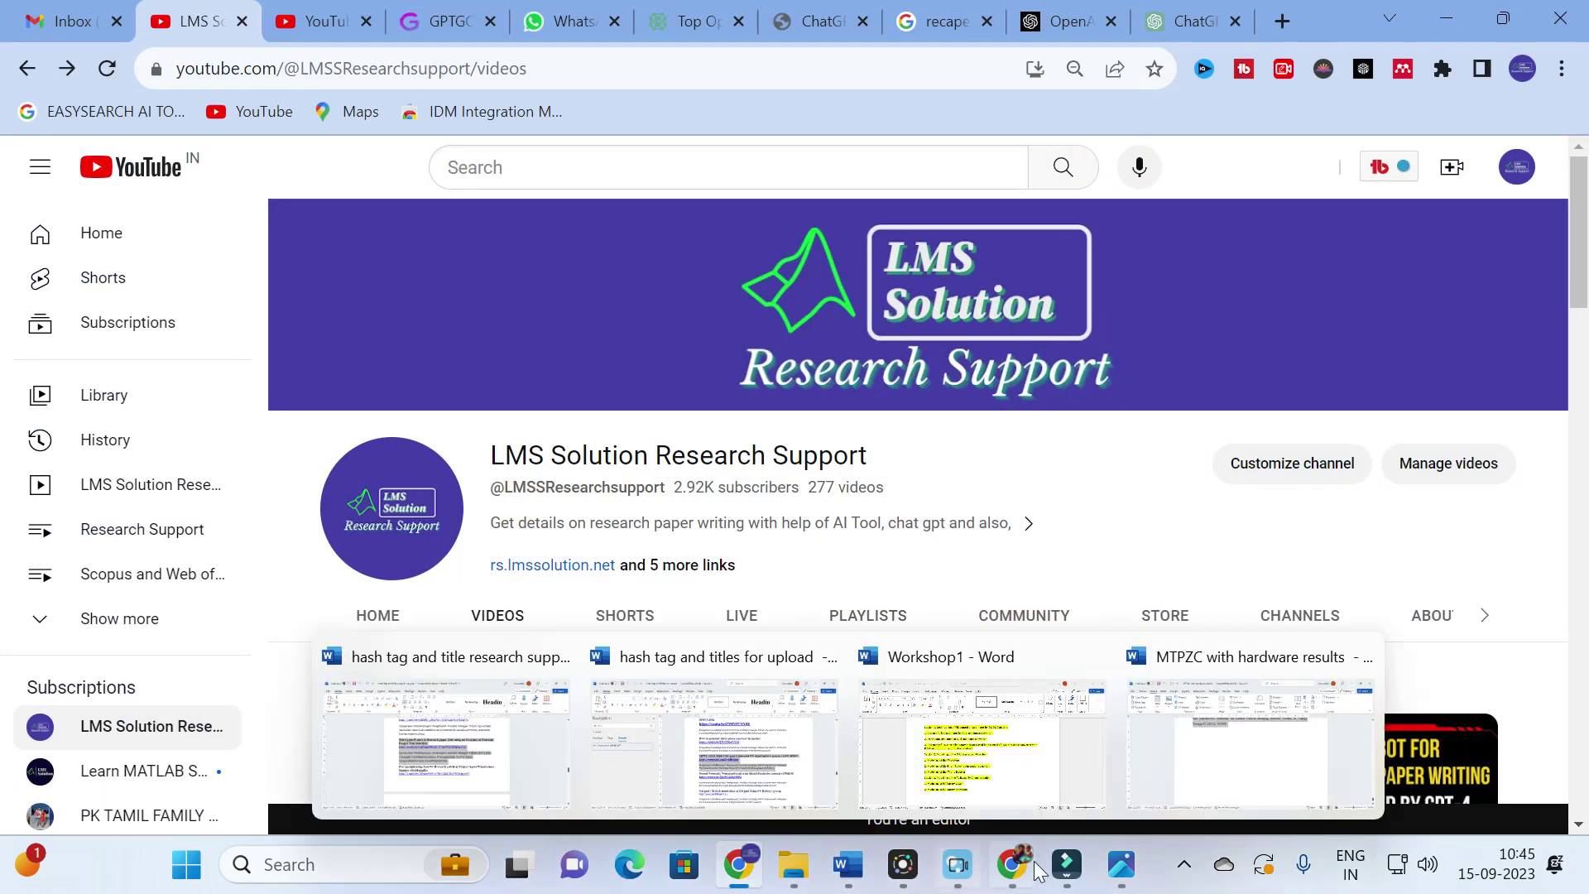
mouse_move(1122, 864)
click(1105, 776)
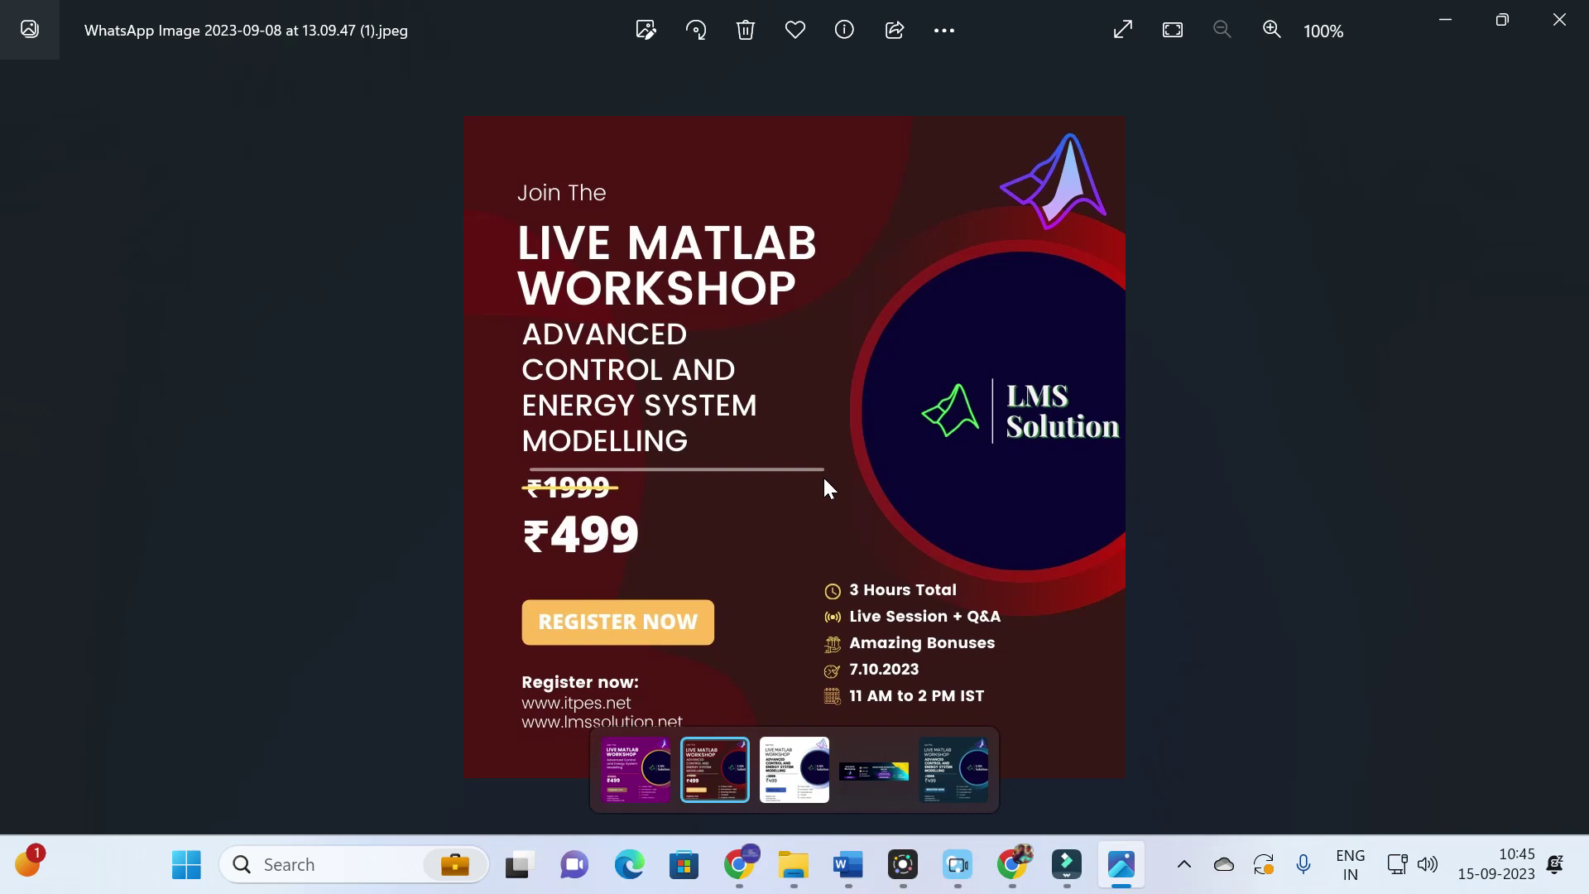
click(1117, 869)
Bring up the Workshop1 document in Word and read through its highlighted outline of the three workshop sessions
mouse_move(848, 864)
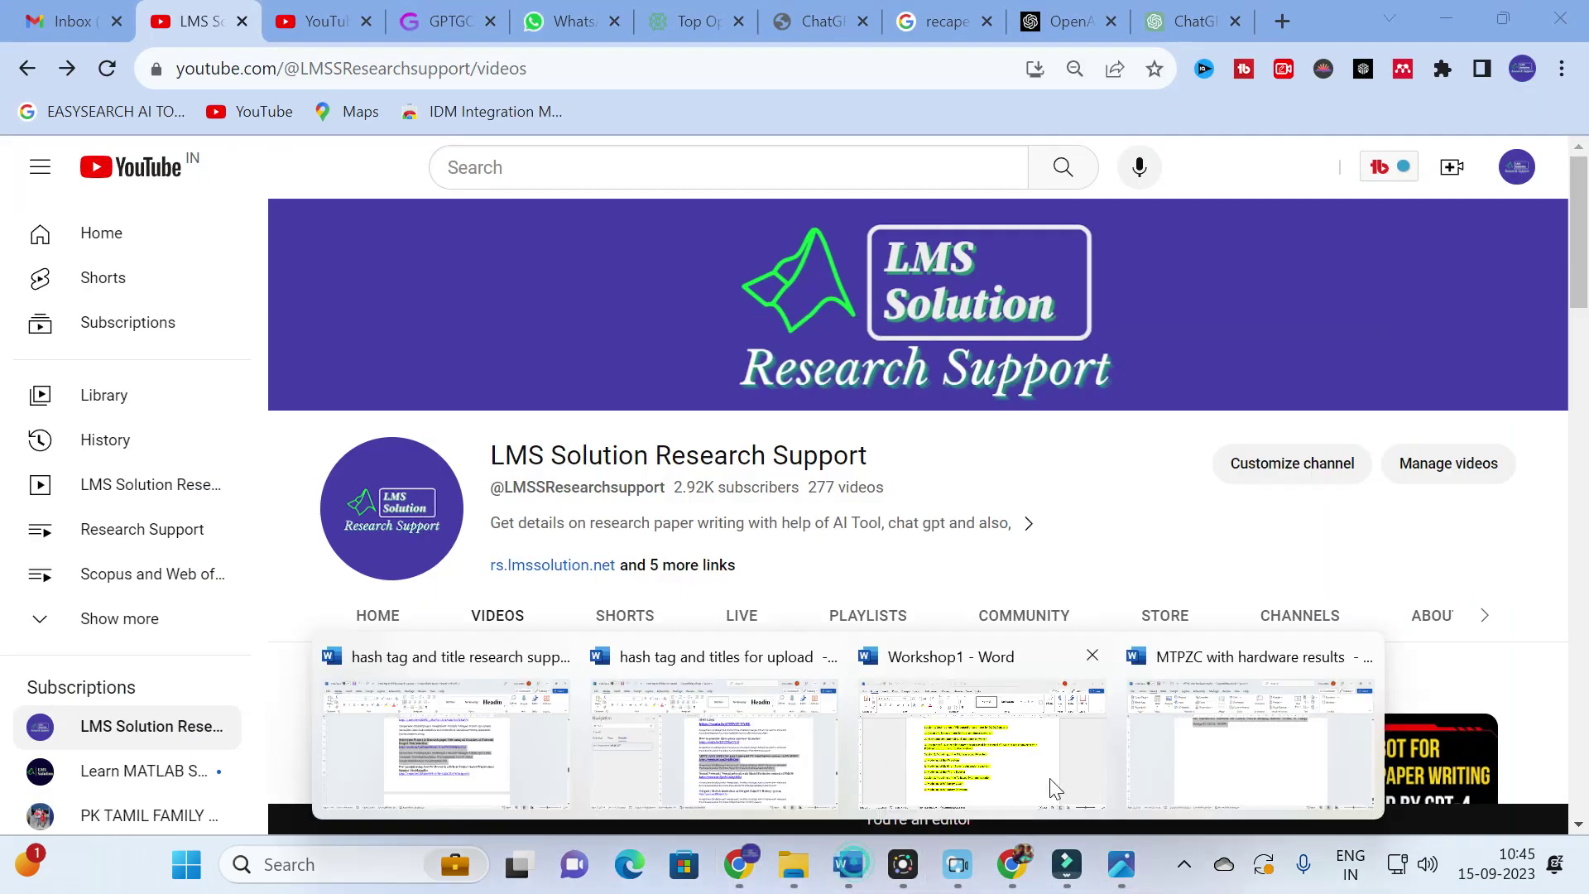
click(1053, 791)
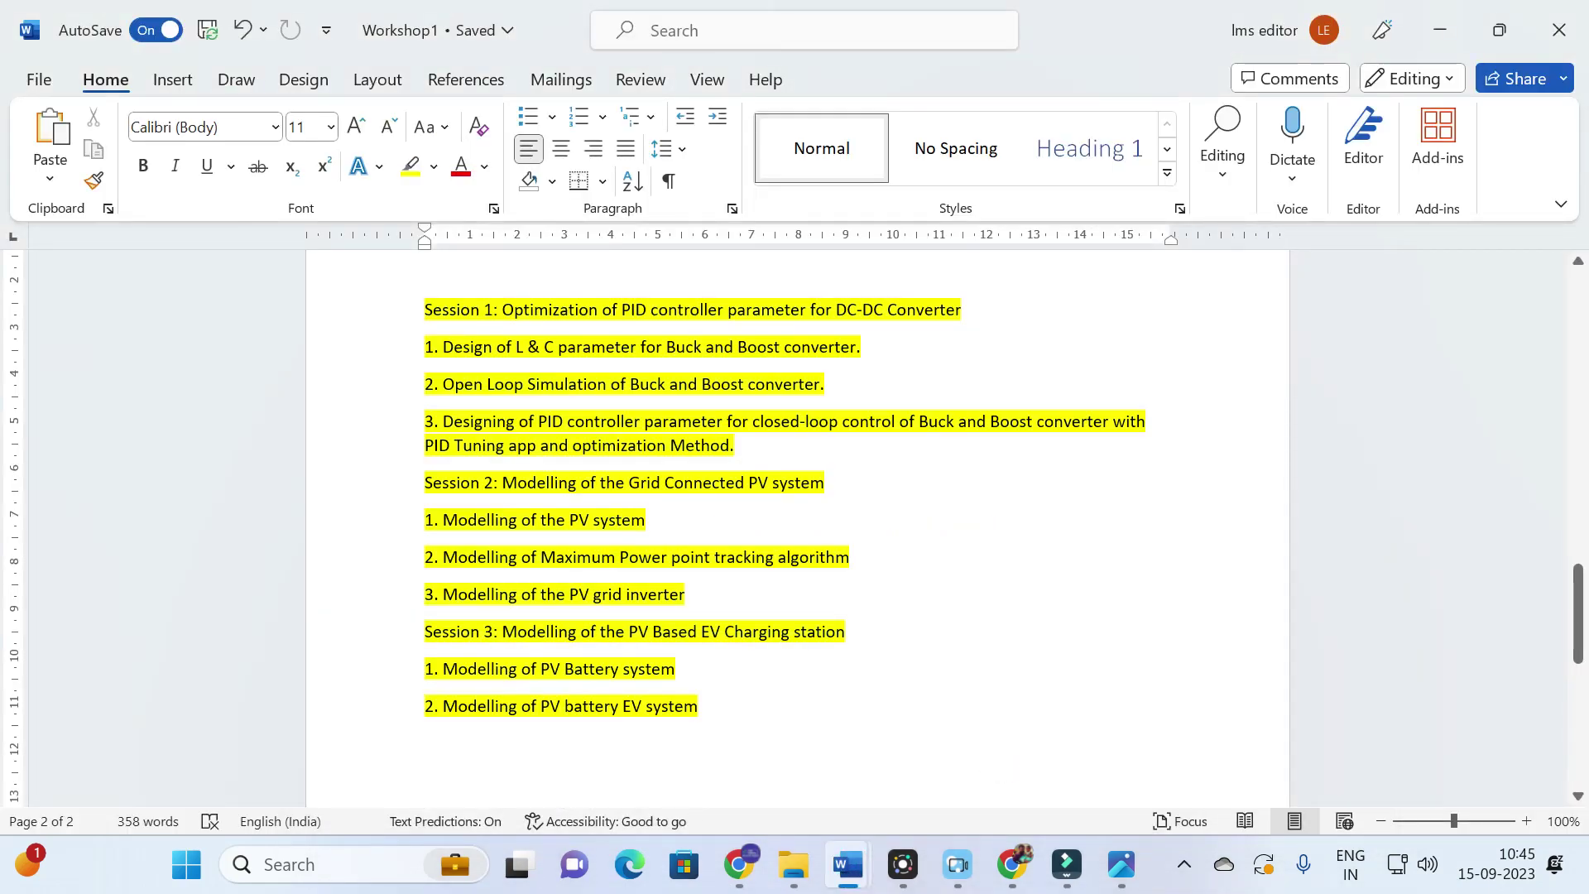
scroll(794, 496, down, 1)
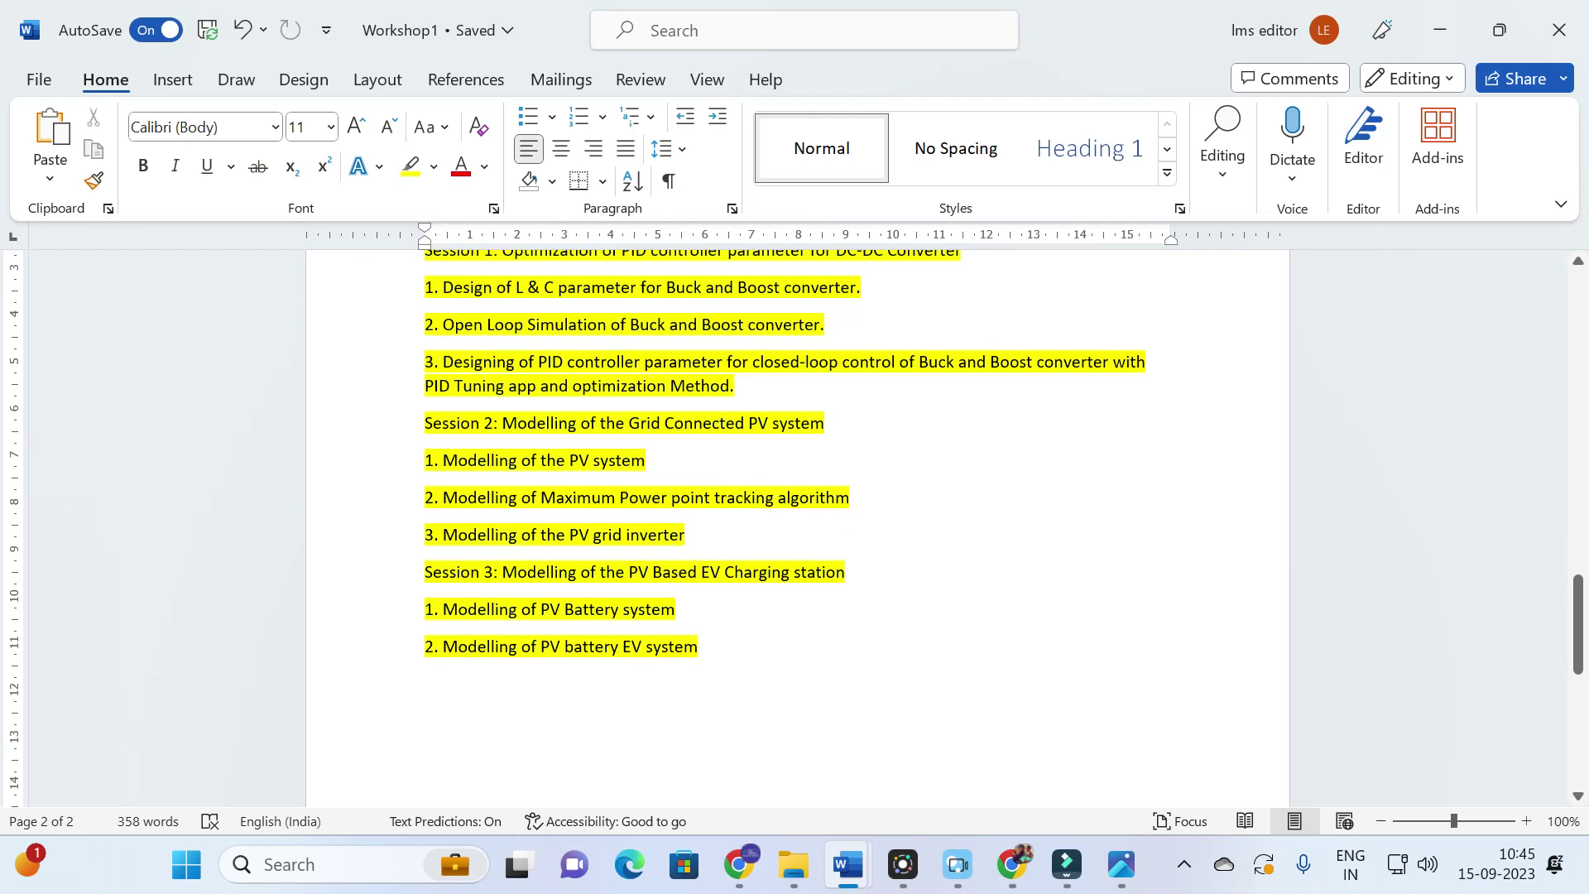
scroll(795, 497, up, 1)
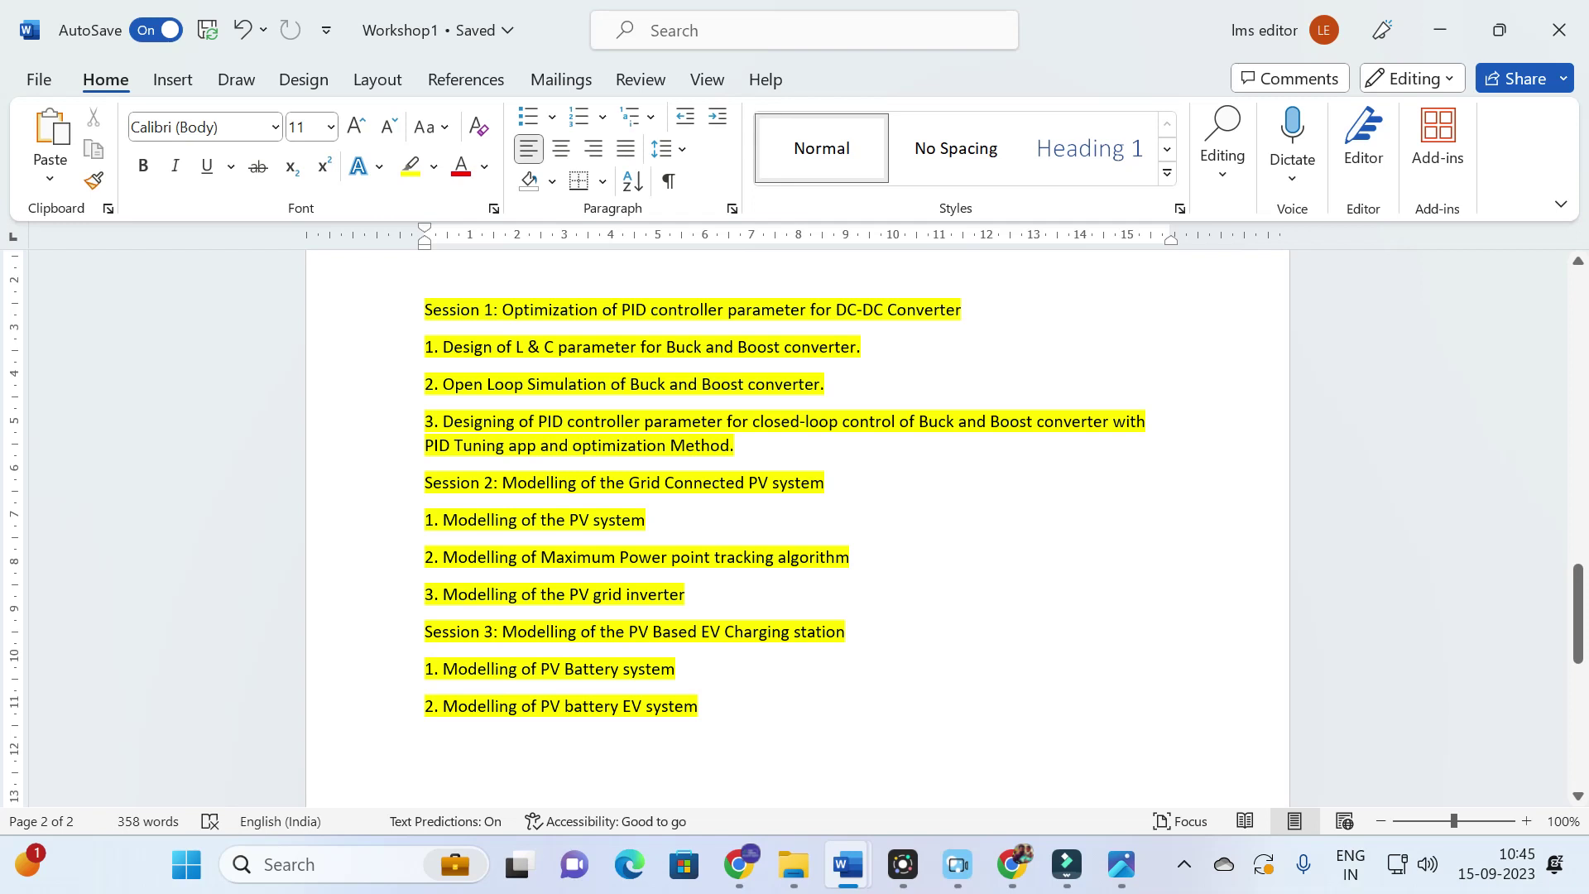
scroll(795, 497, down, 2)
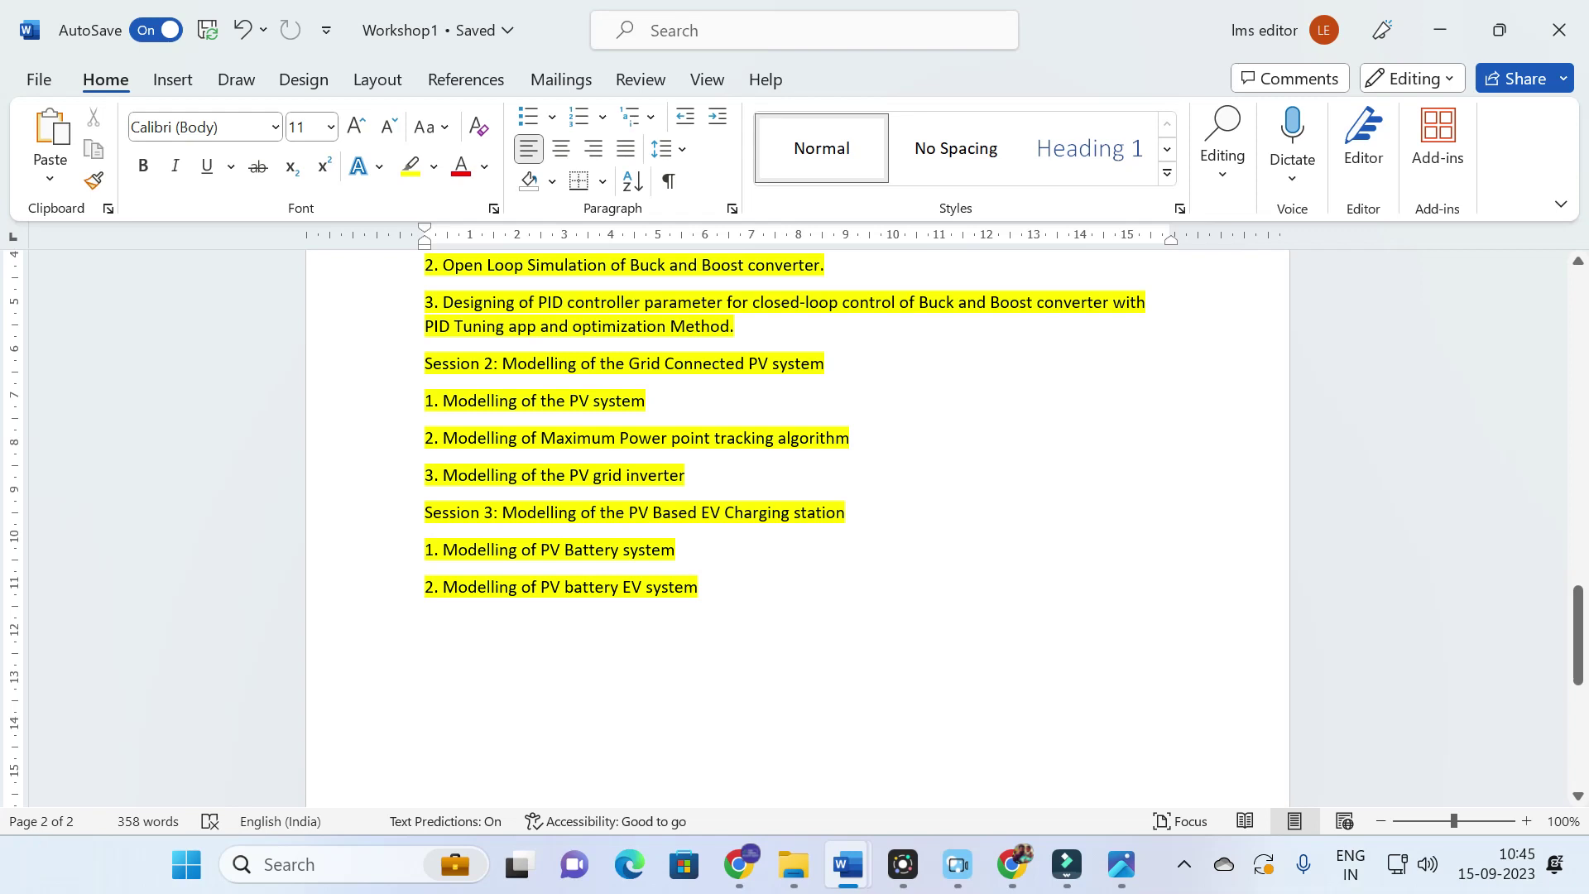
mouse_move(1043, 875)
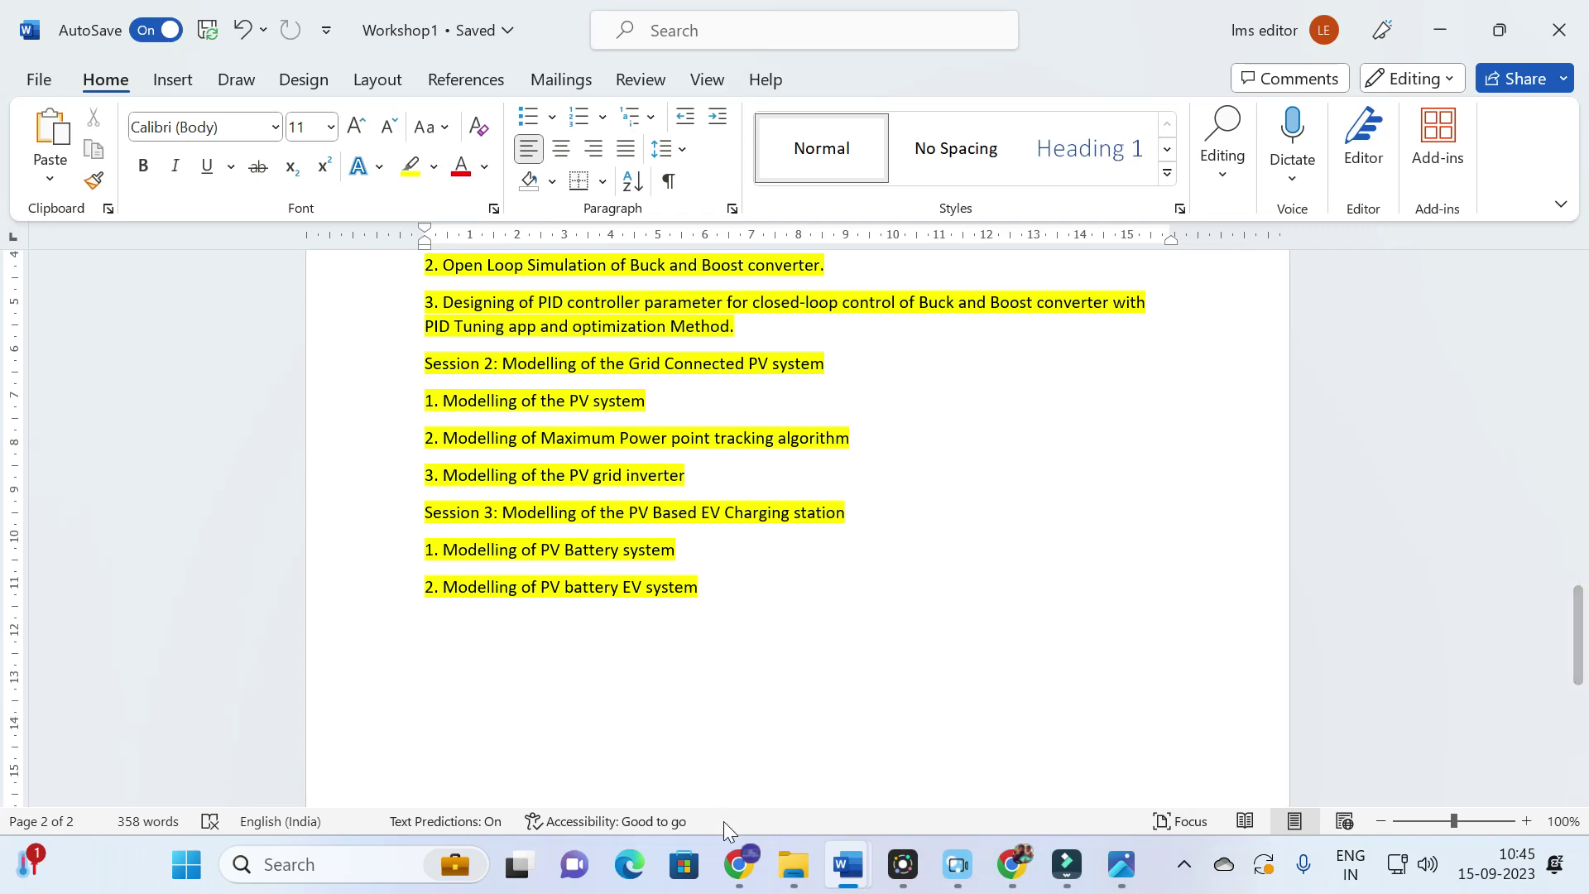
Switch to the browser, bring up the ChatGPT Prompt Generator page and go to its FORMAT field
click(732, 863)
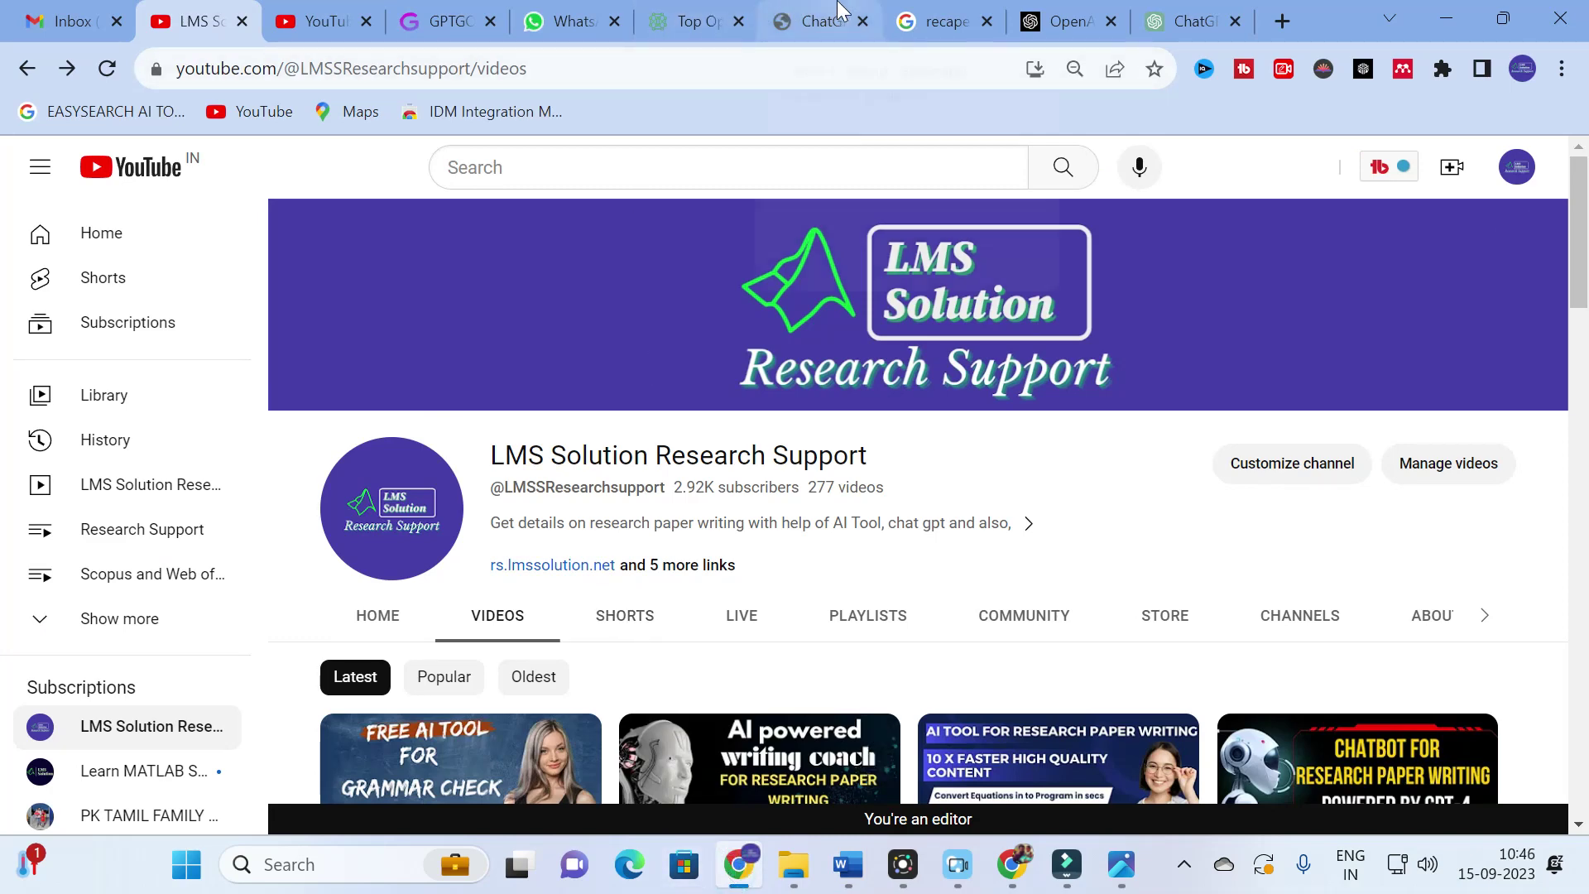
click(819, 21)
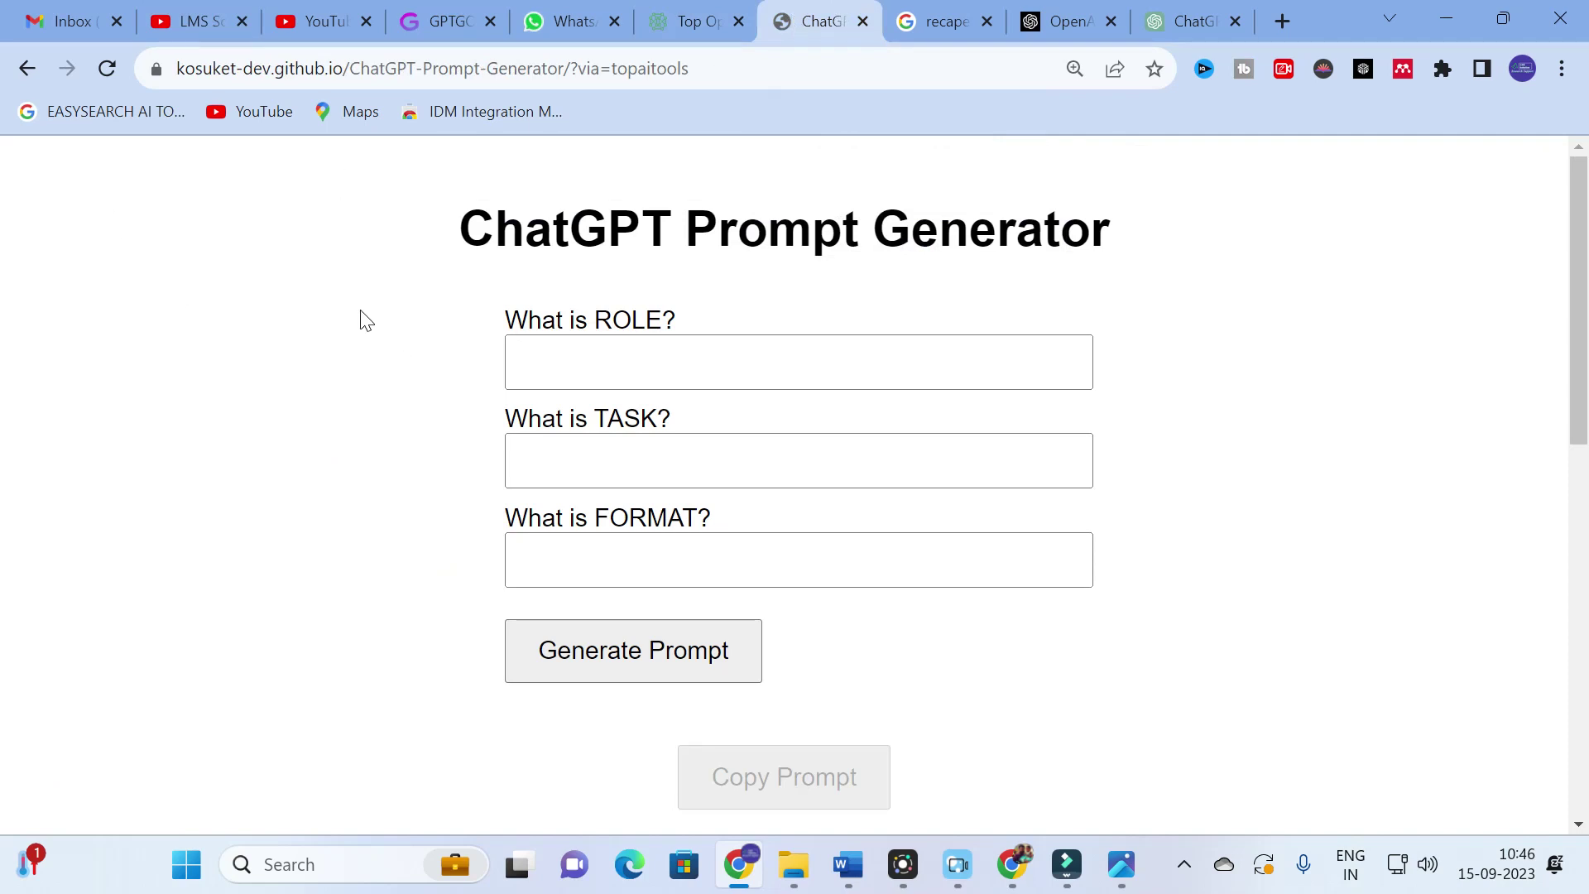
scroll(674, 326, down, 1)
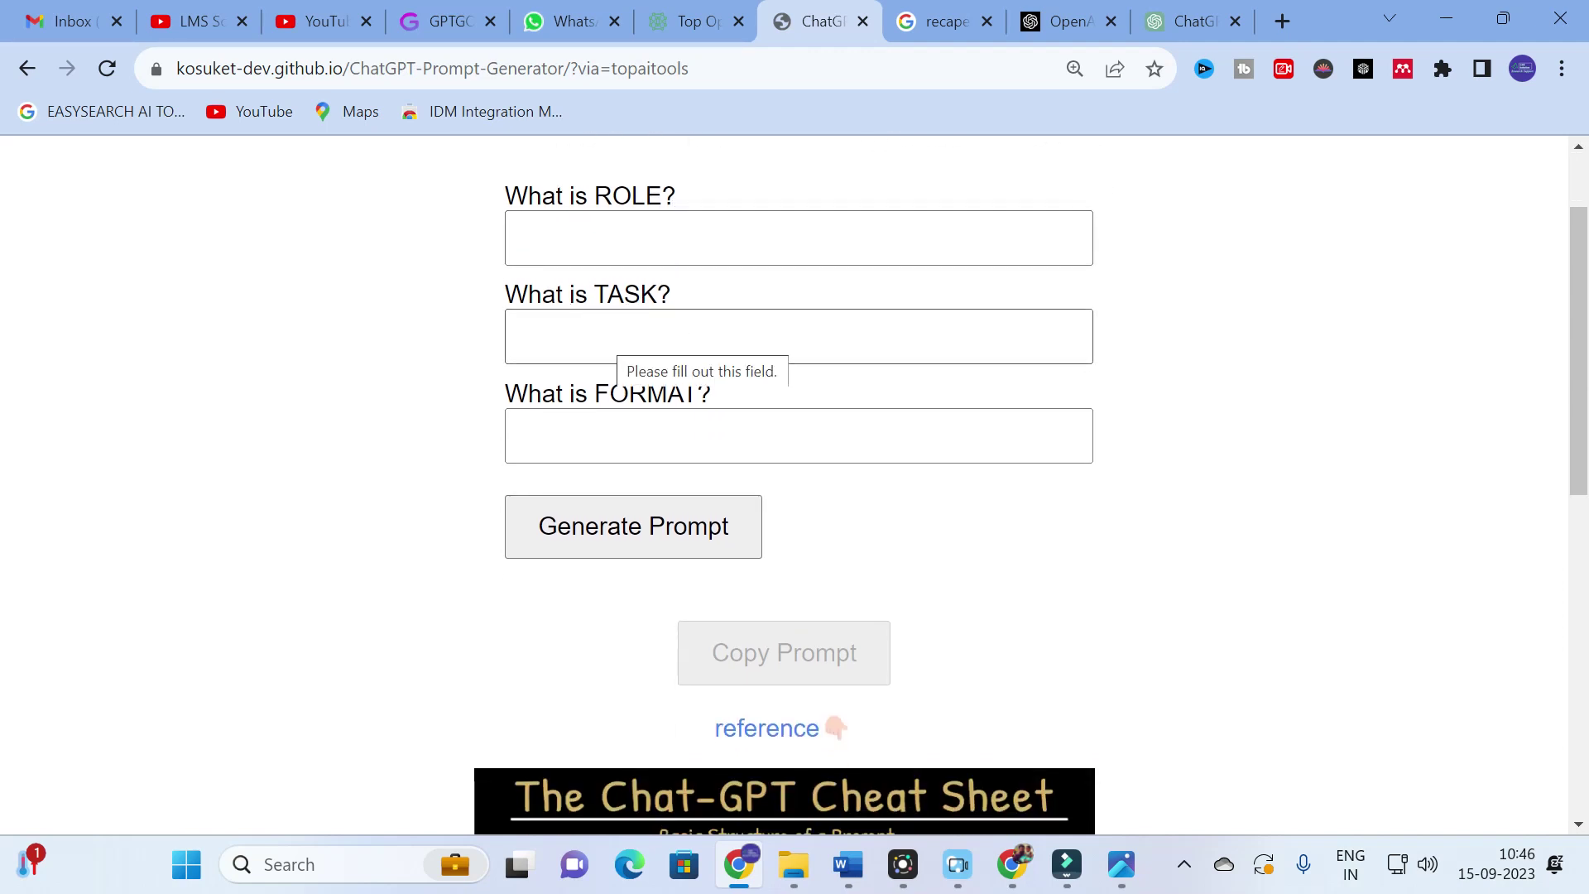
click(608, 430)
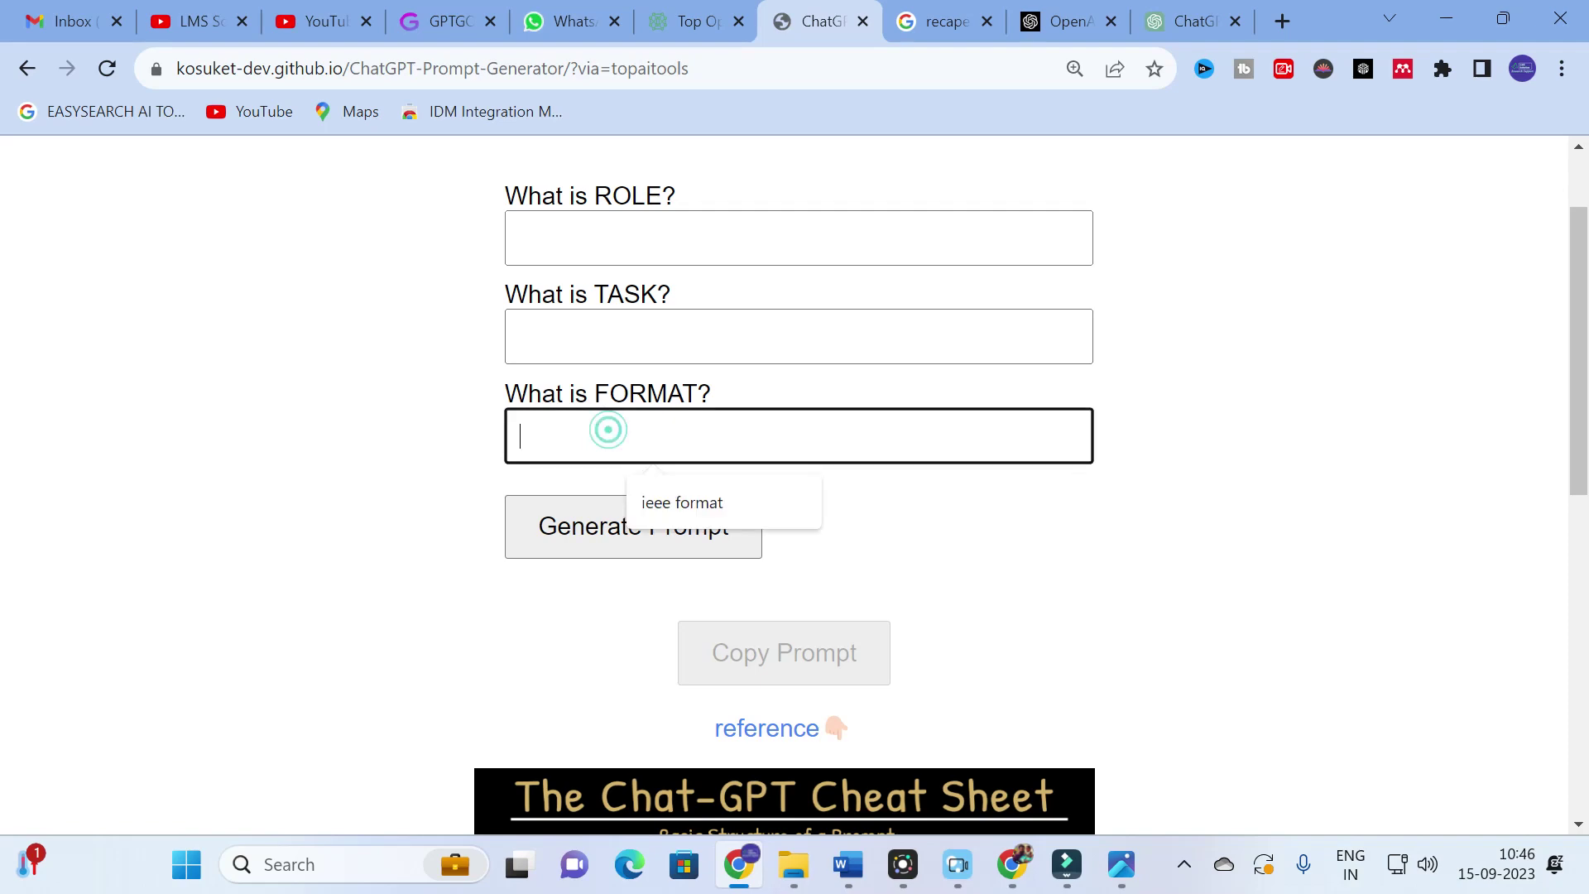
Enlarge the Chat-GPT Cheat Sheet and examine the basic prompt structure and the lists of roles, tasks and formats
scroll(355, 408, down, 3)
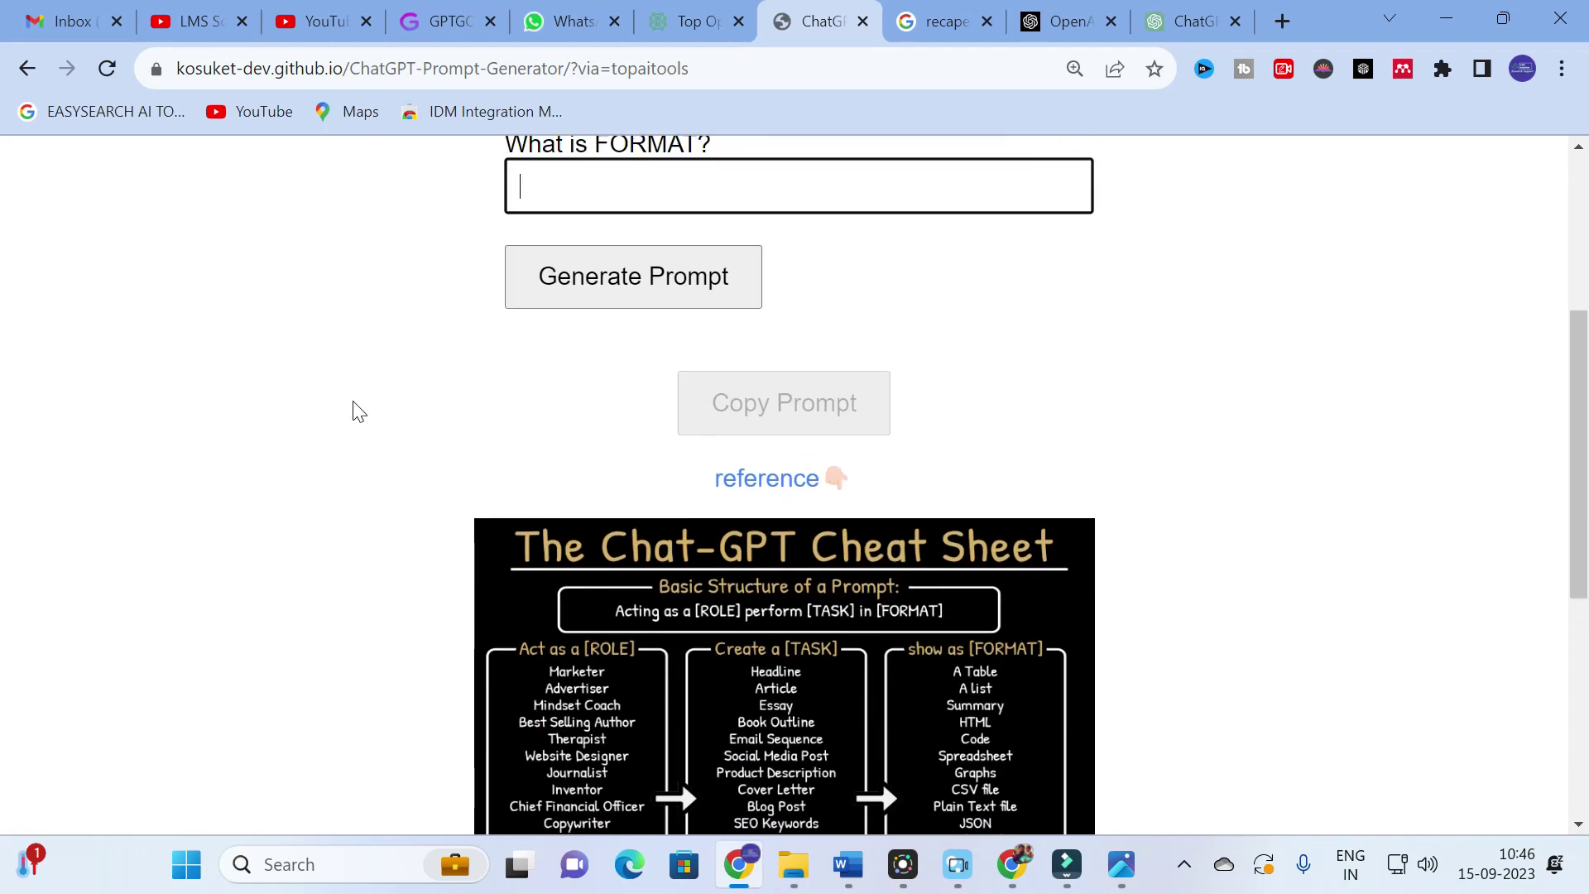
scroll(357, 409, down, 3)
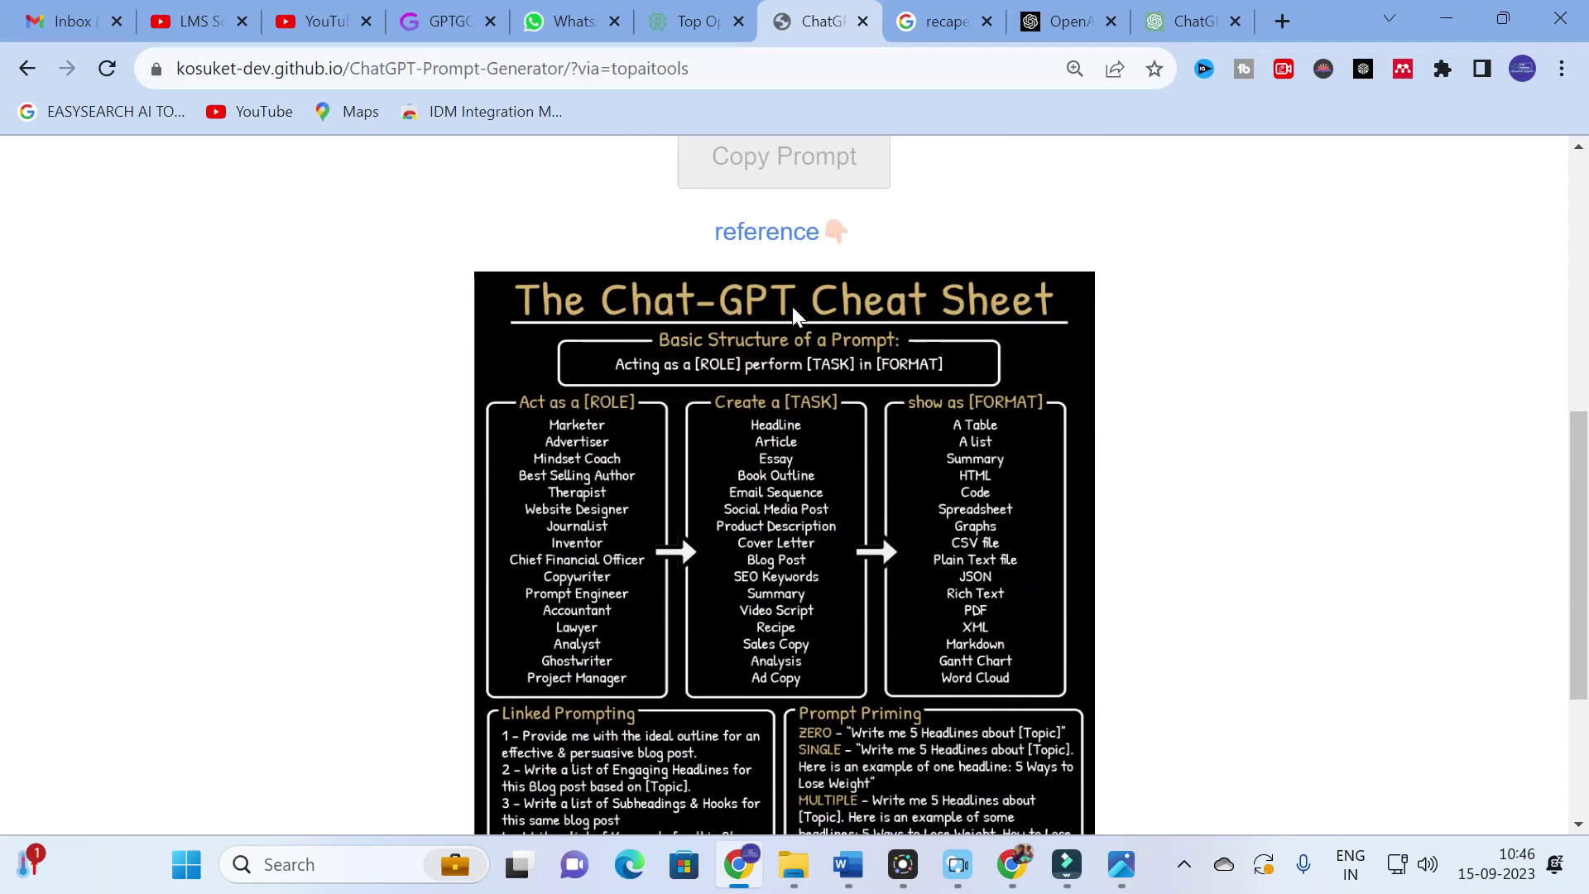
scroll(738, 493, up, 5)
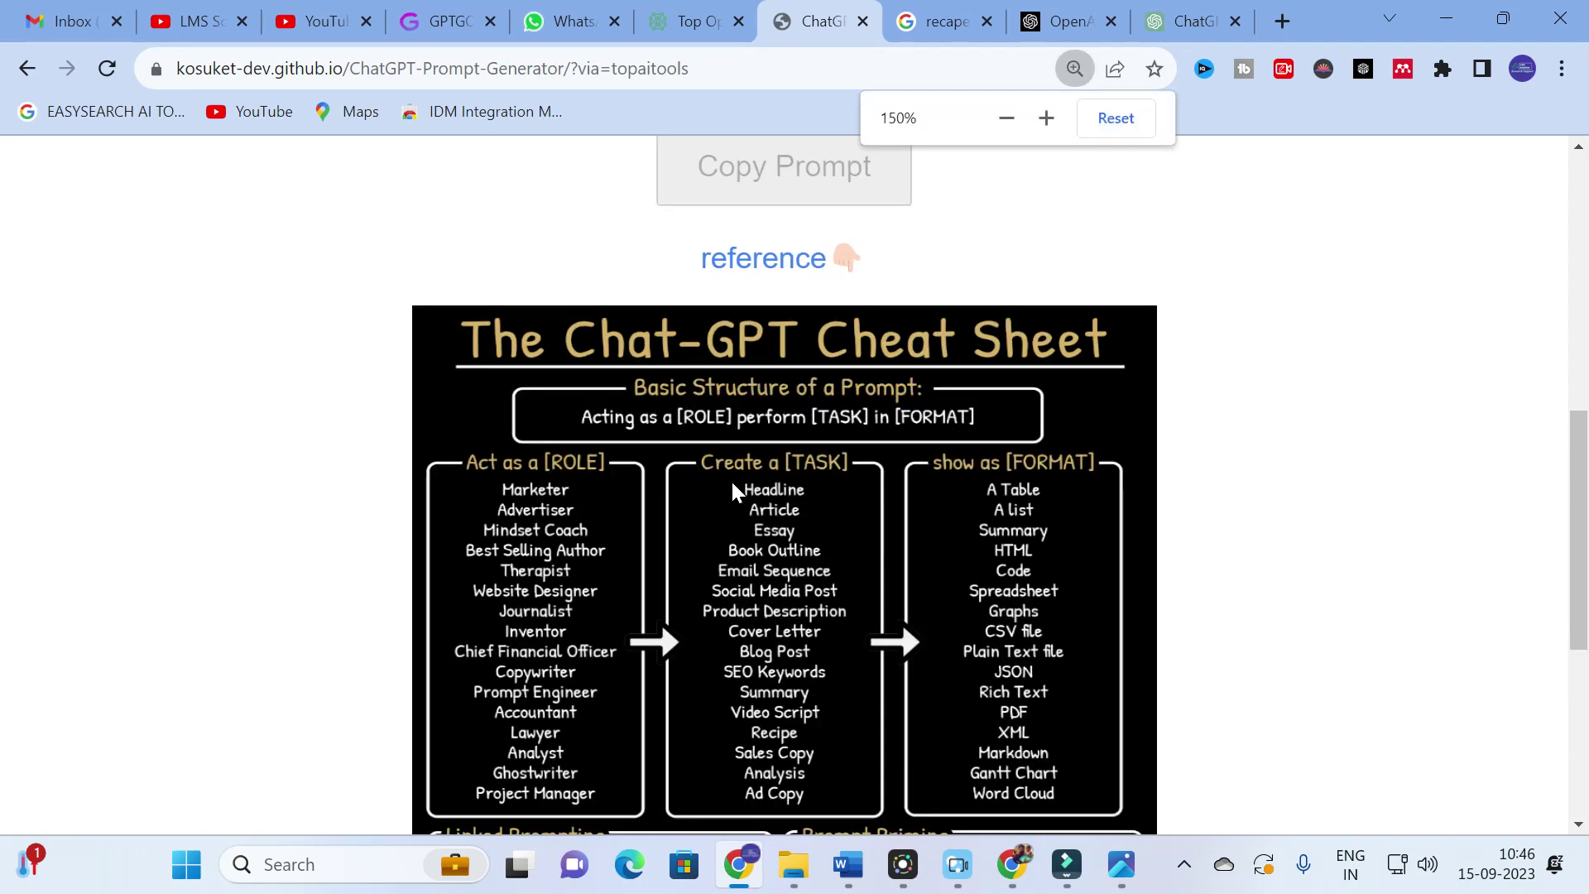
scroll(729, 480, down, 2)
scroll(719, 475, down, 1)
scroll(745, 463, up, 3)
scroll(1351, 362, down, 3)
scroll(1337, 366, up, 1)
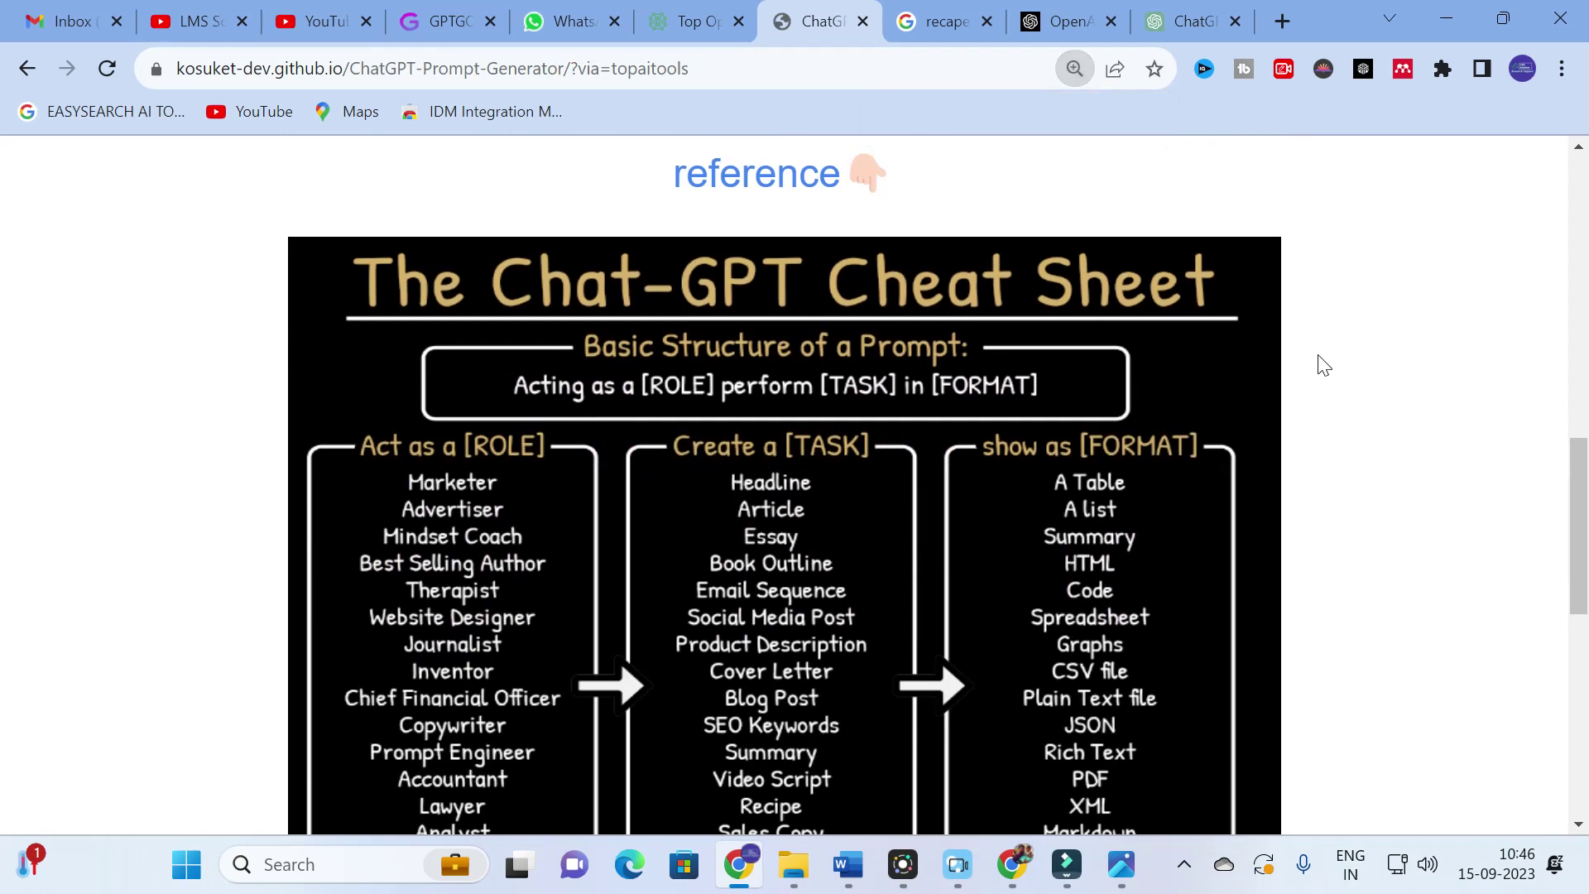
scroll(1068, 298, down, 2)
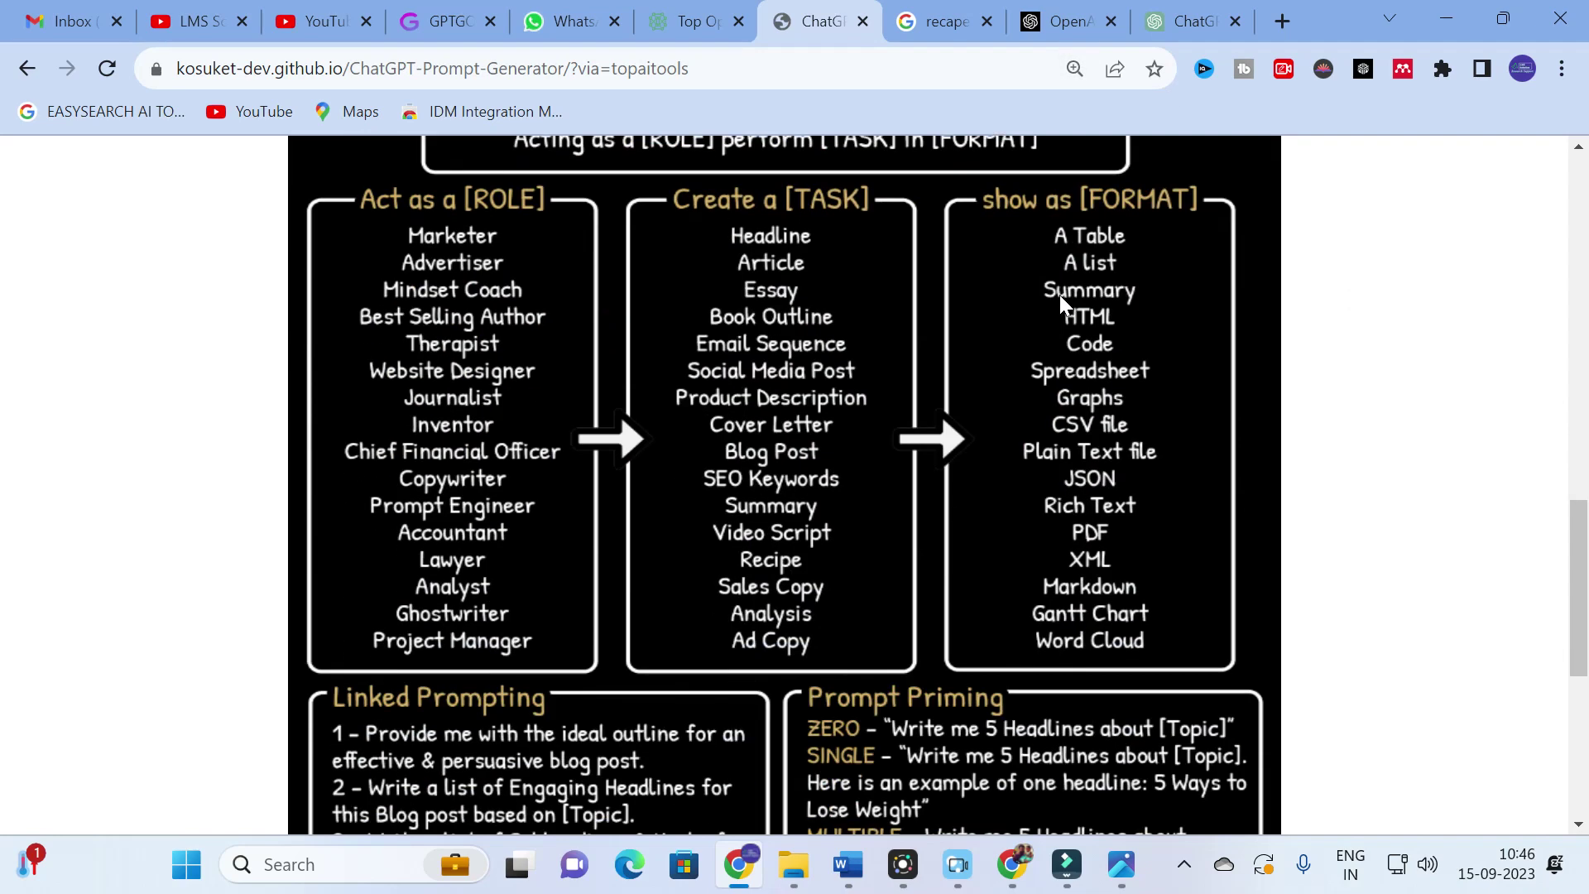
scroll(1035, 292, up, 1)
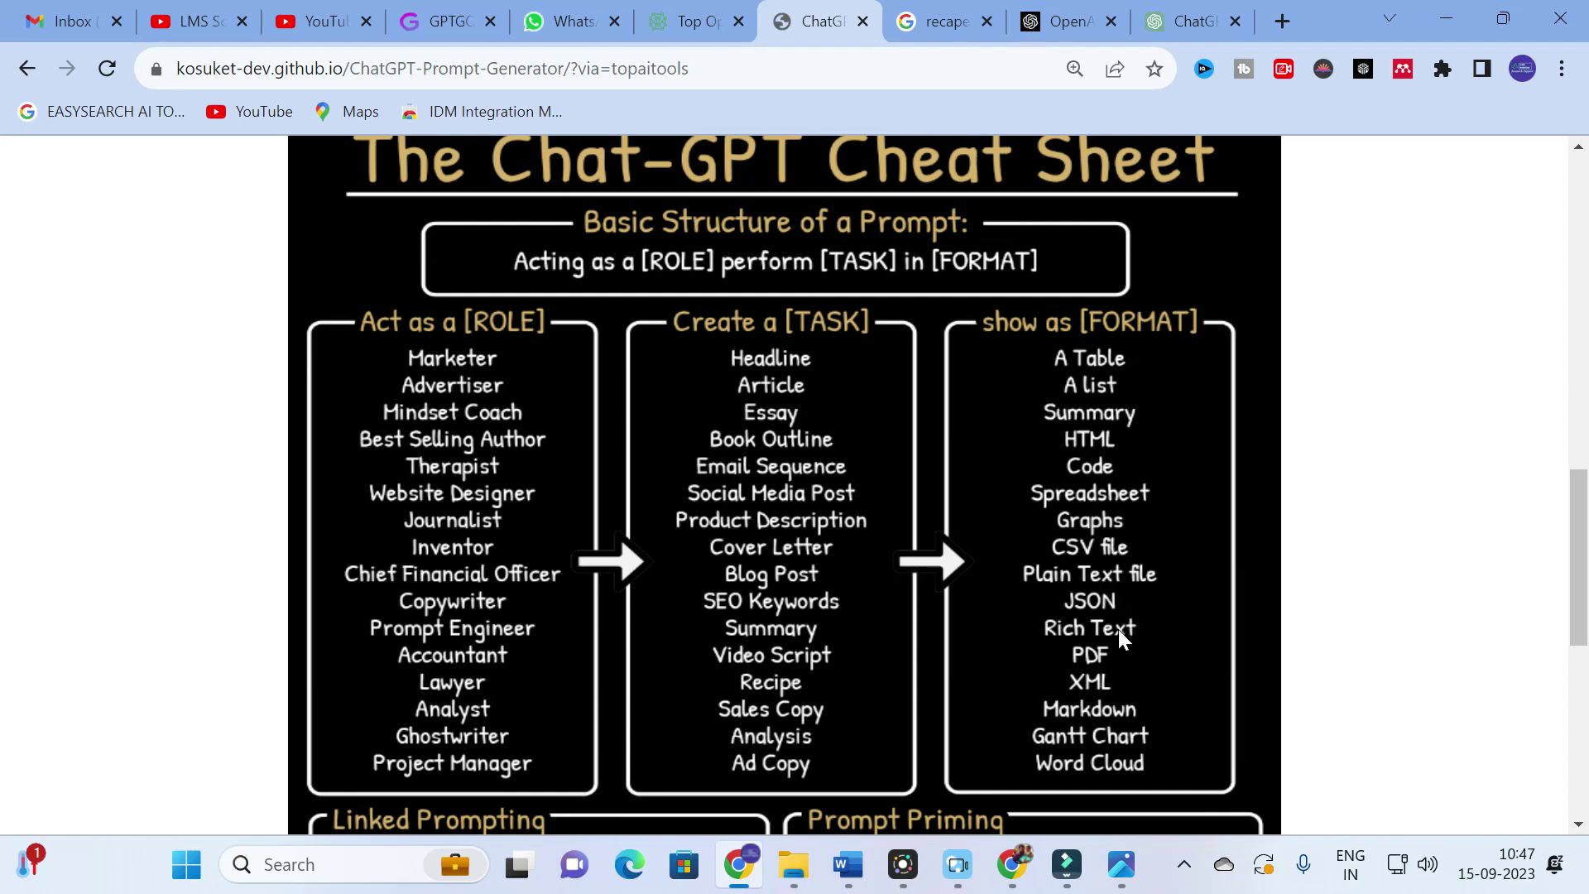
scroll(1113, 672, down, 3)
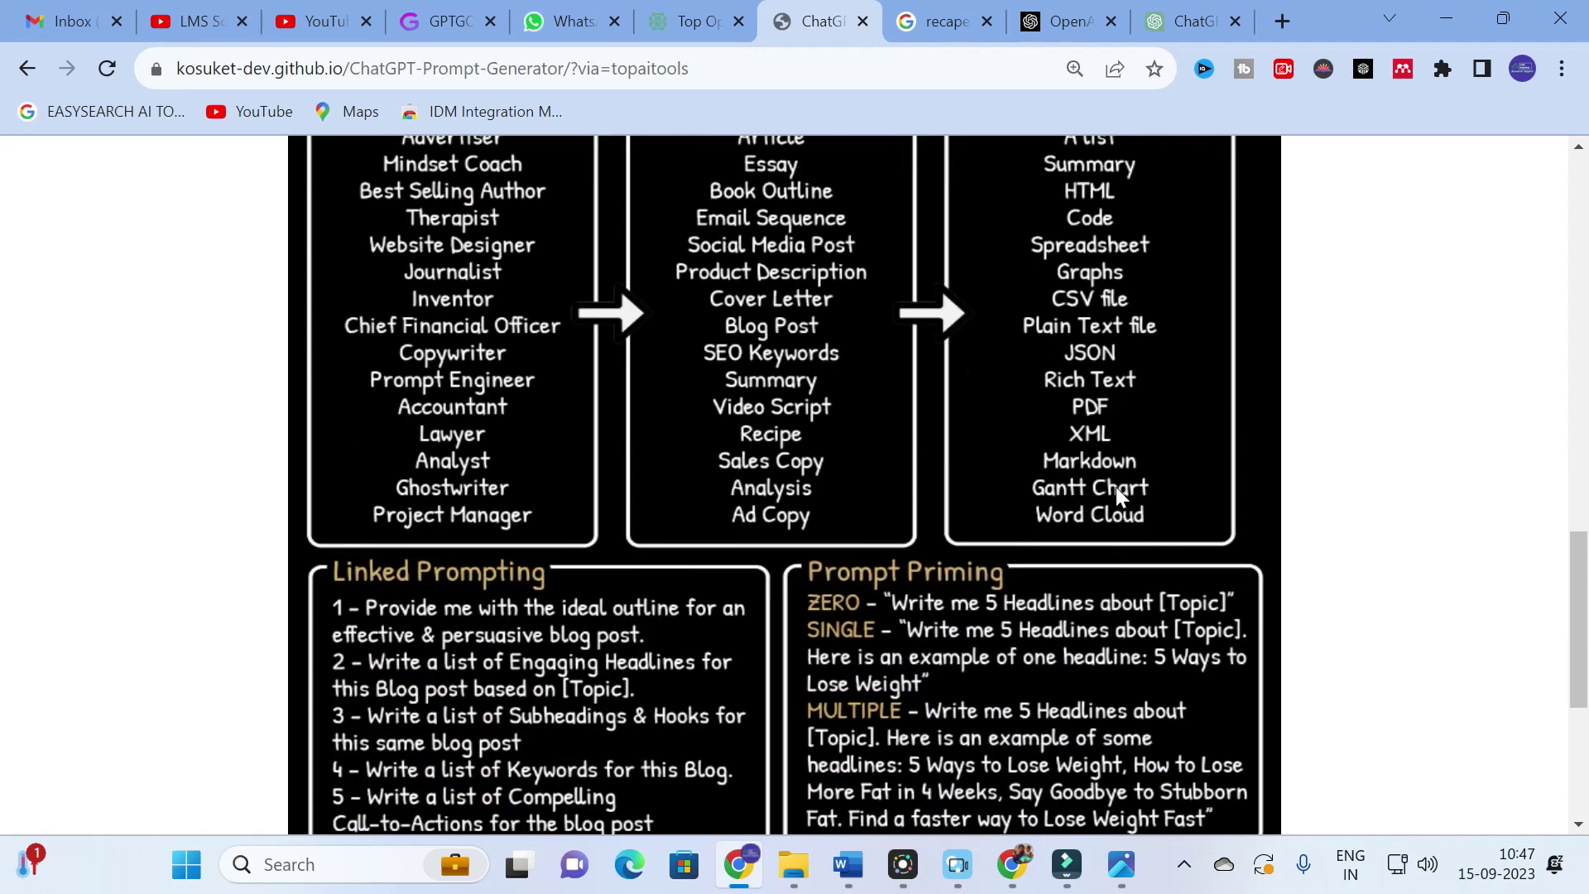
scroll(1114, 498, up, 3)
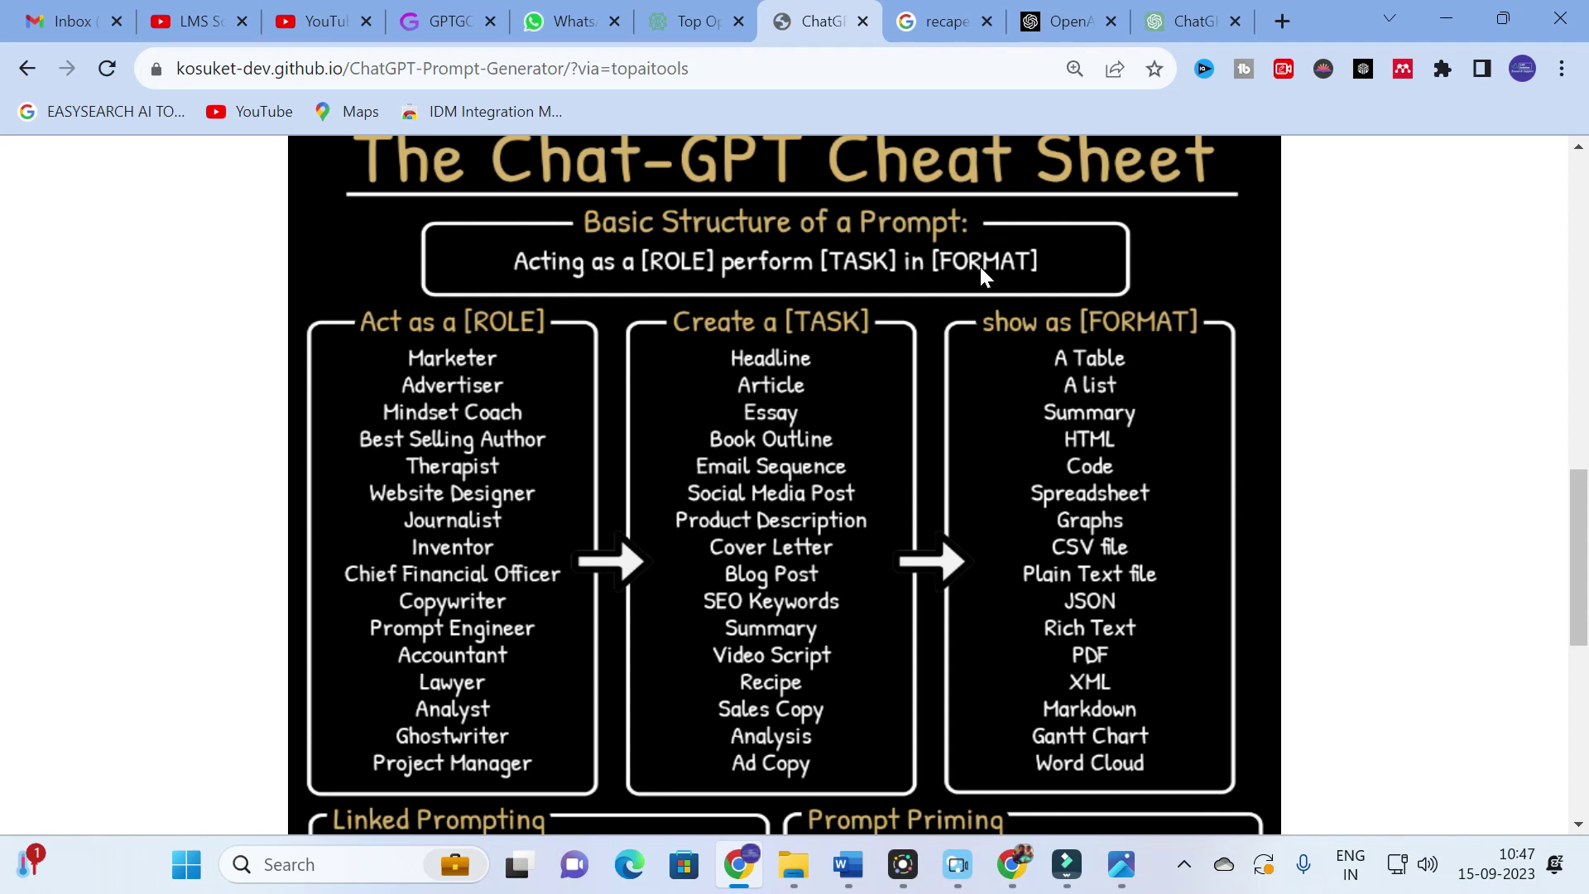
Read the cheat sheet's Linked Prompting, Prompt Priming and Prompts For Biz Owners sections
scroll(777, 597, down, 6)
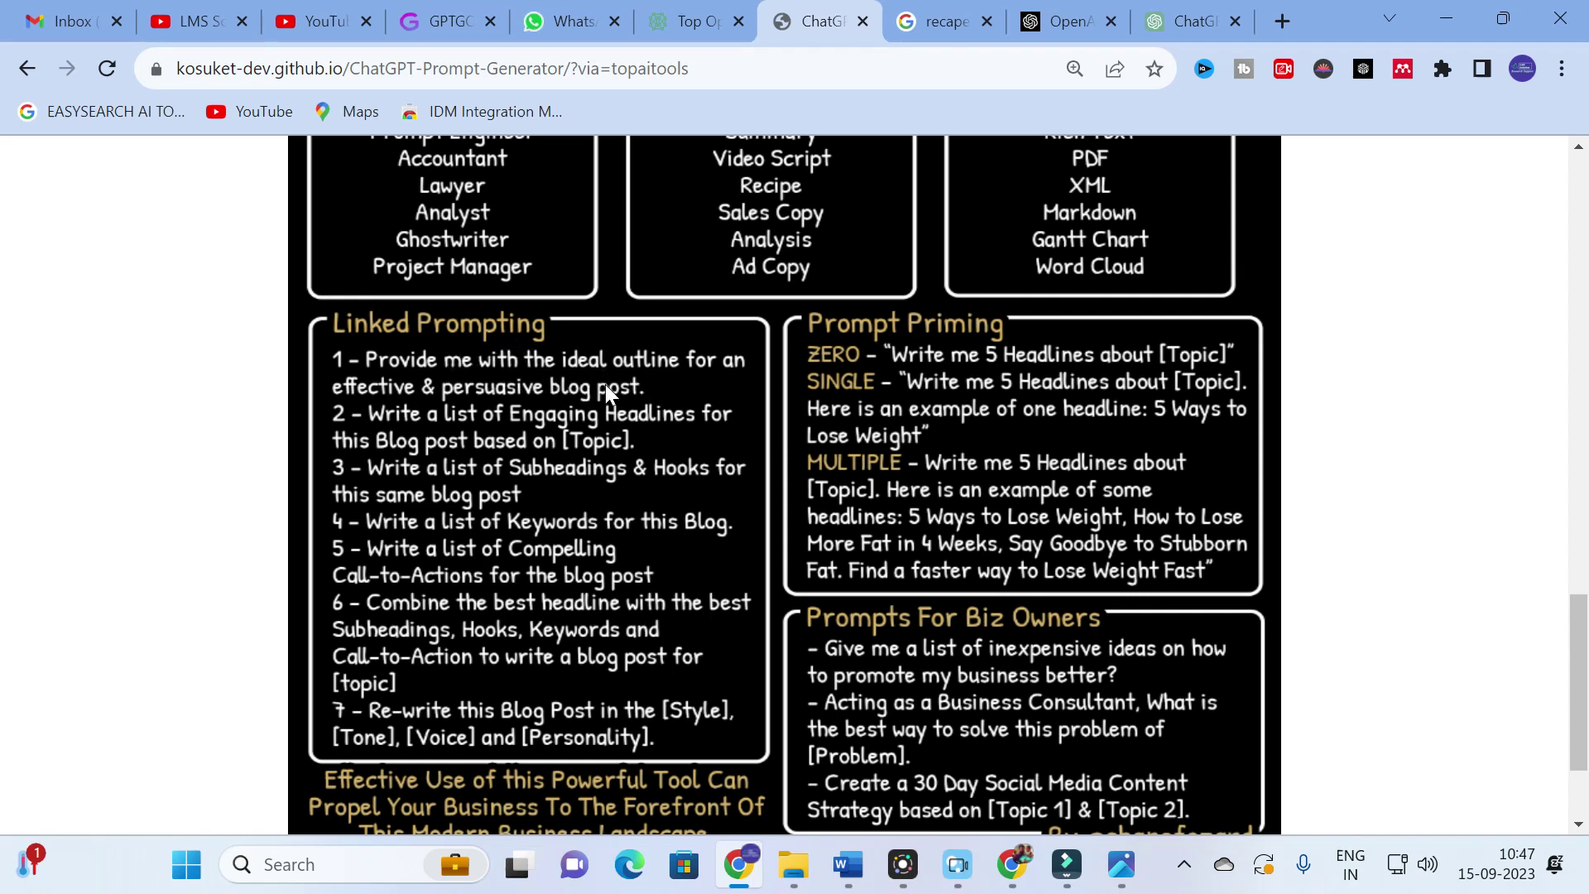
scroll(611, 389, down, 2)
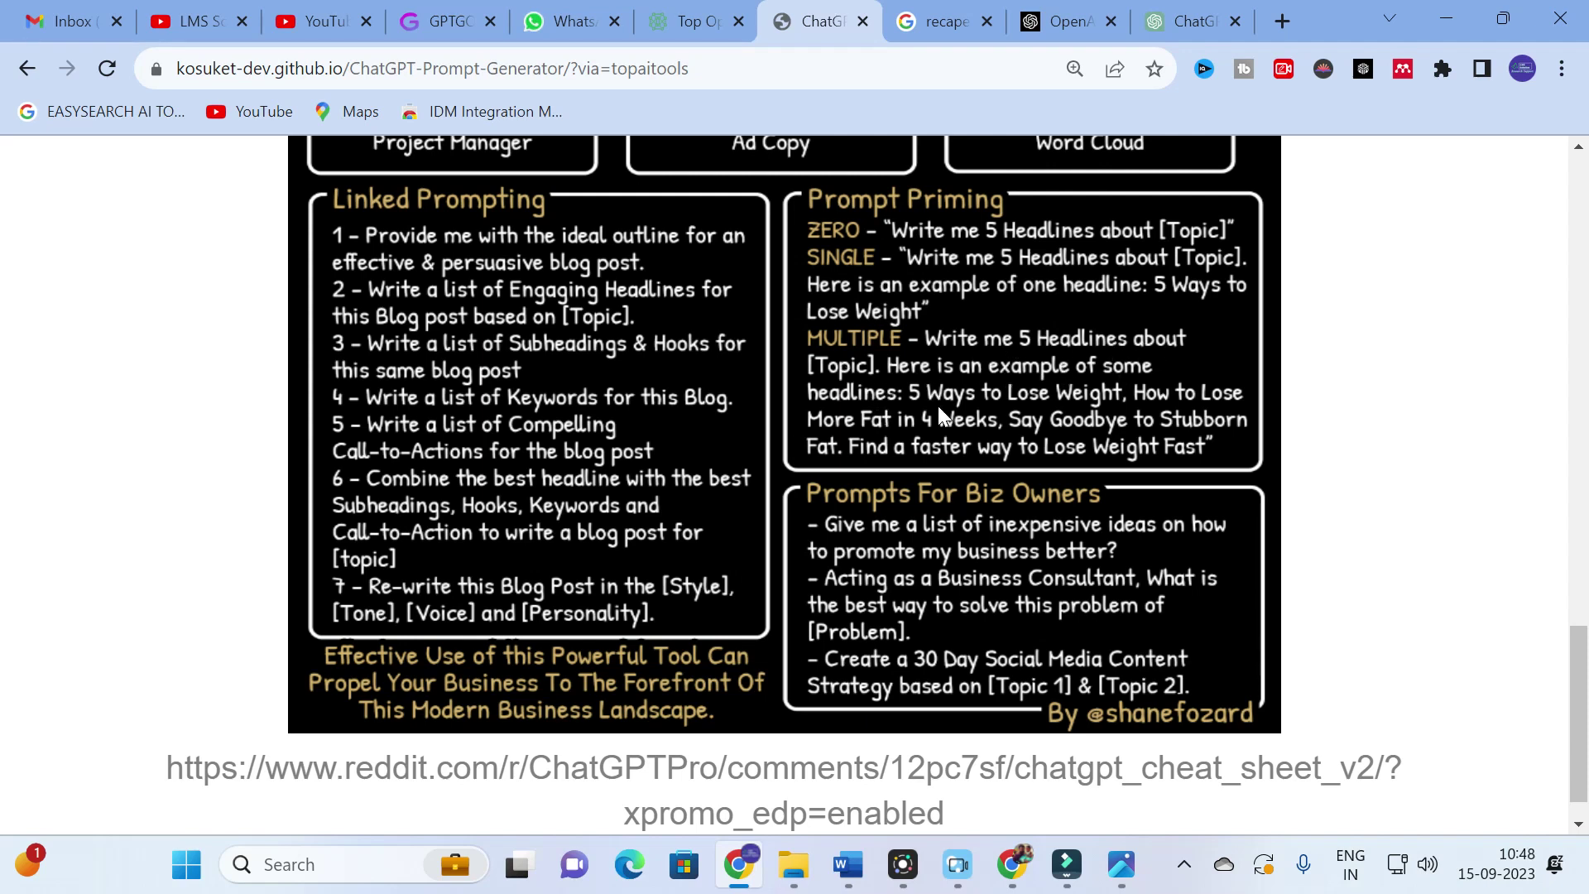
scroll(937, 406, down, 1)
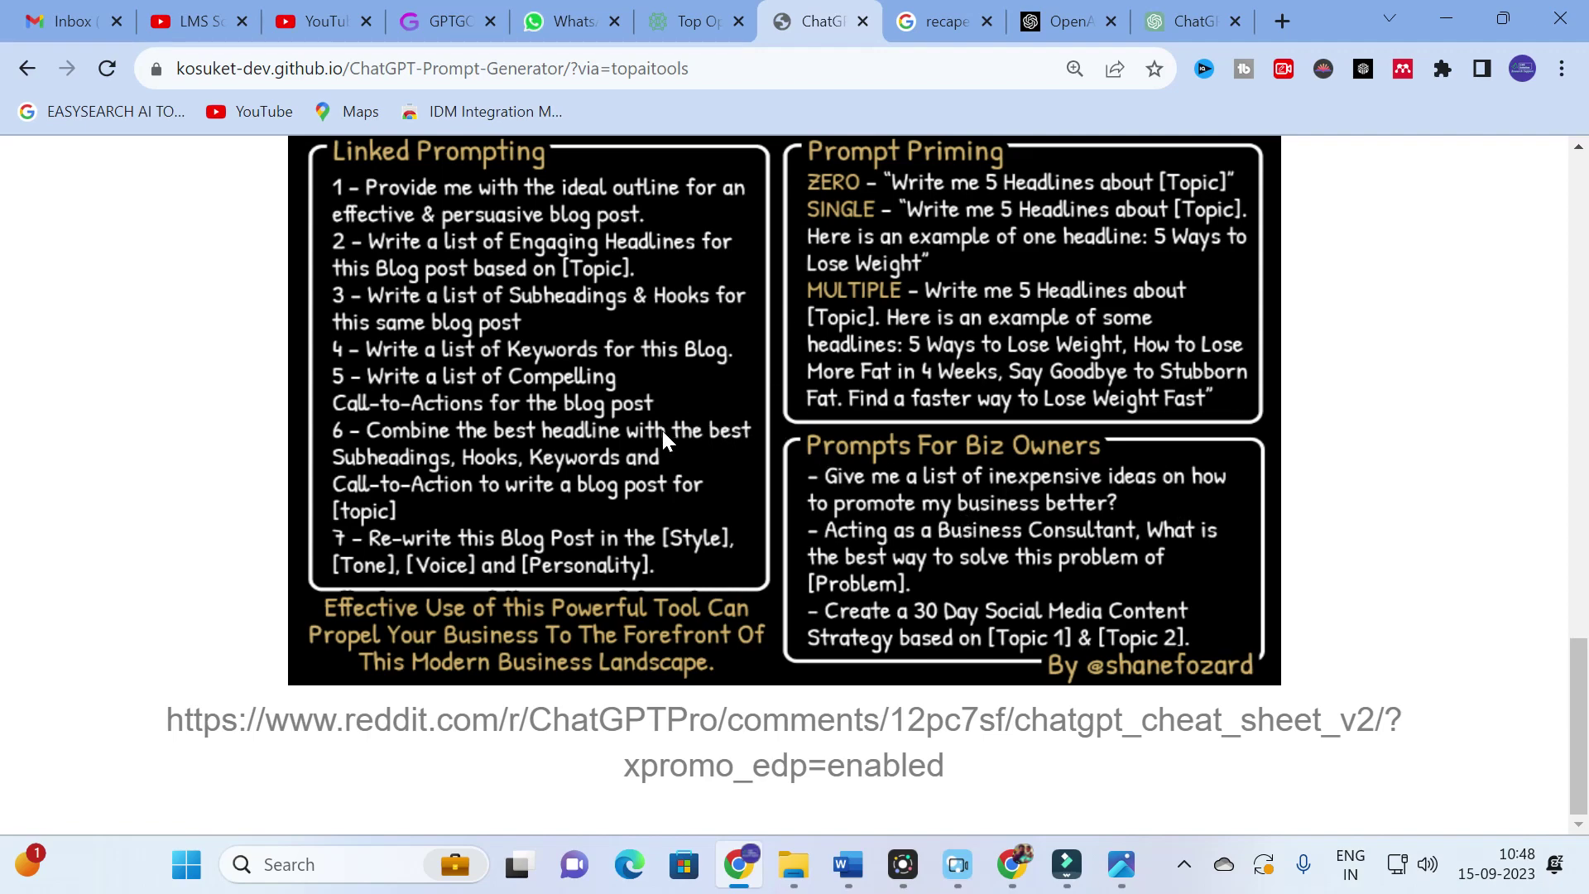
Fill in the prompt form with role "researcher", task "literature review" and format "ieee format"
scroll(632, 521, up, 15)
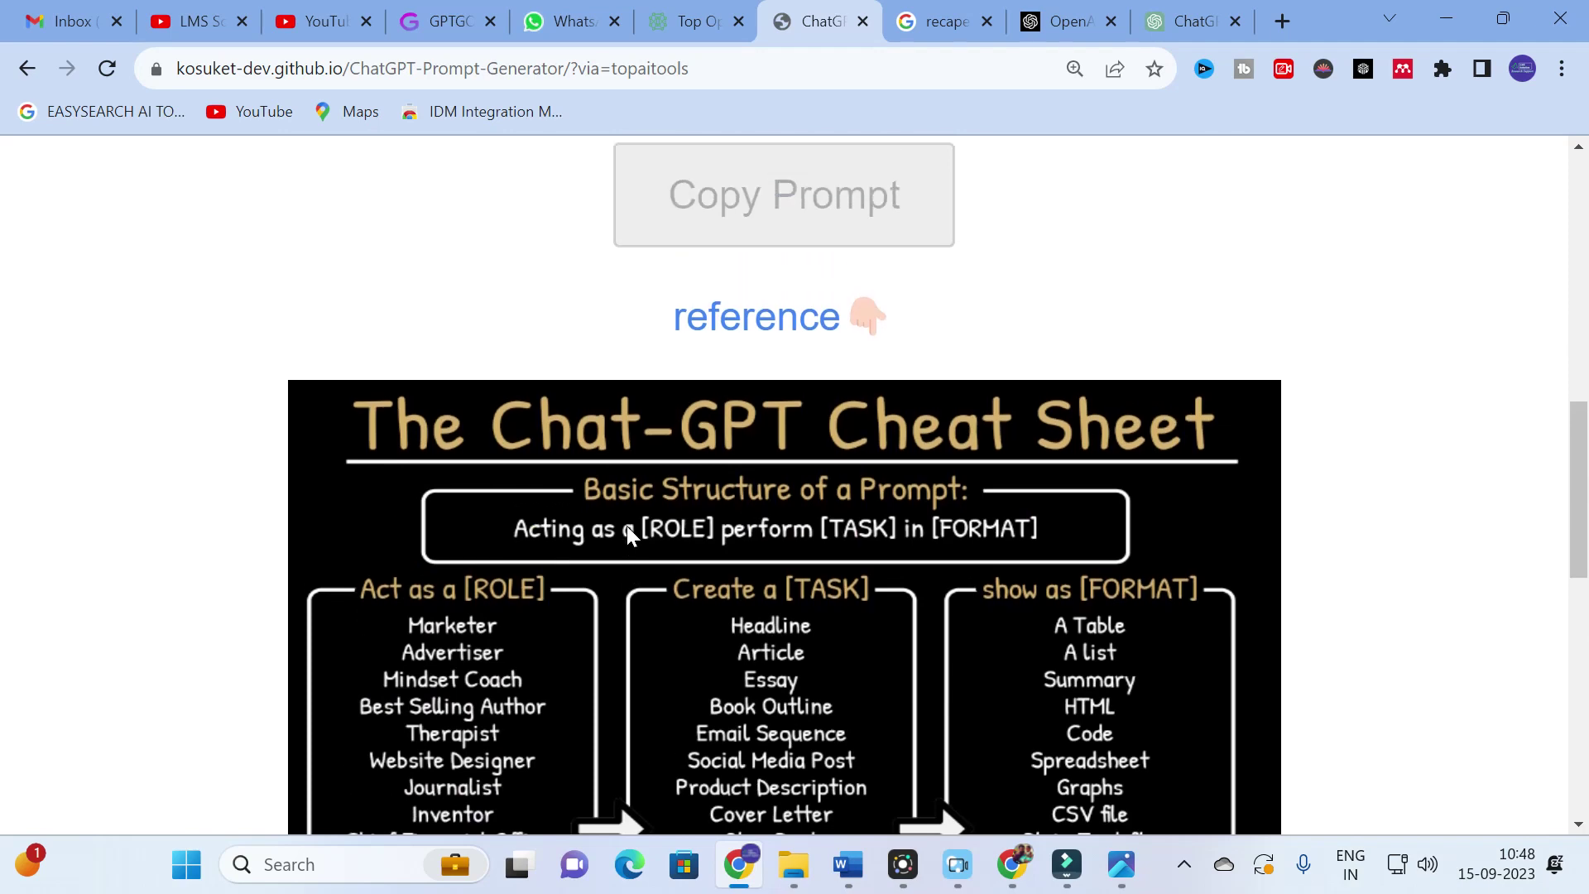
scroll(641, 566, up, 3)
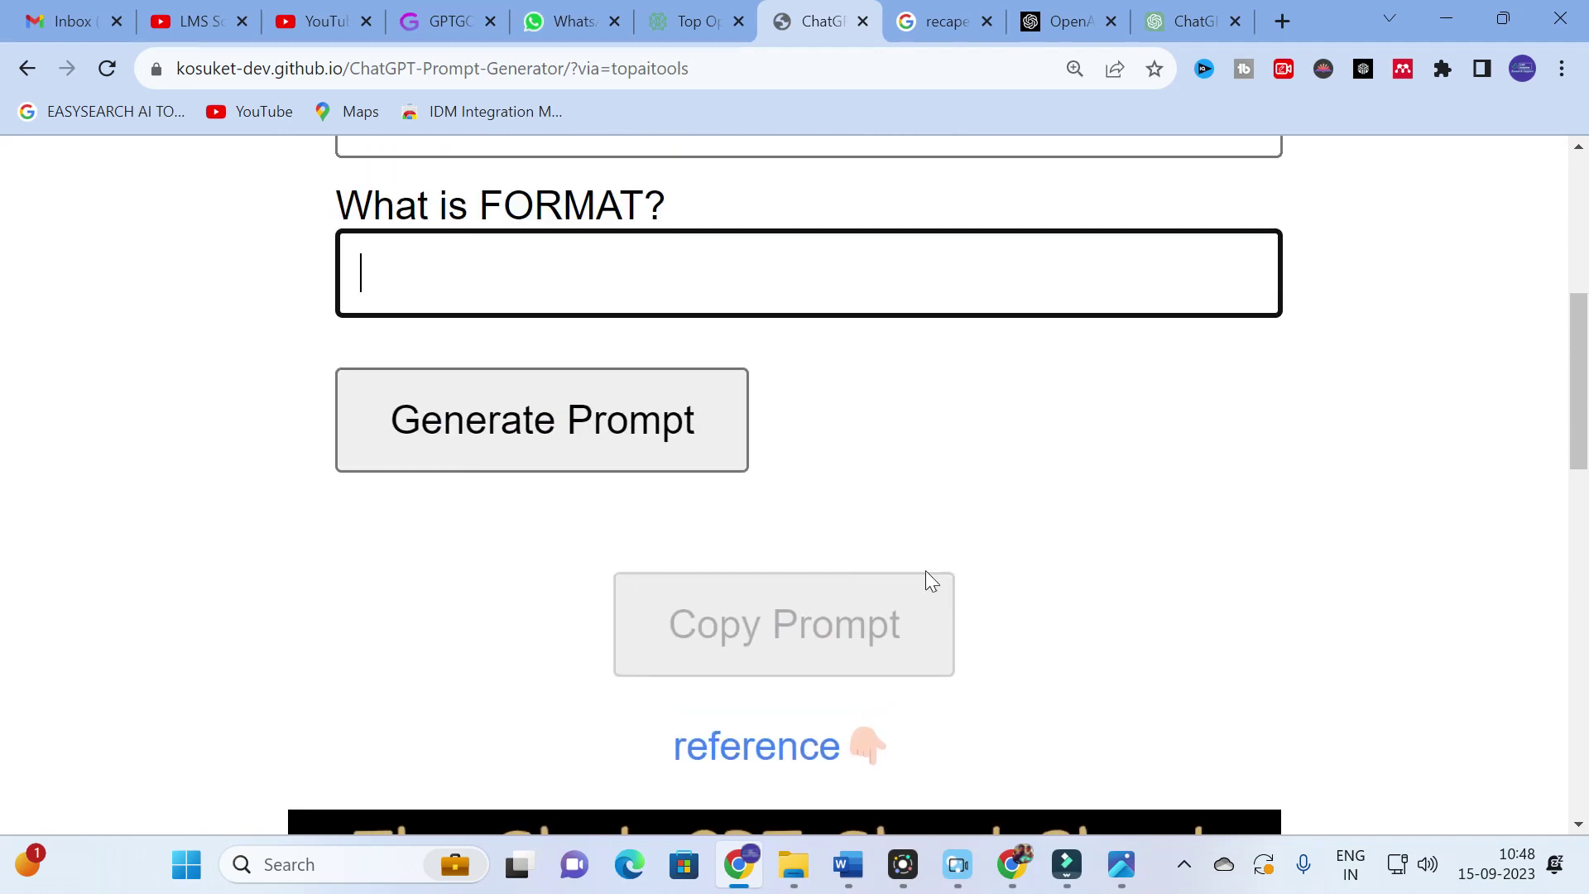
key(ctrl+minus)
key(ctrl+minus)
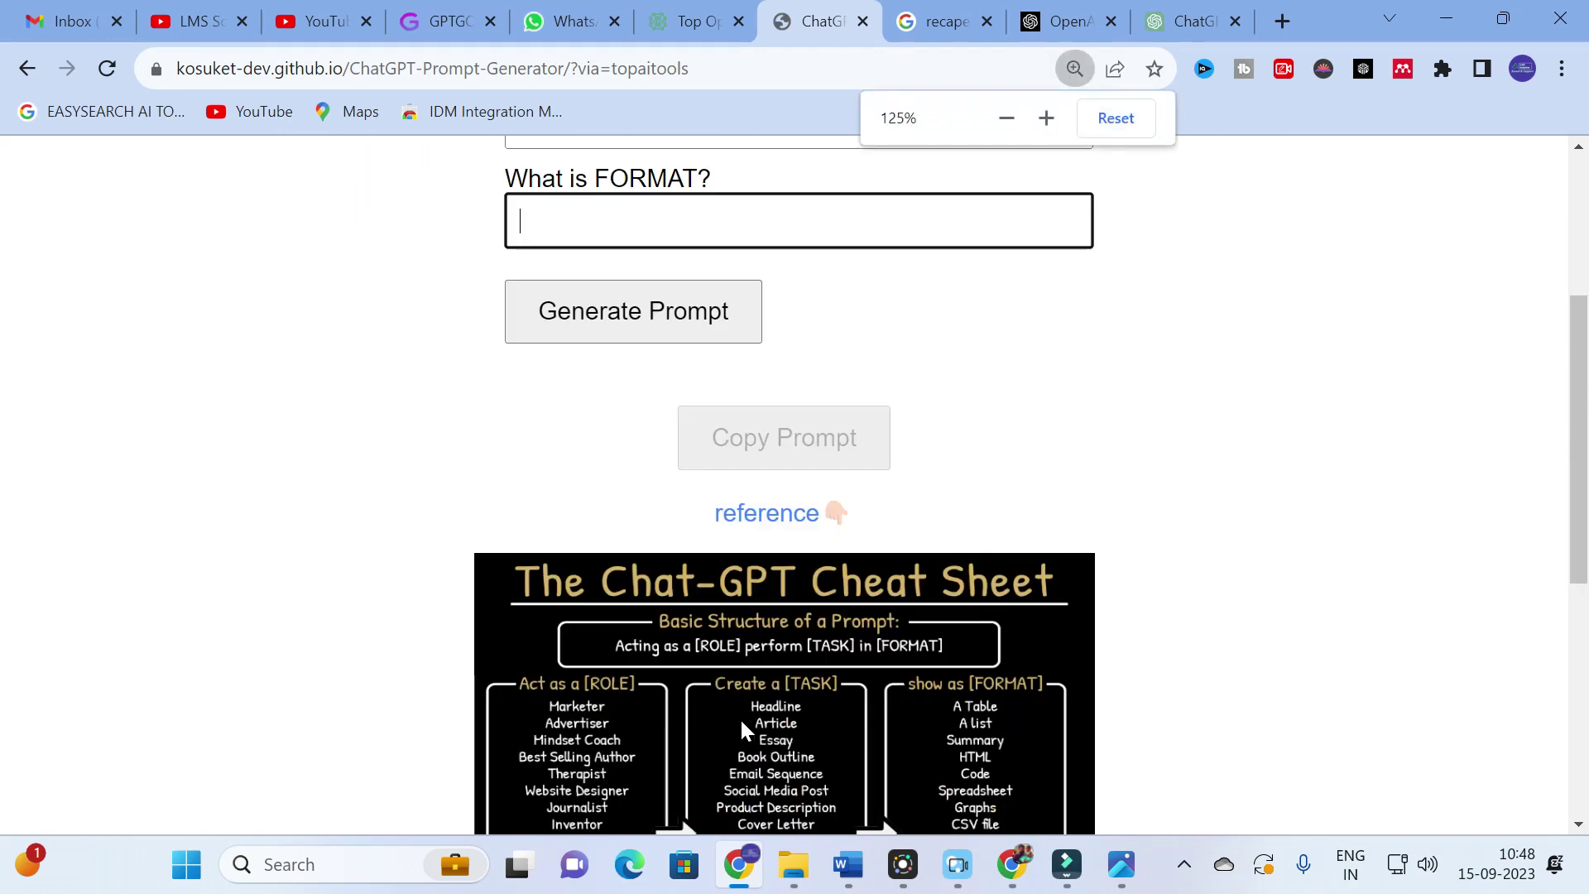
scroll(739, 717, up, 4)
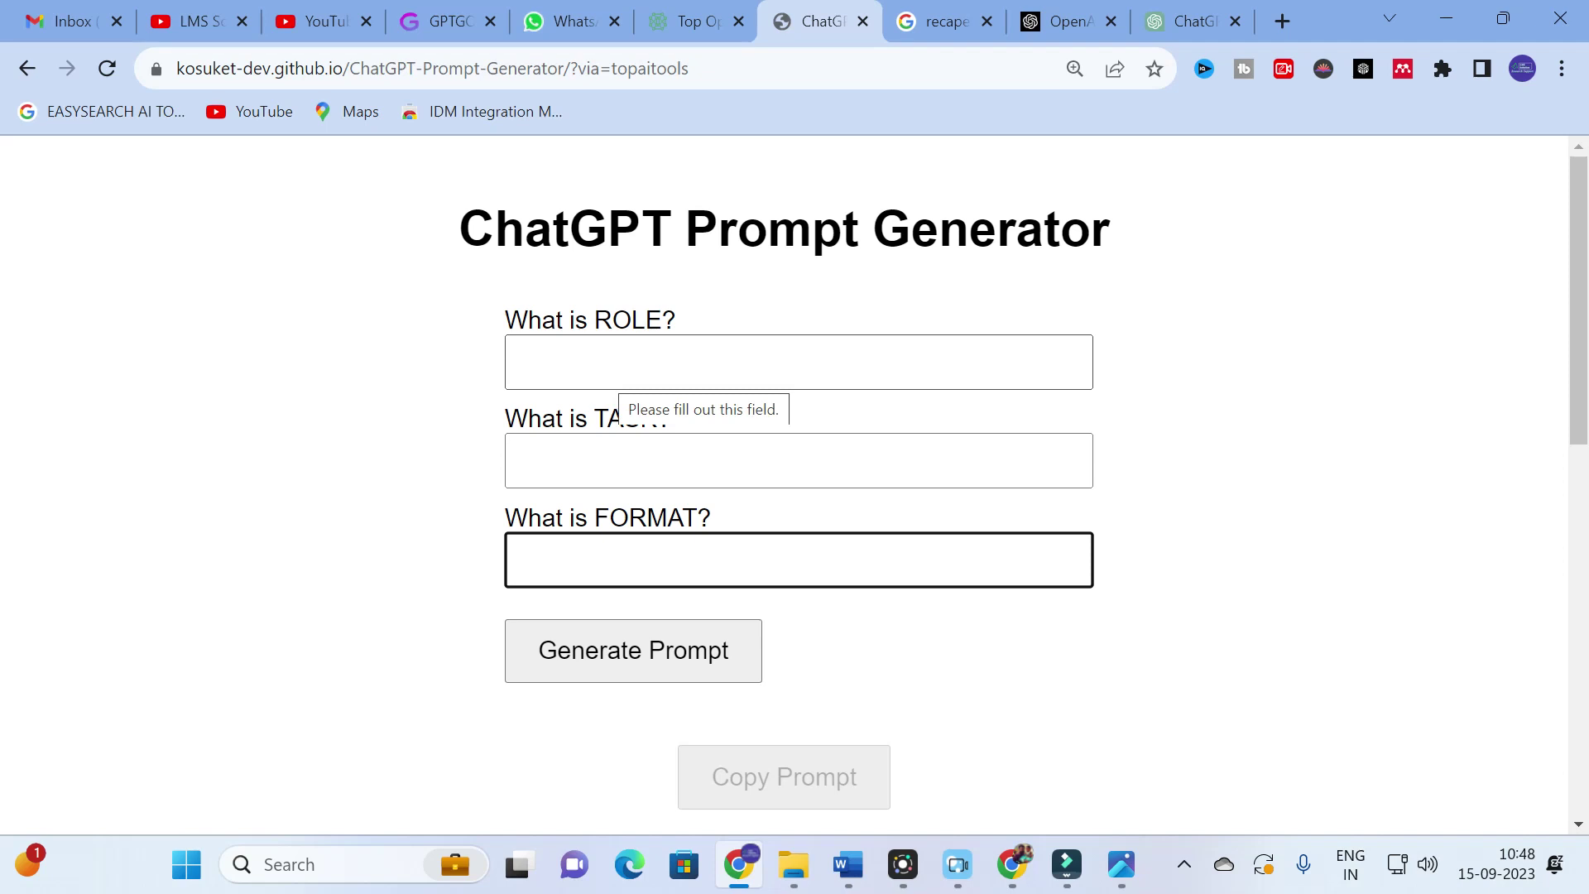
click(607, 372)
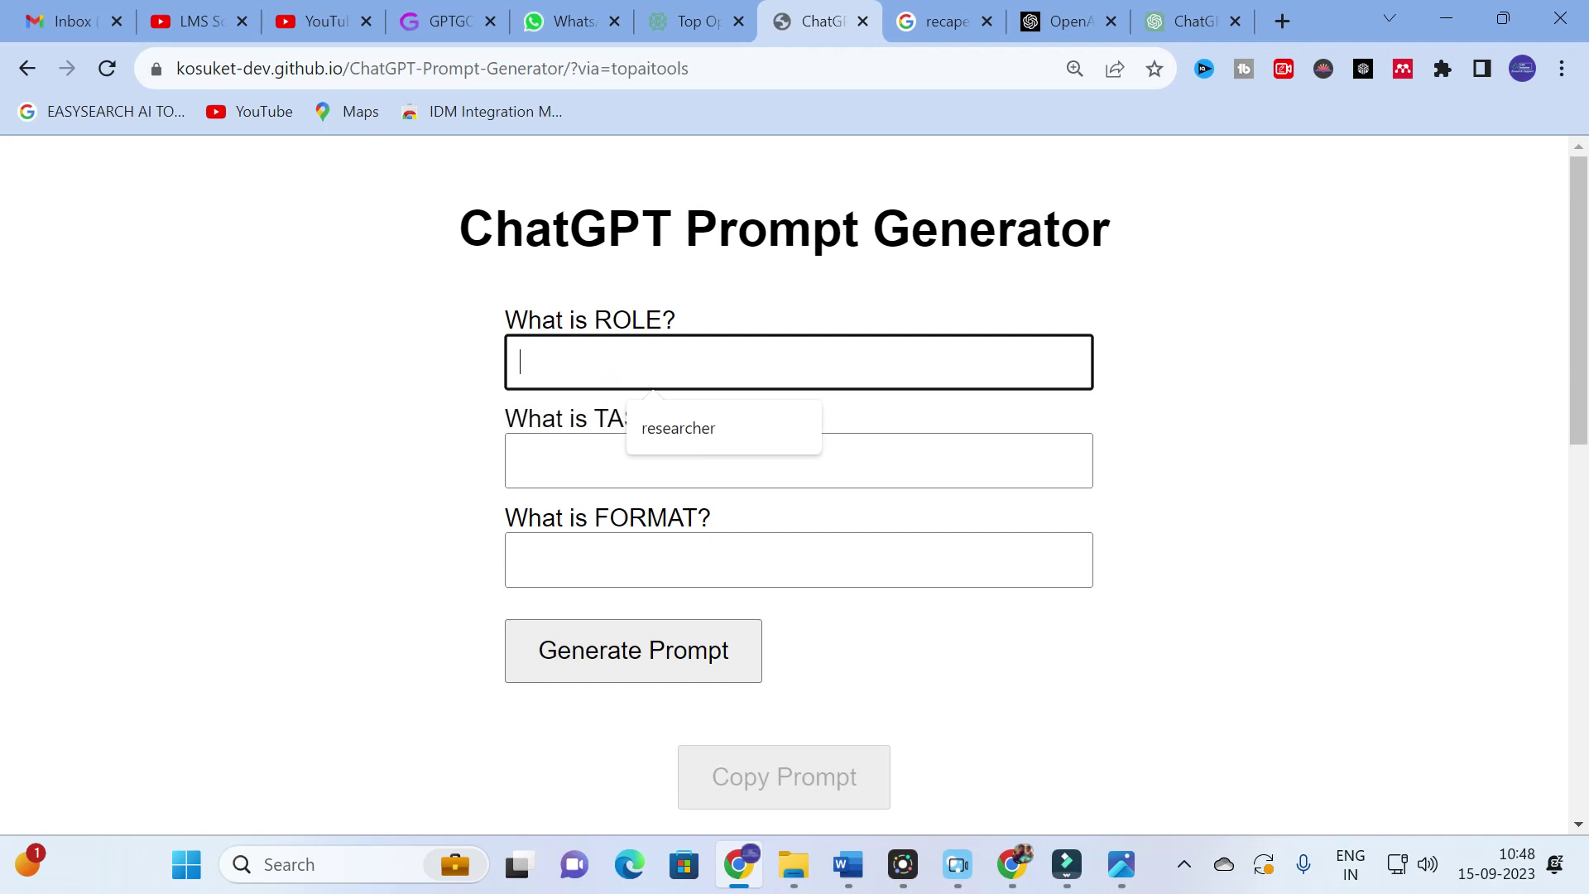
click(692, 424)
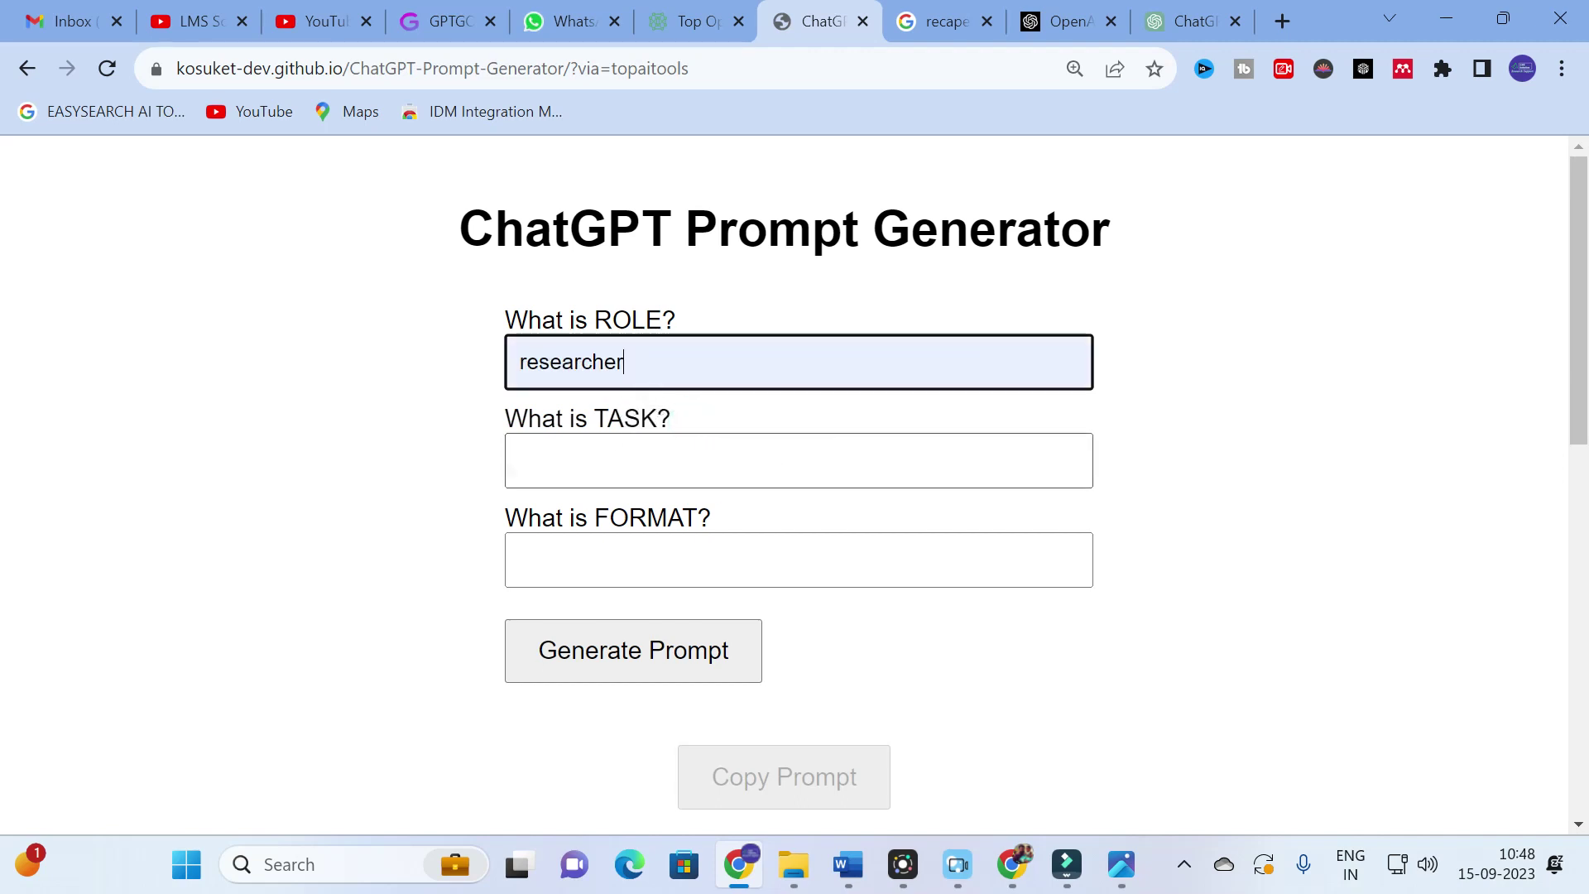
click(561, 465)
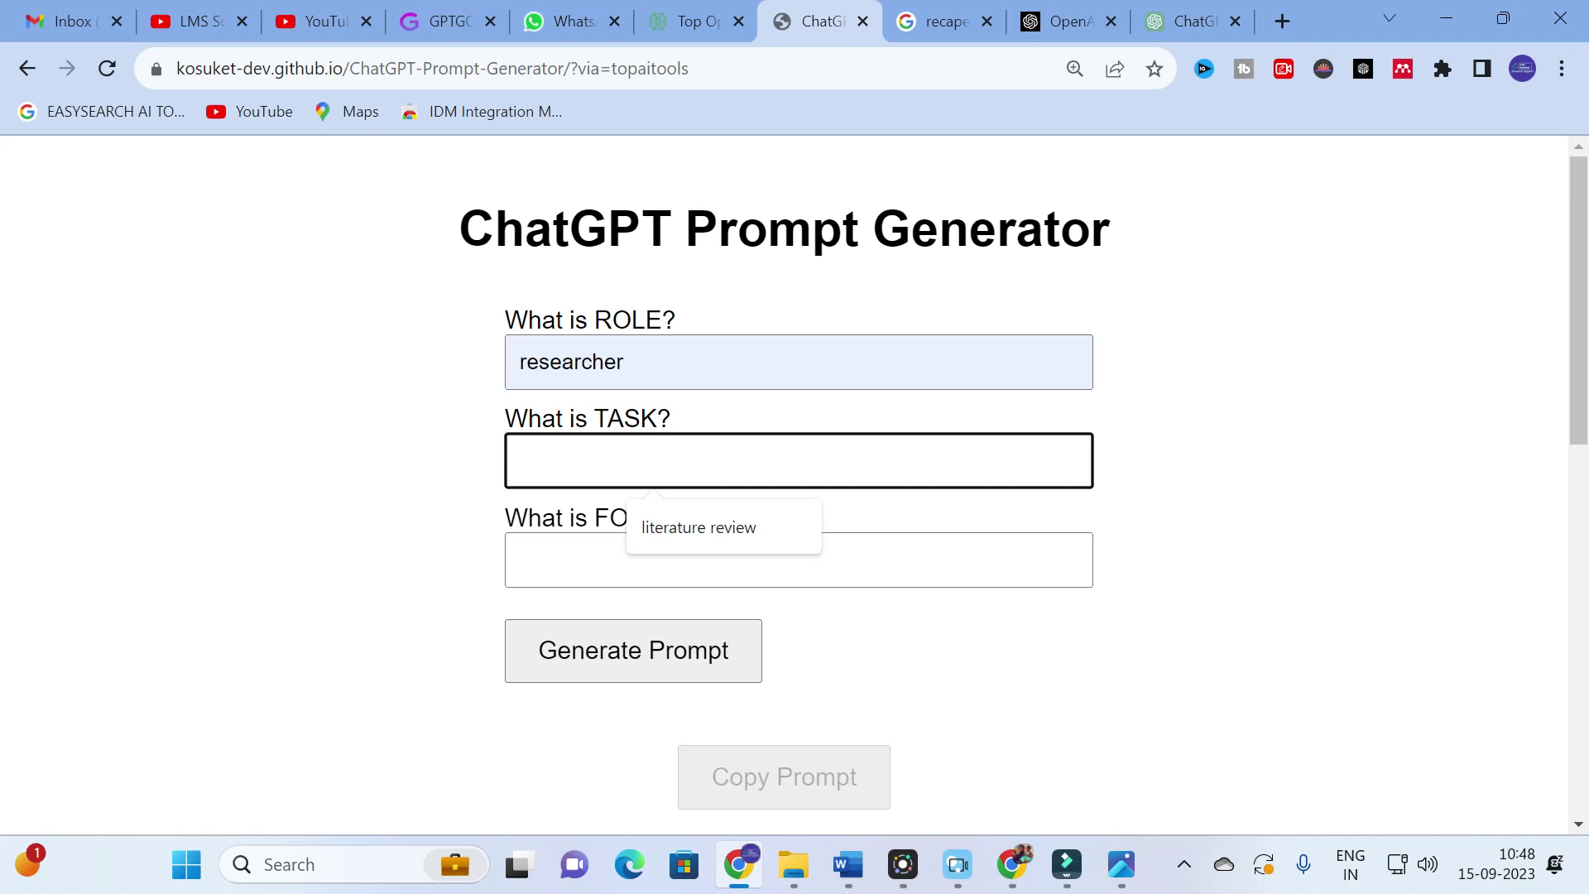
click(683, 527)
click(623, 572)
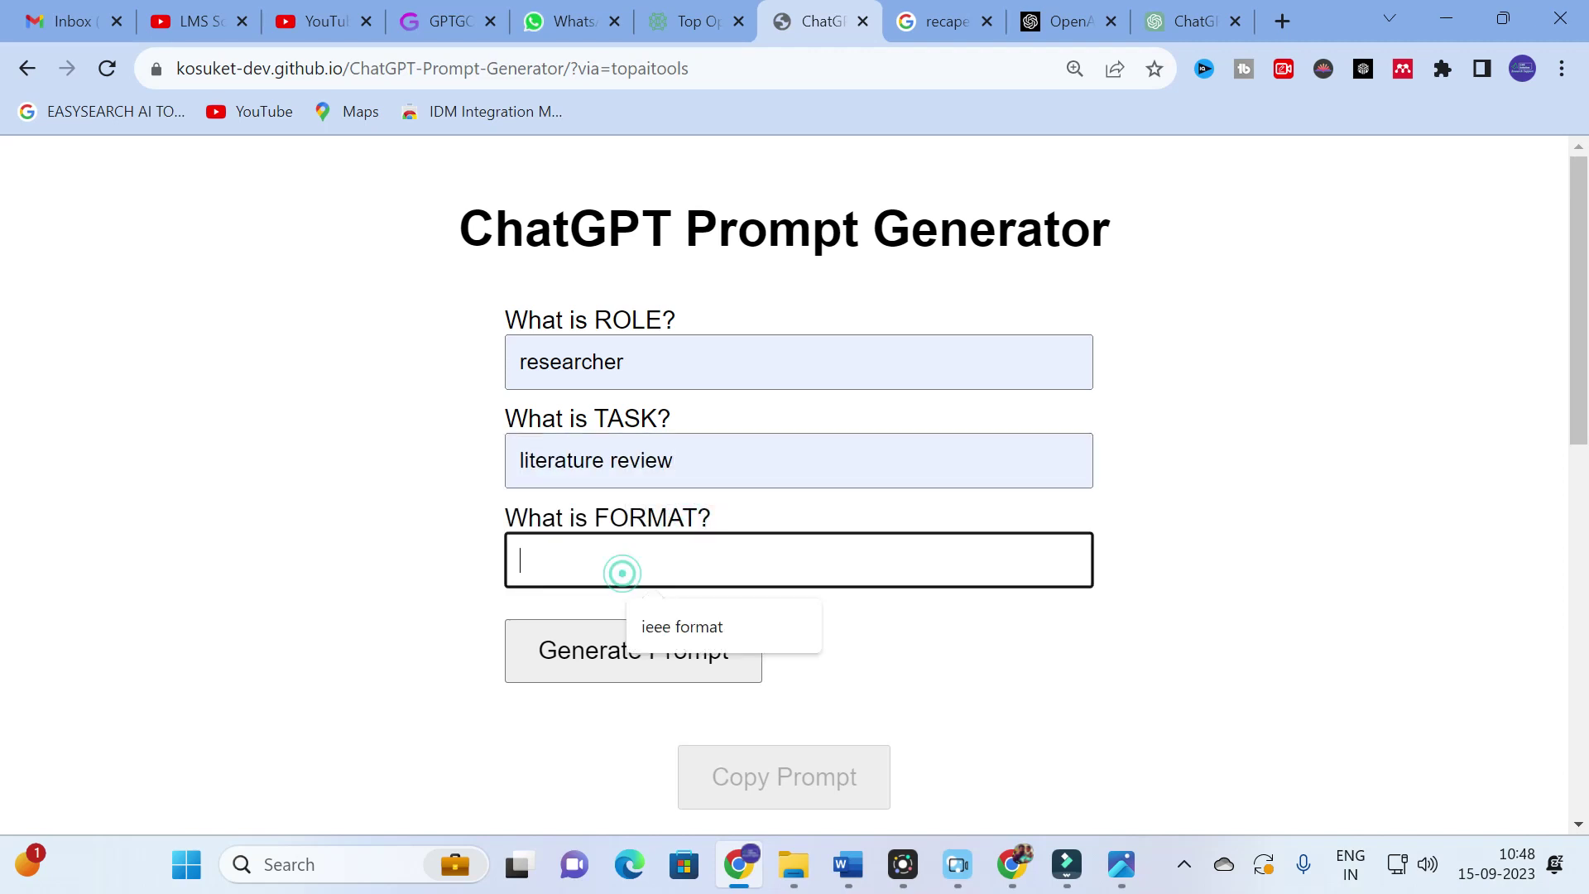
click(665, 630)
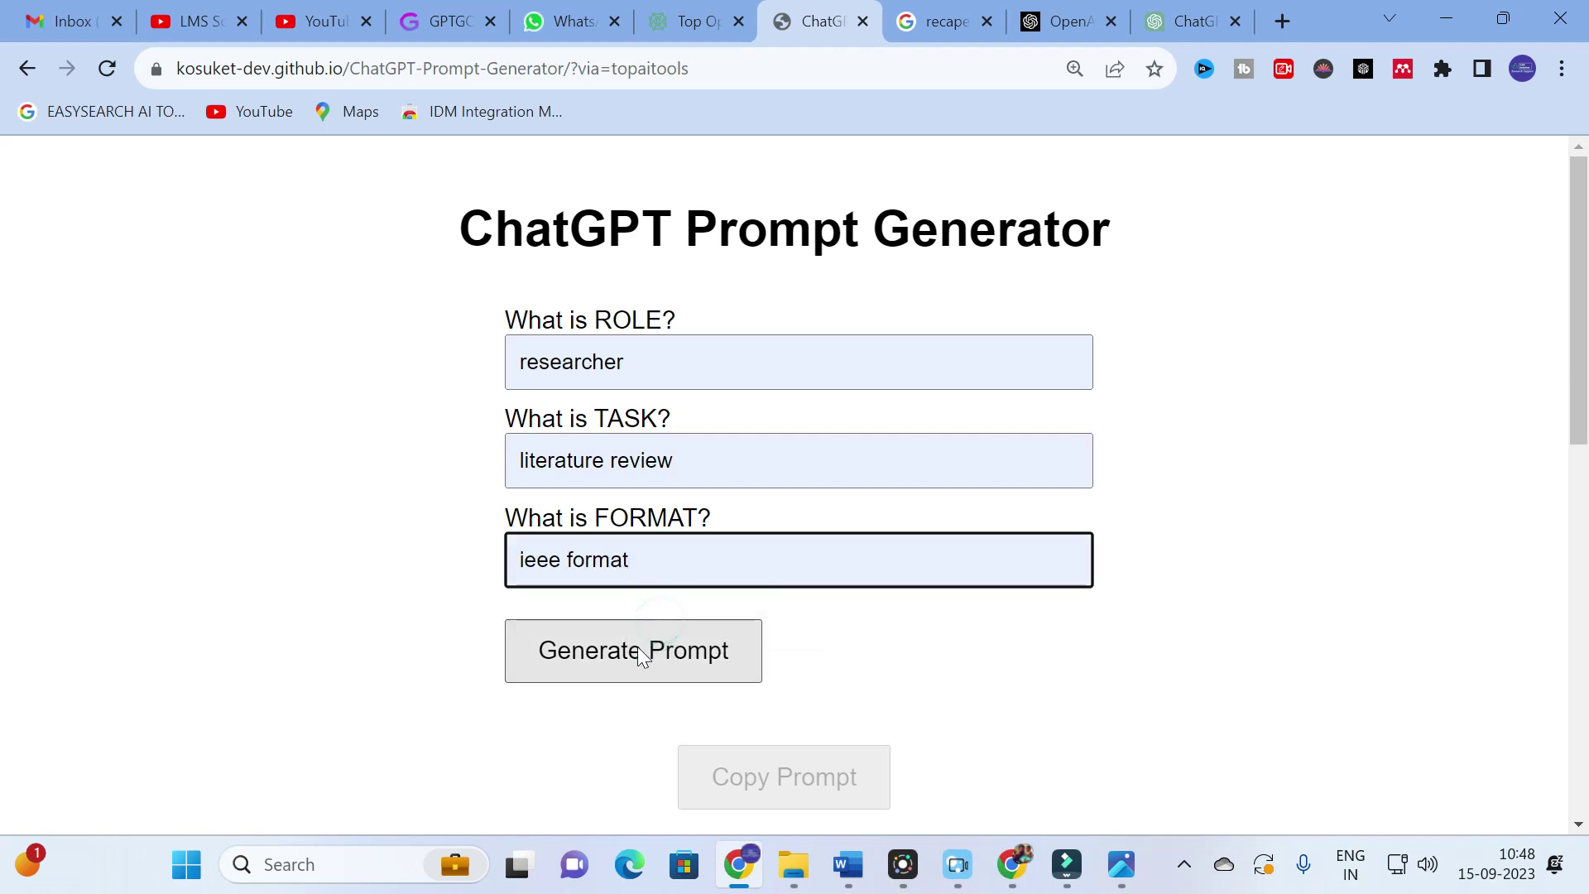
Generate the prompt from the entered role, task and format, and review the resulting sentence
click(649, 649)
click(634, 662)
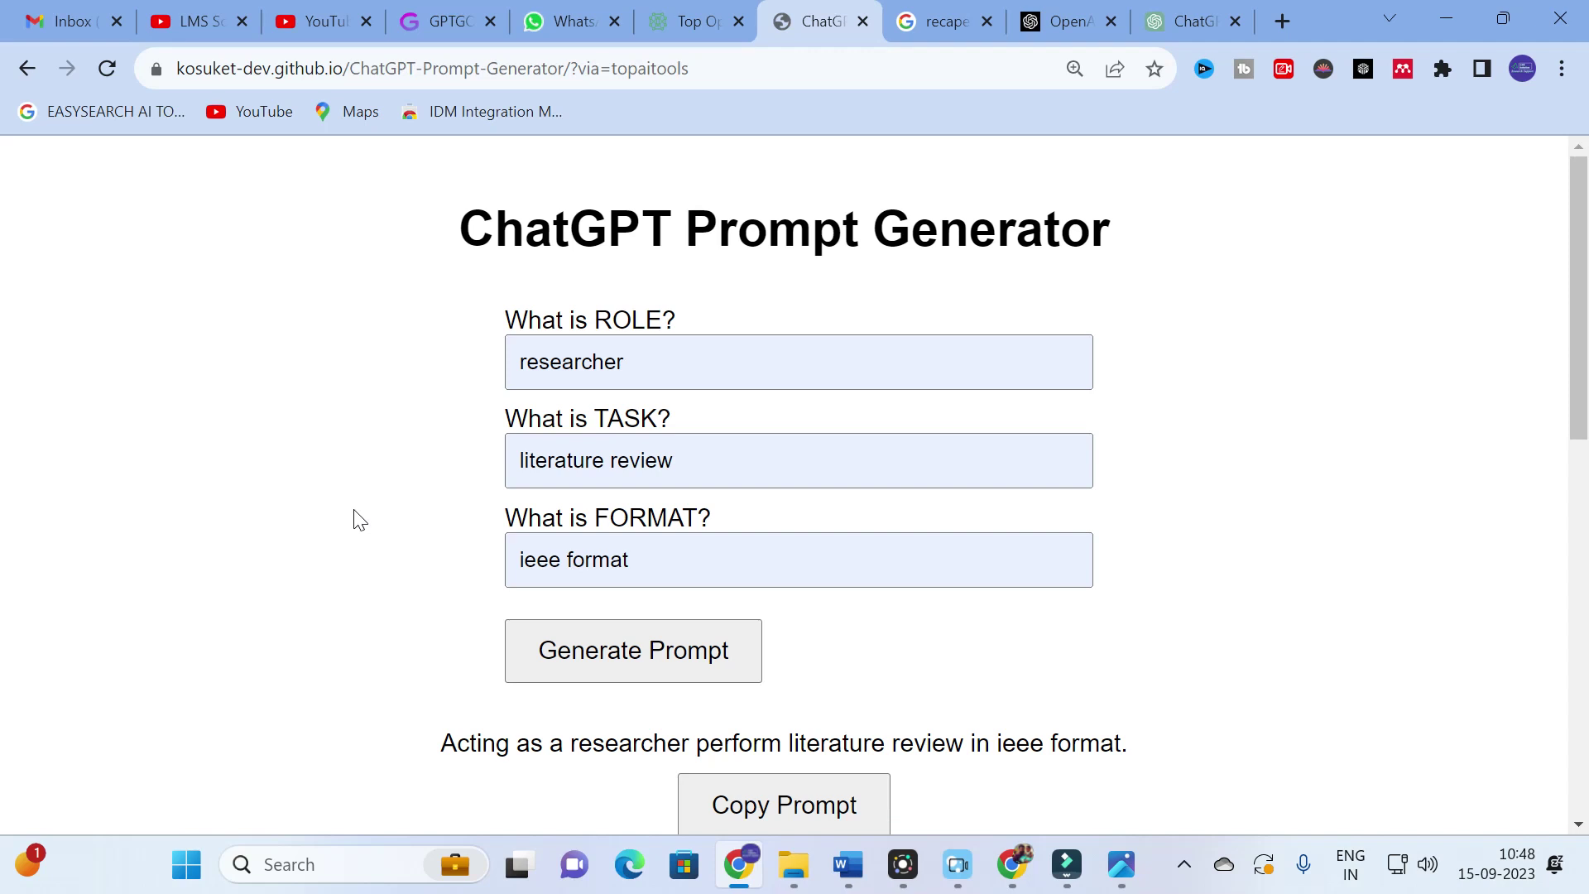
scroll(359, 519, down, 3)
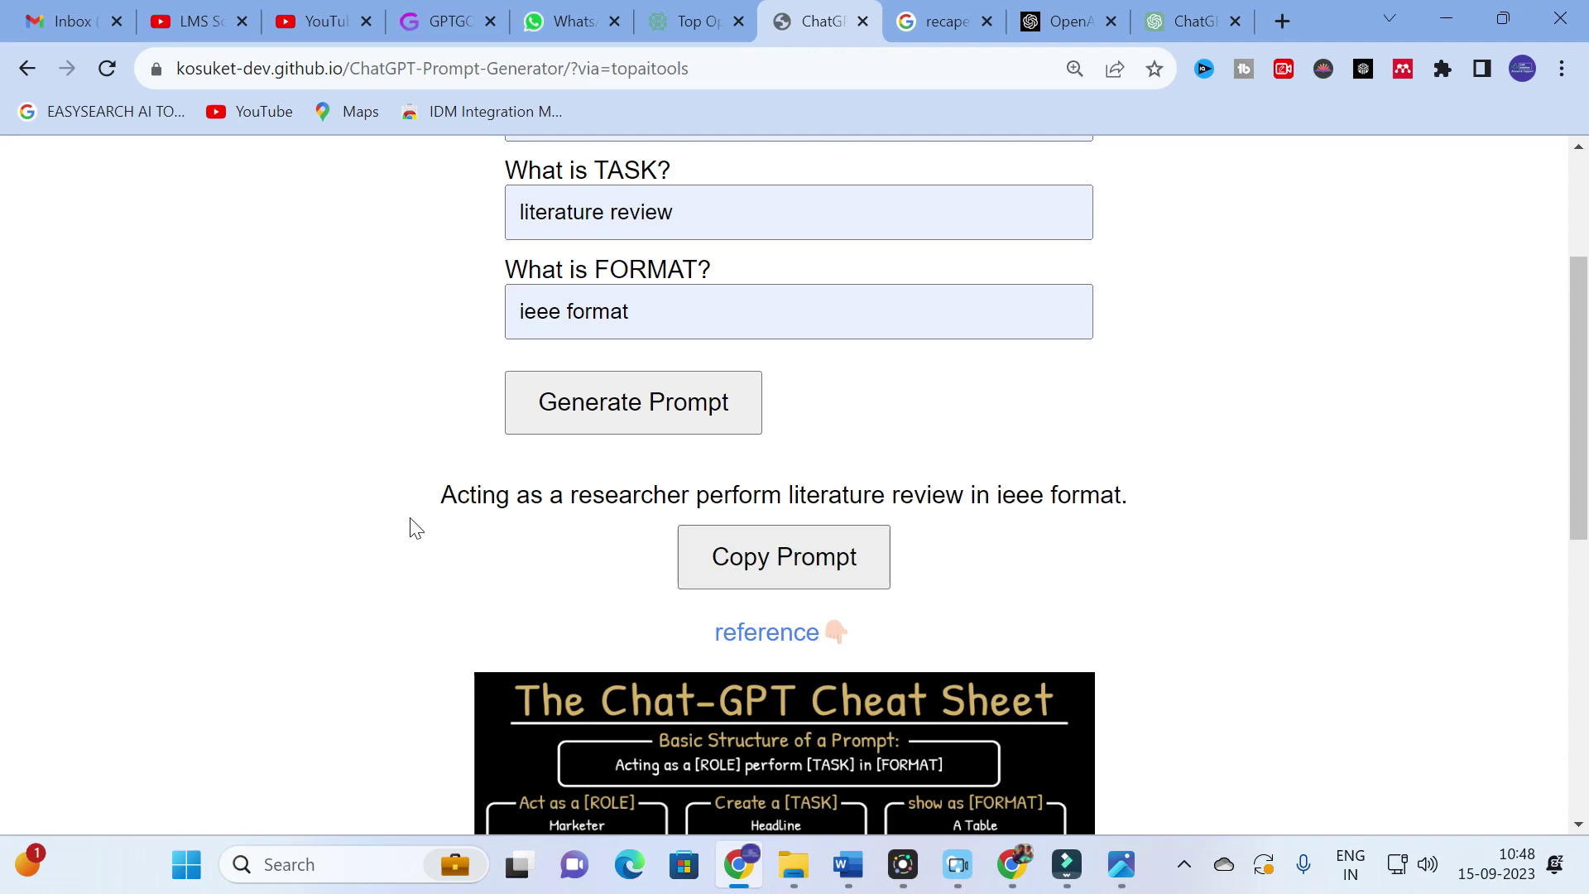
Copy the generated literature review prompt to the clipboard and switch to the ChatGPT page
scroll(457, 521, up, 1)
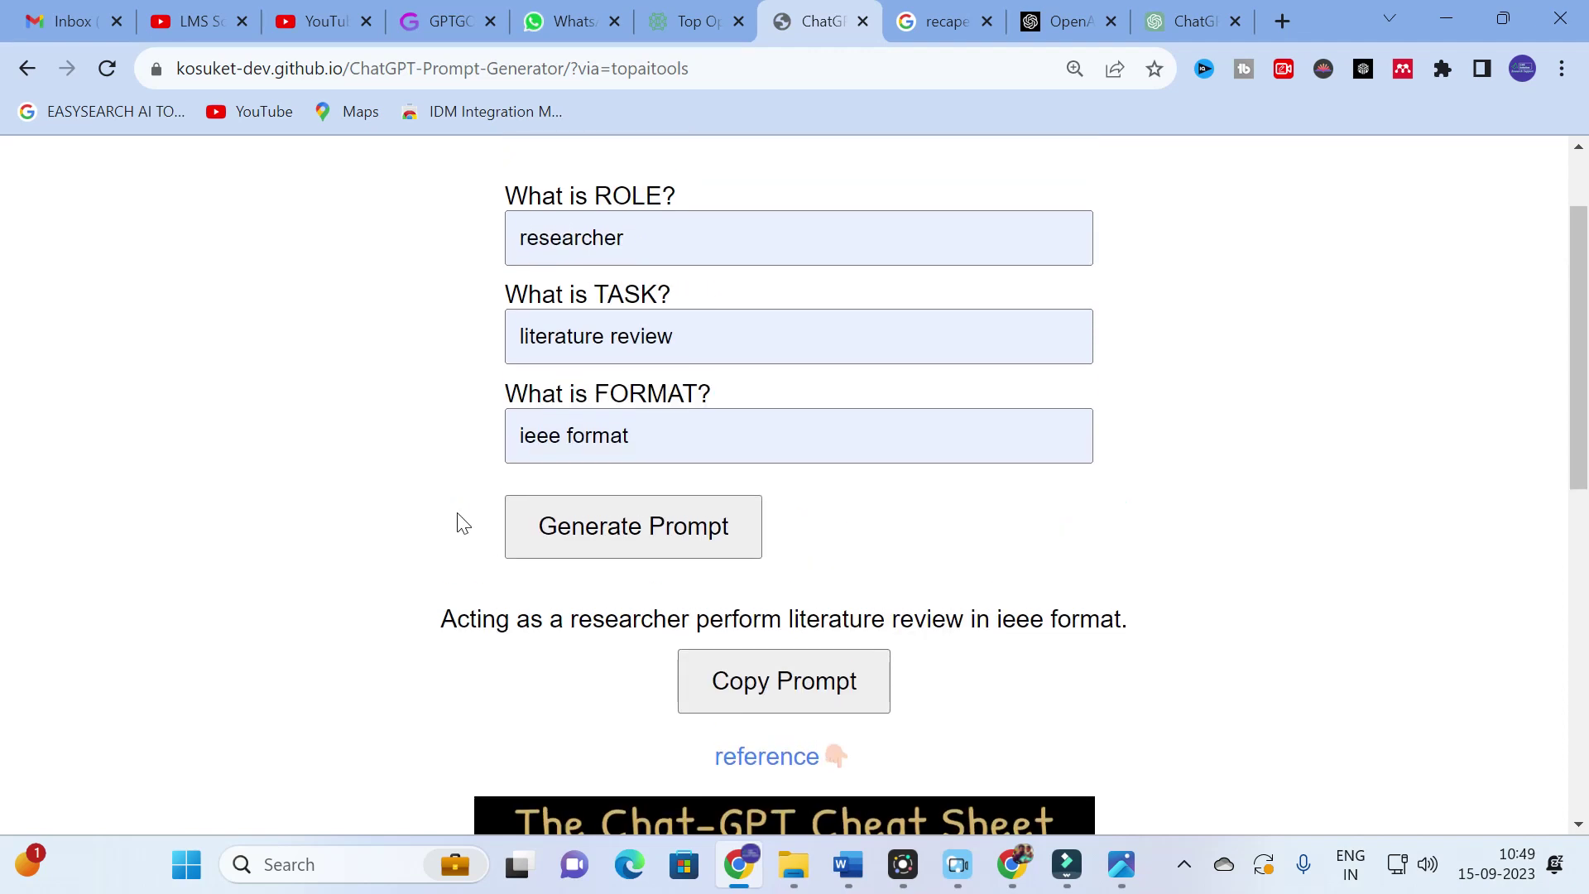
click(788, 667)
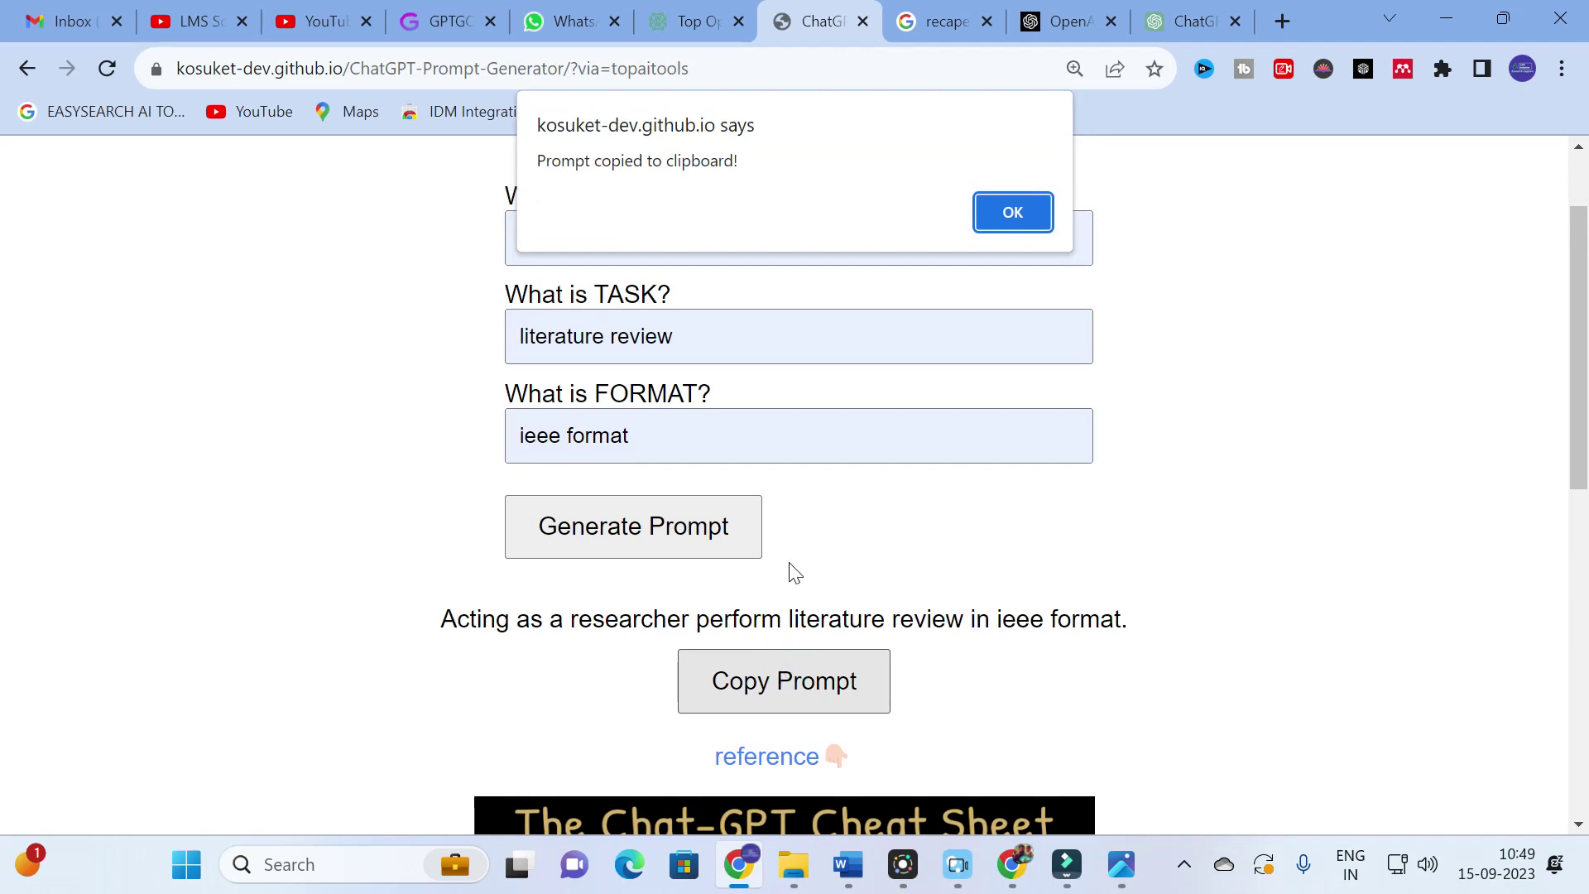
click(1035, 213)
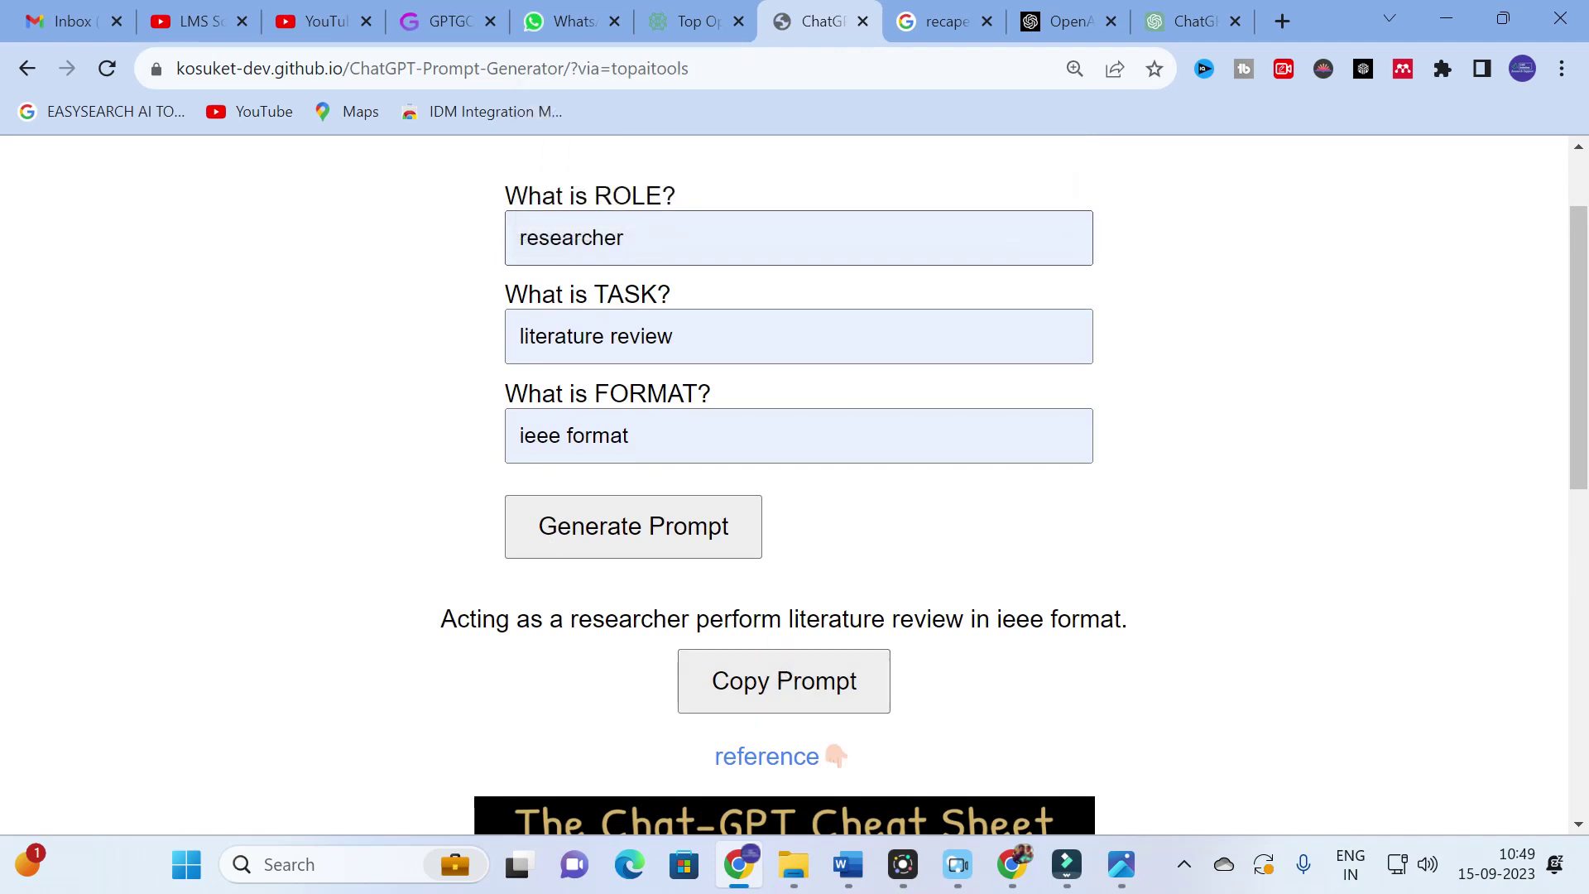
click(1192, 21)
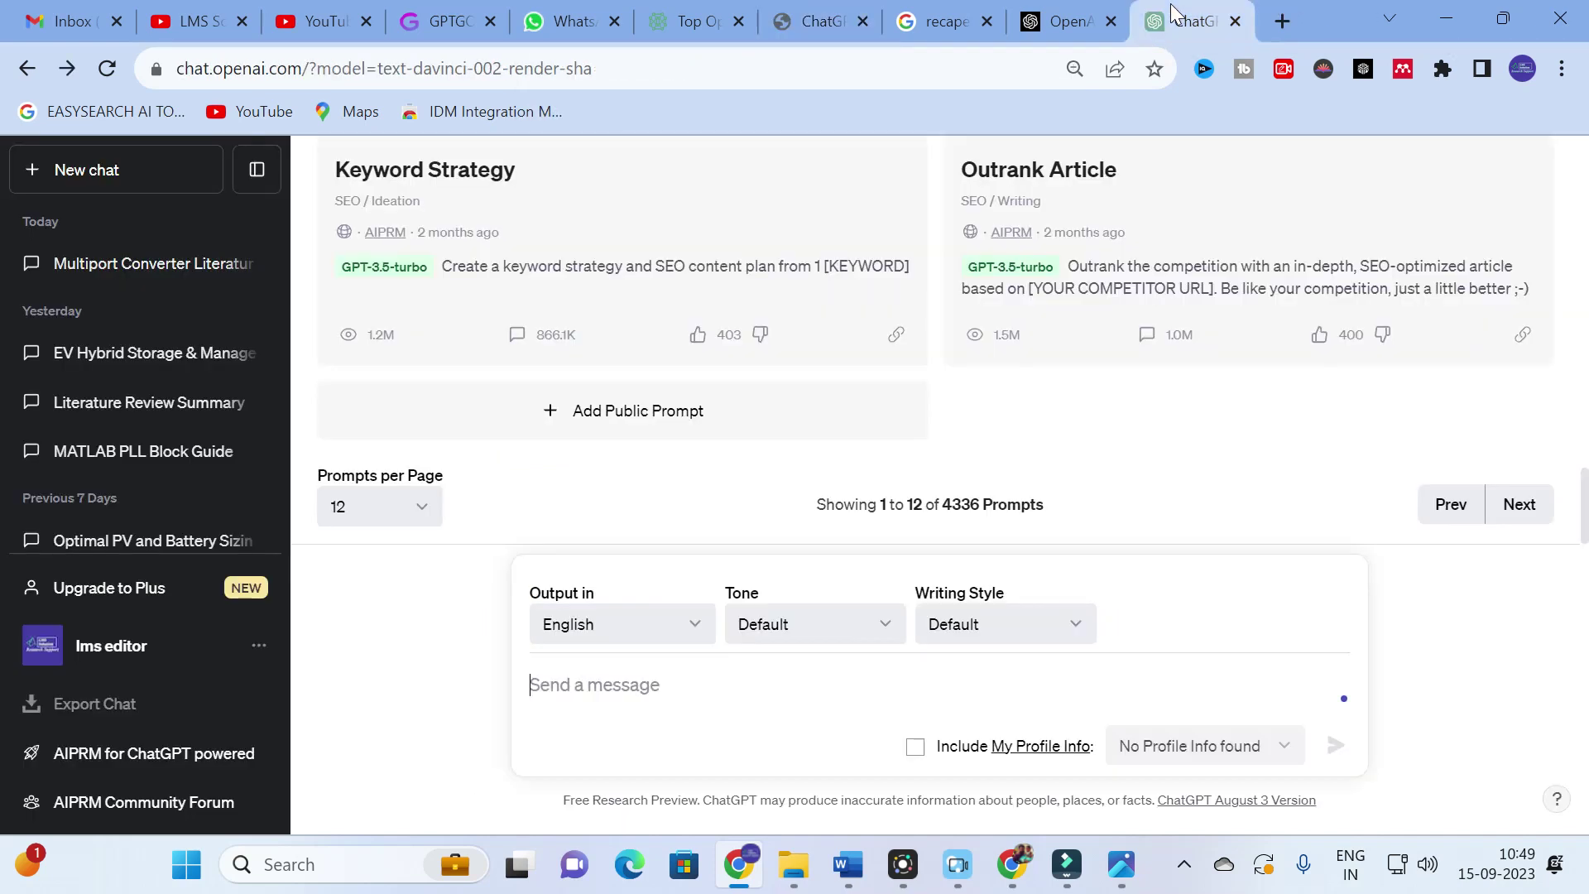
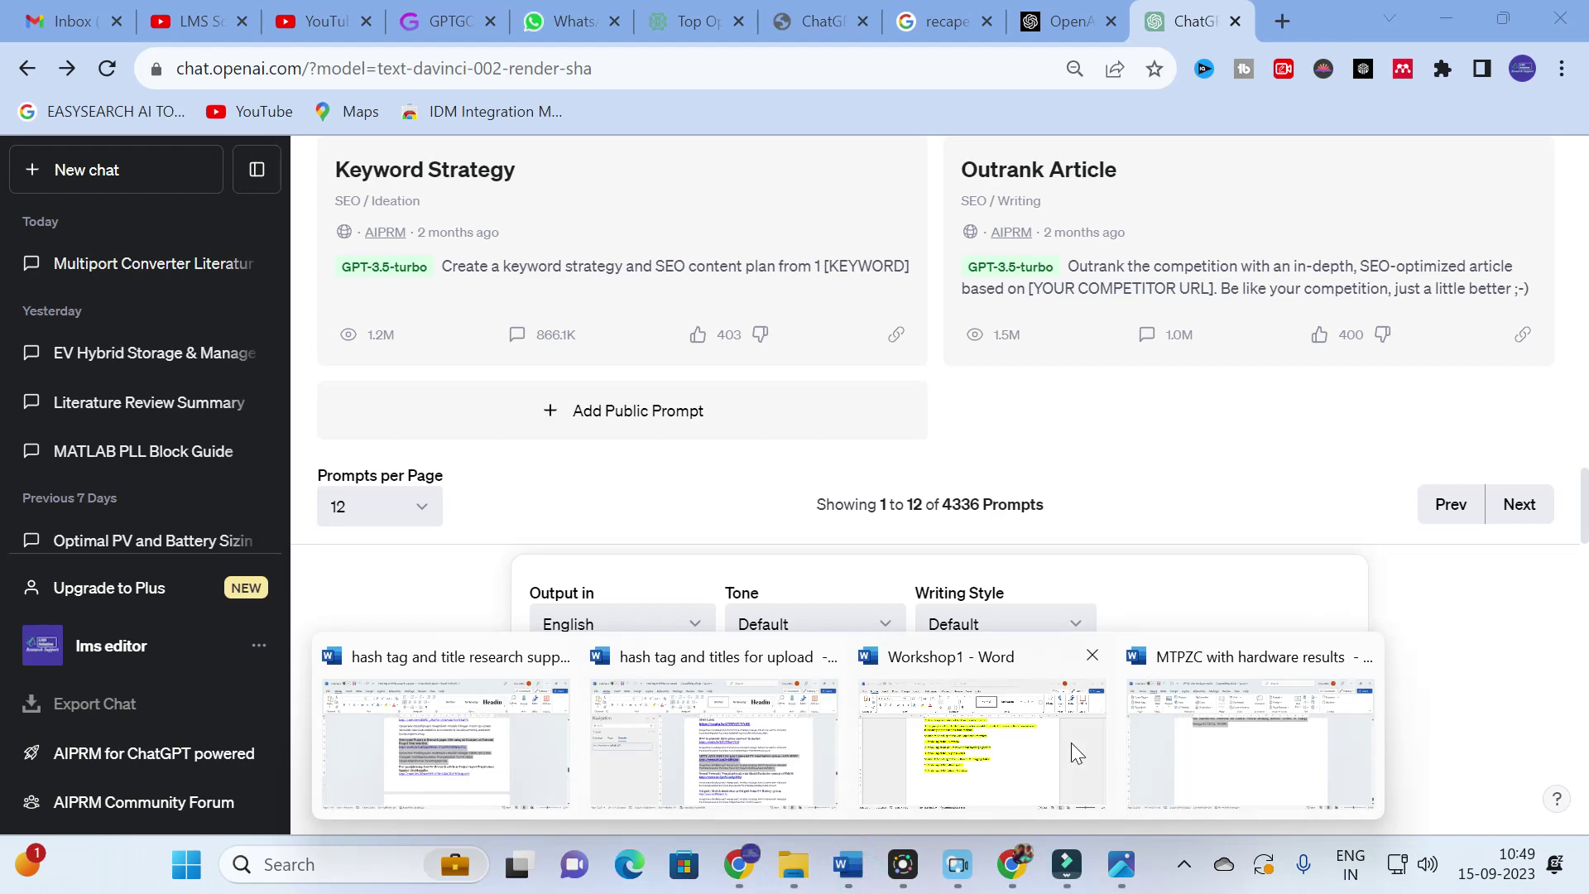
Copy the selected reference list from the Word document "MTPZC with hardware results", try it as the ChatGPT message, and undo the paste
click(1217, 749)
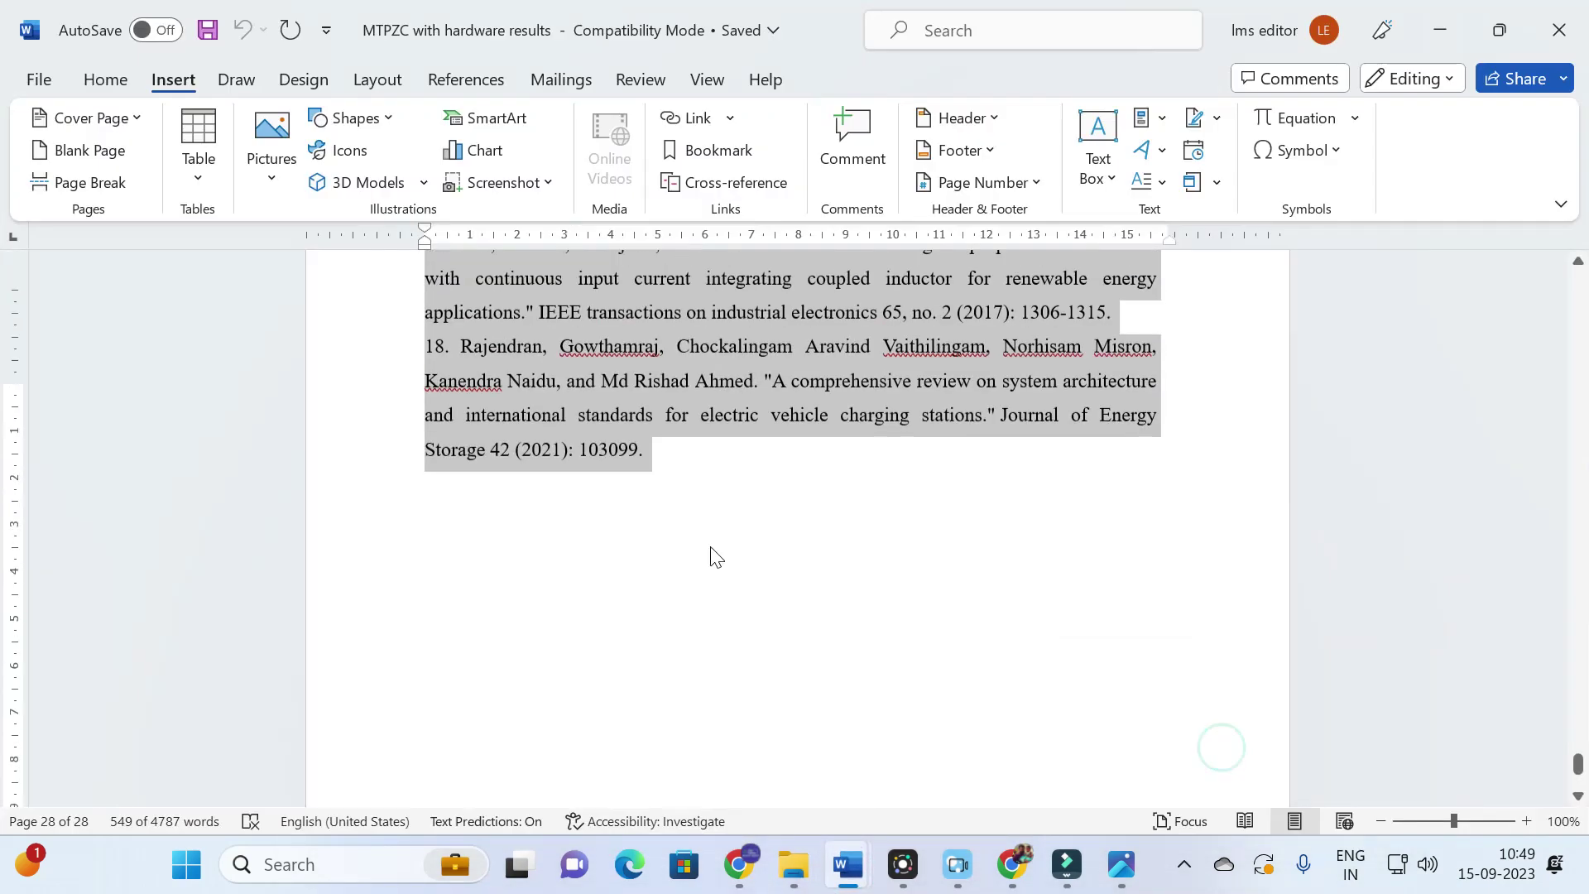
scroll(717, 556, up, 8)
right_click(463, 313)
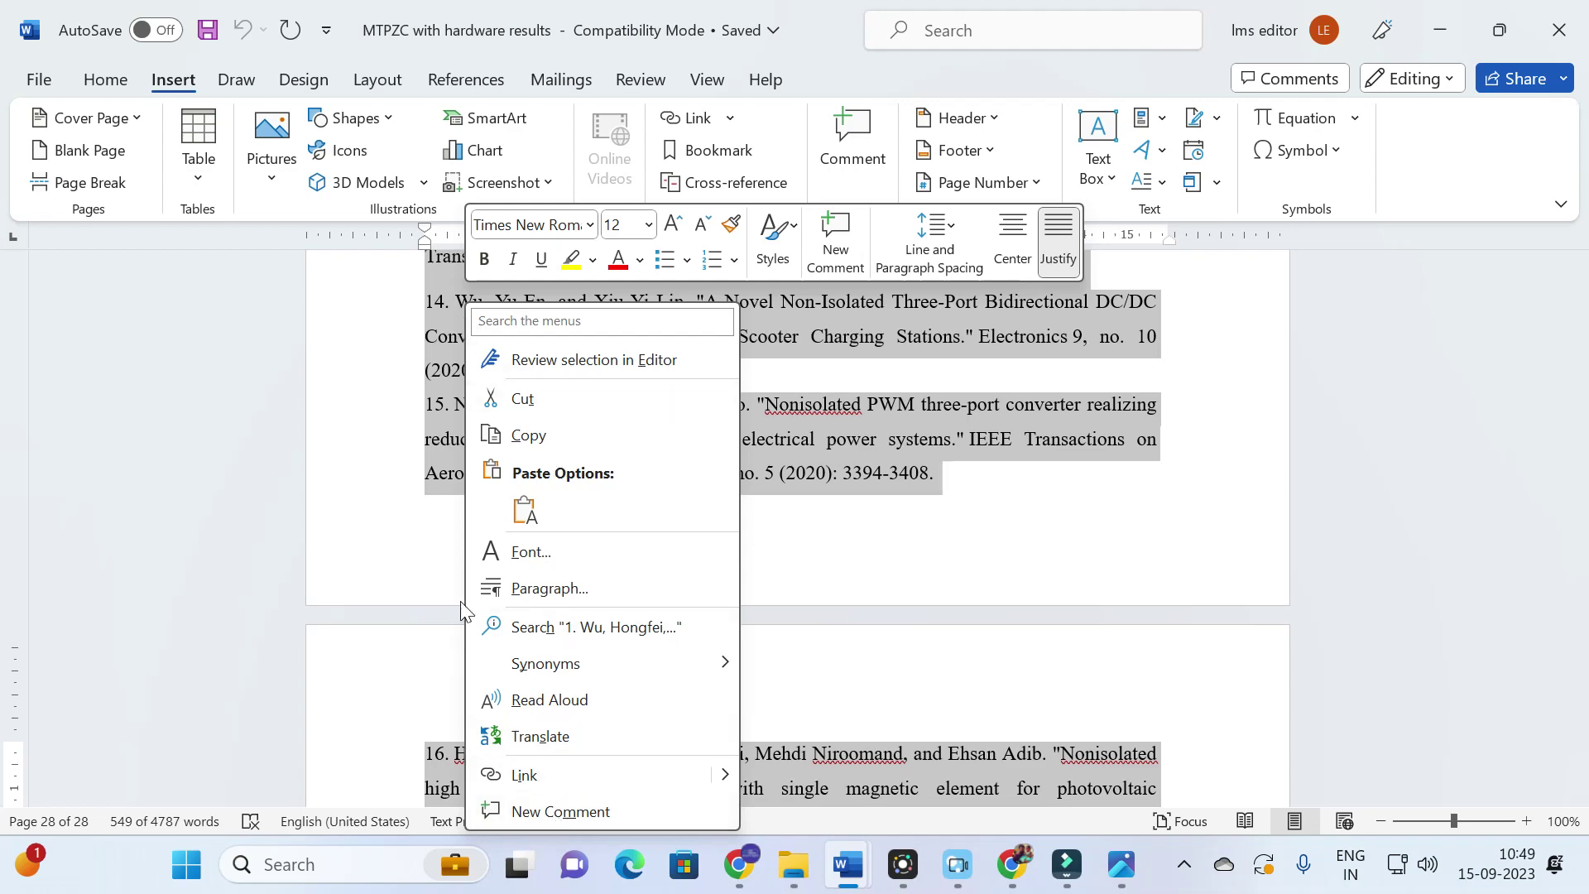
click(564, 439)
scroll(564, 439, down, 6)
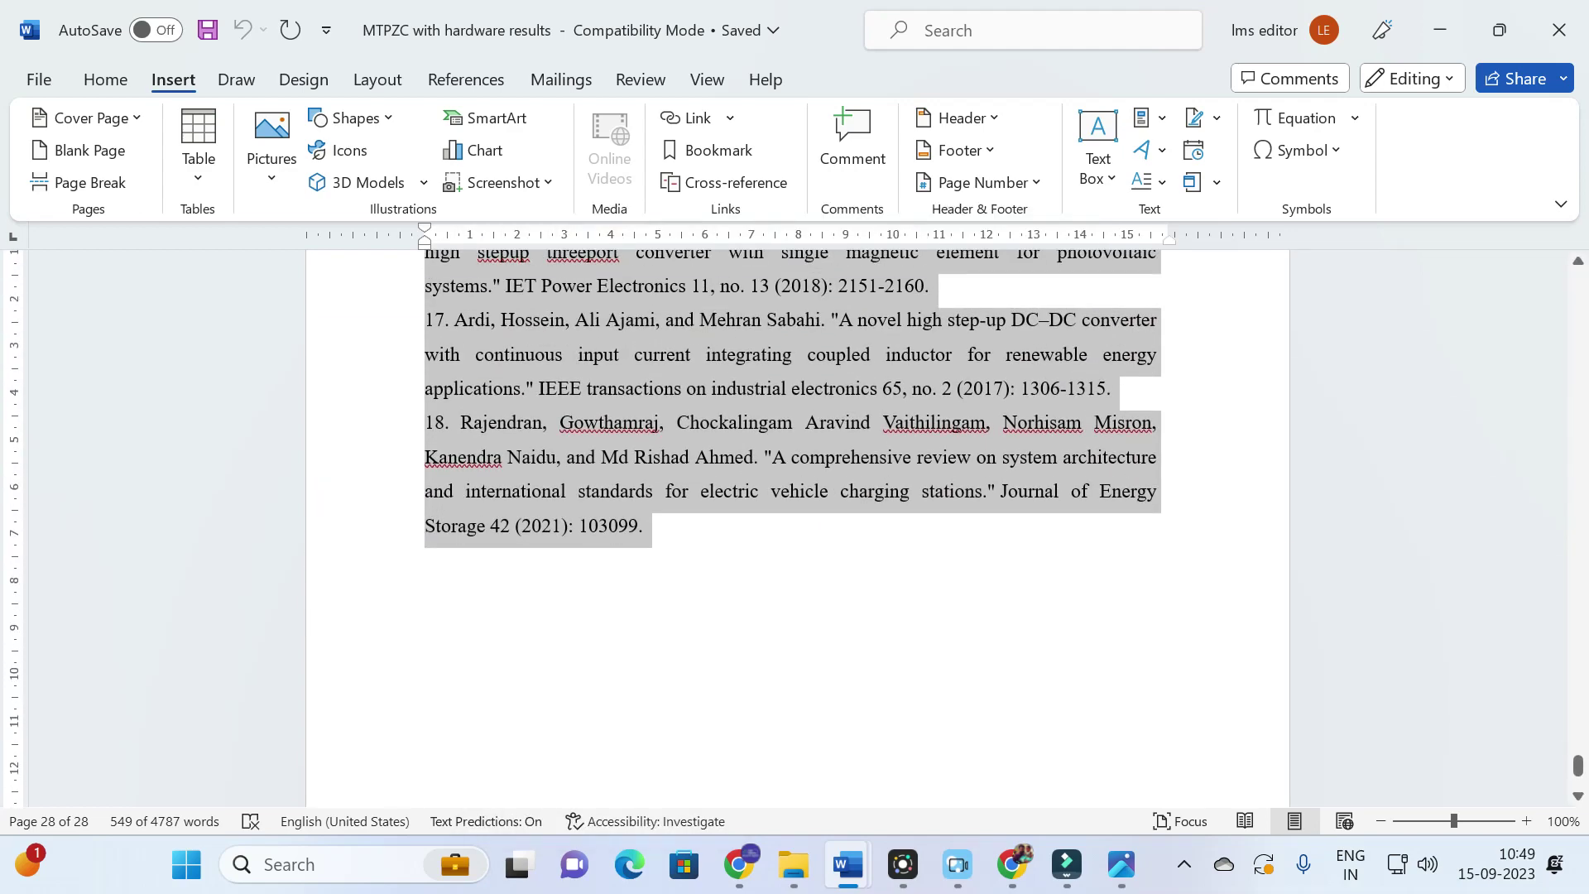
click(740, 863)
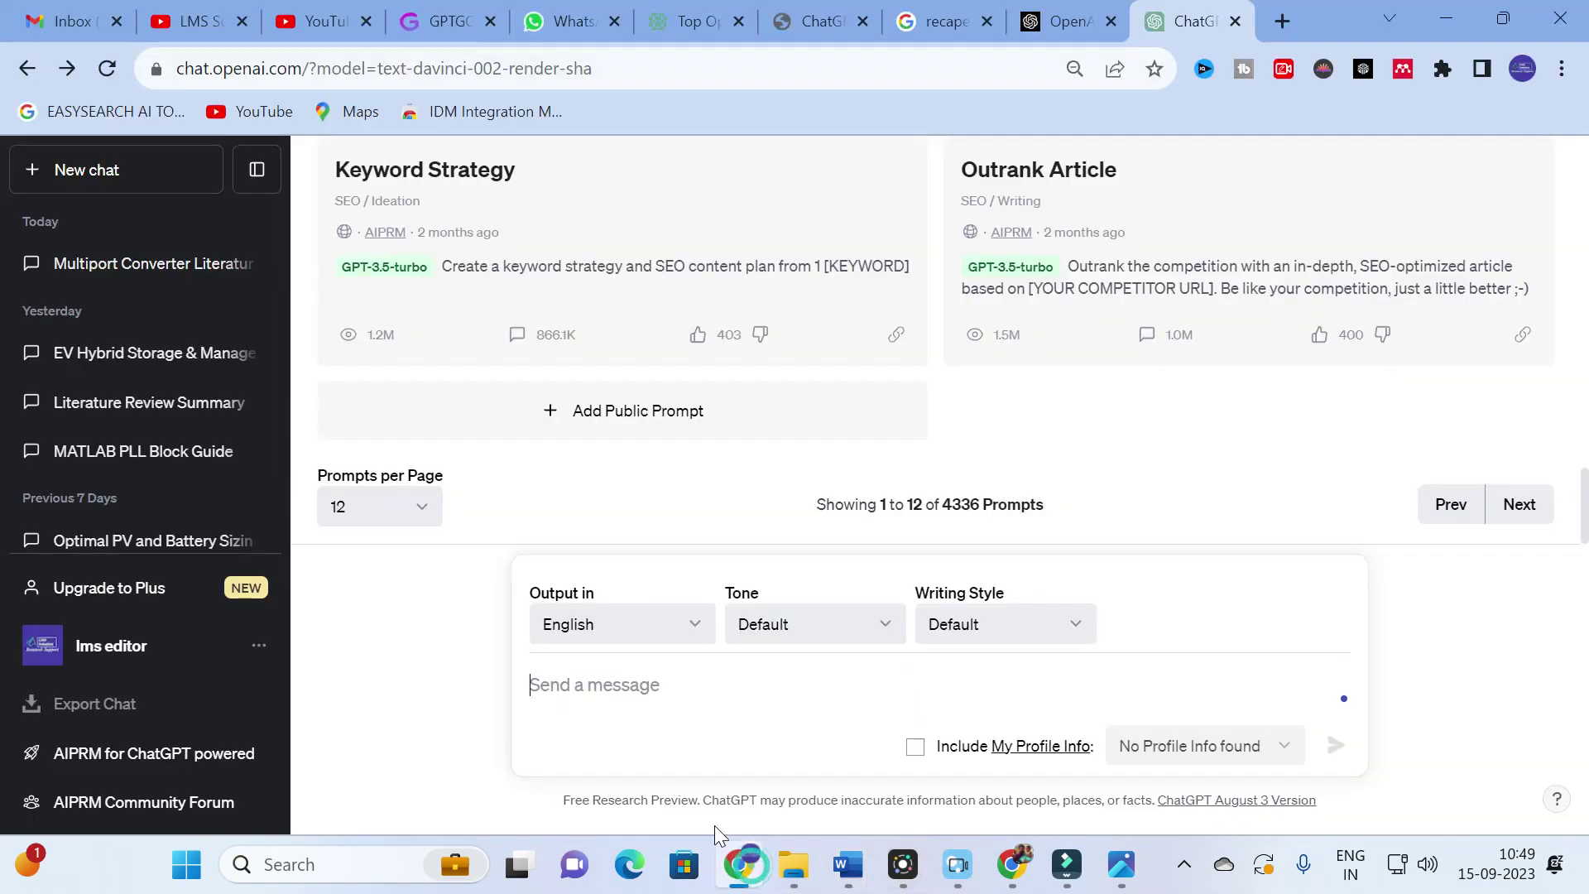
key(ctrl+v)
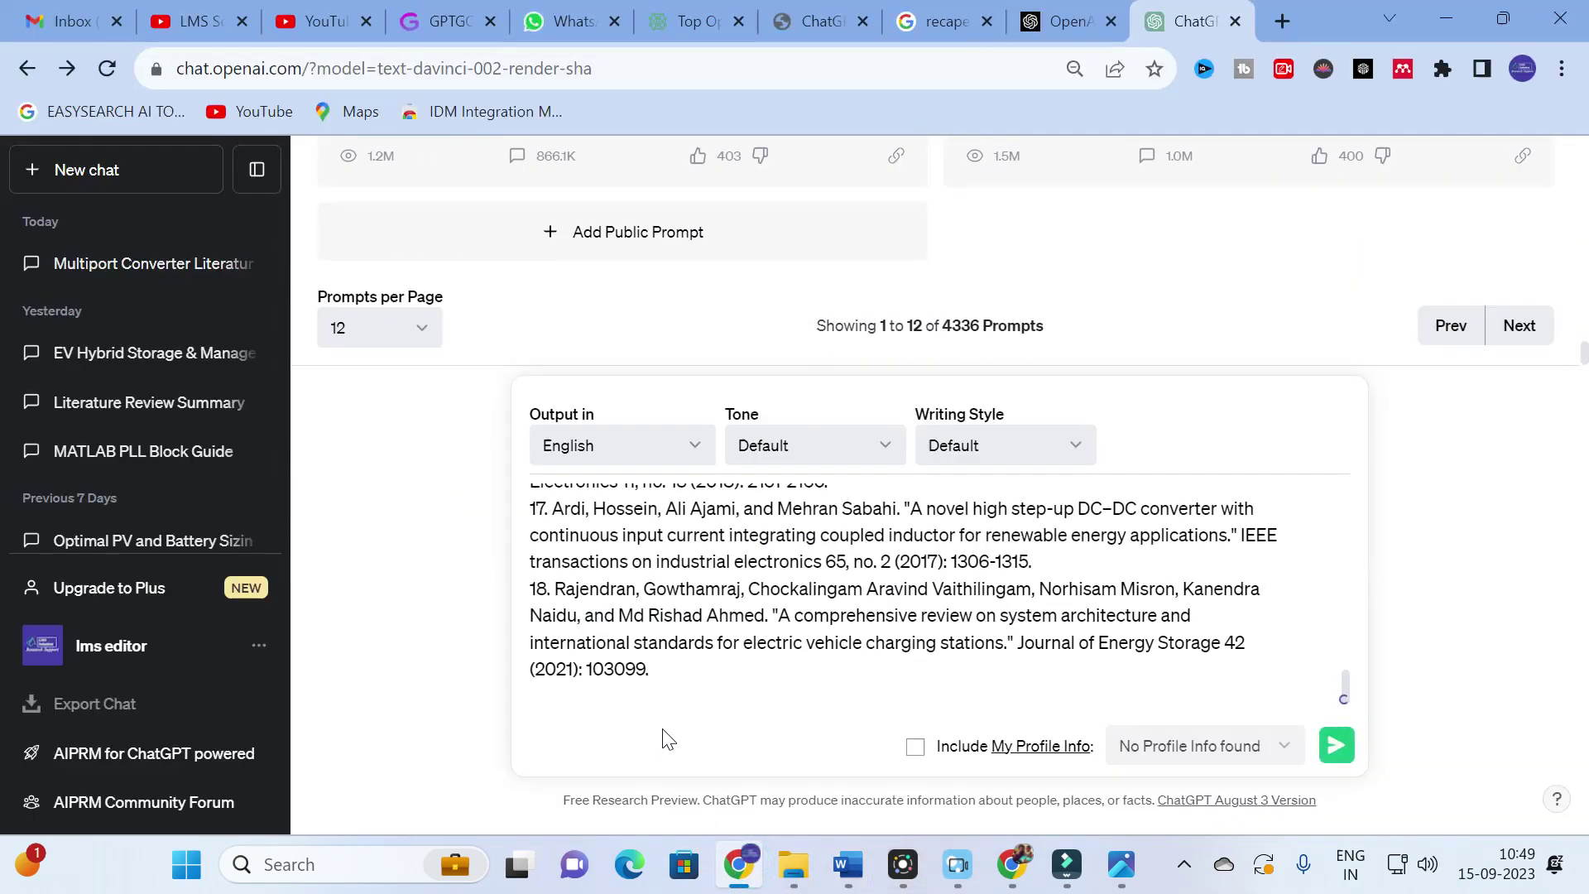
key(ctrl+z)
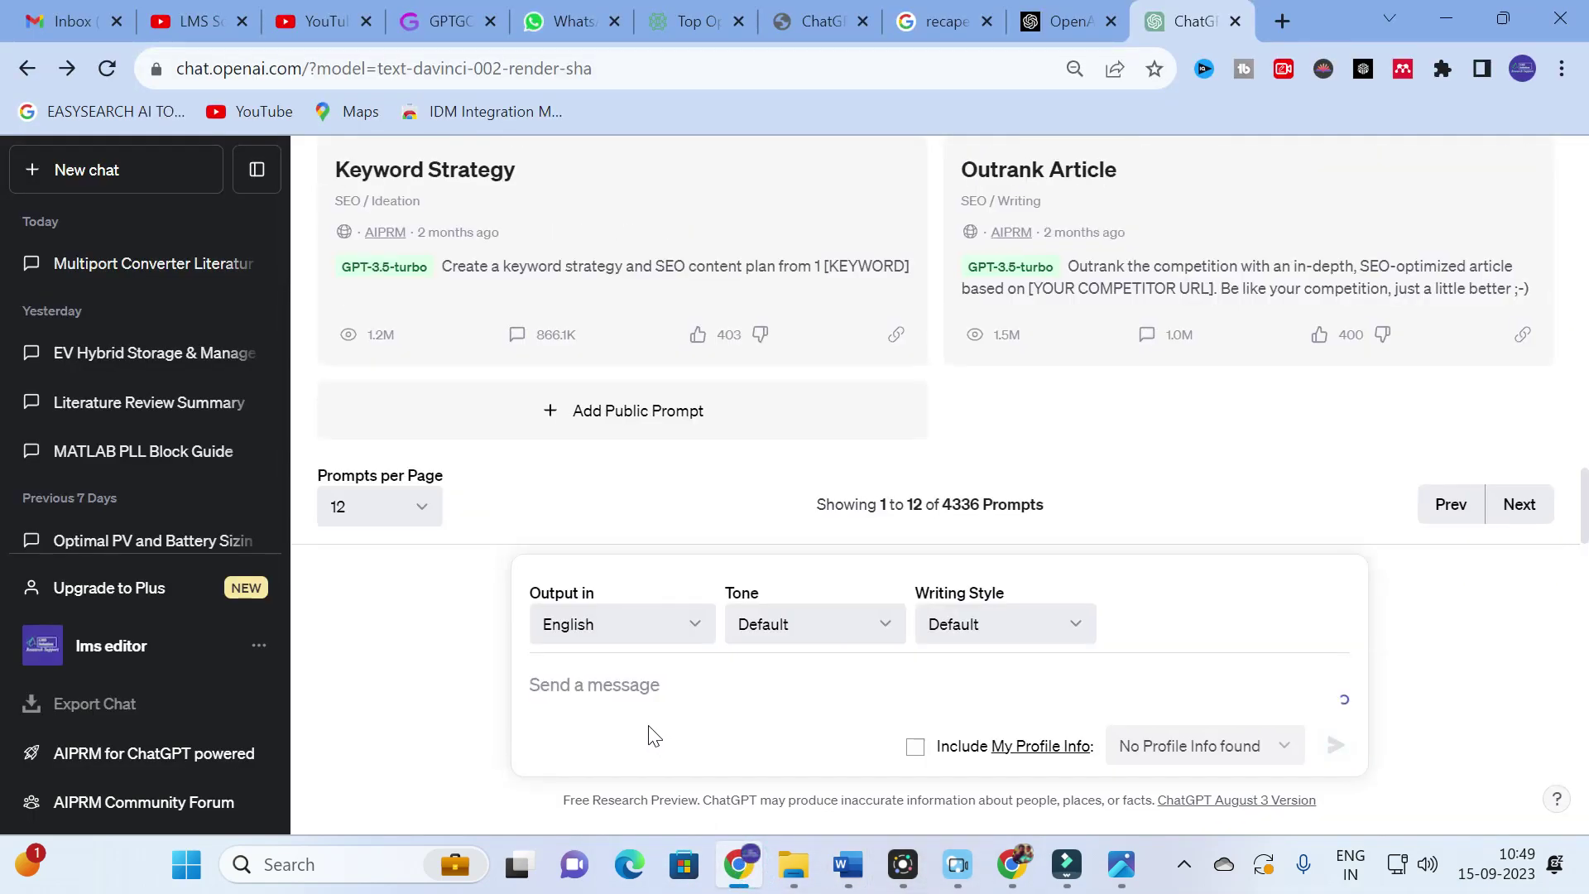
Copy the researcher literature review prompt from the prompt generator page again and return to ChatGPT
click(782, 18)
click(757, 683)
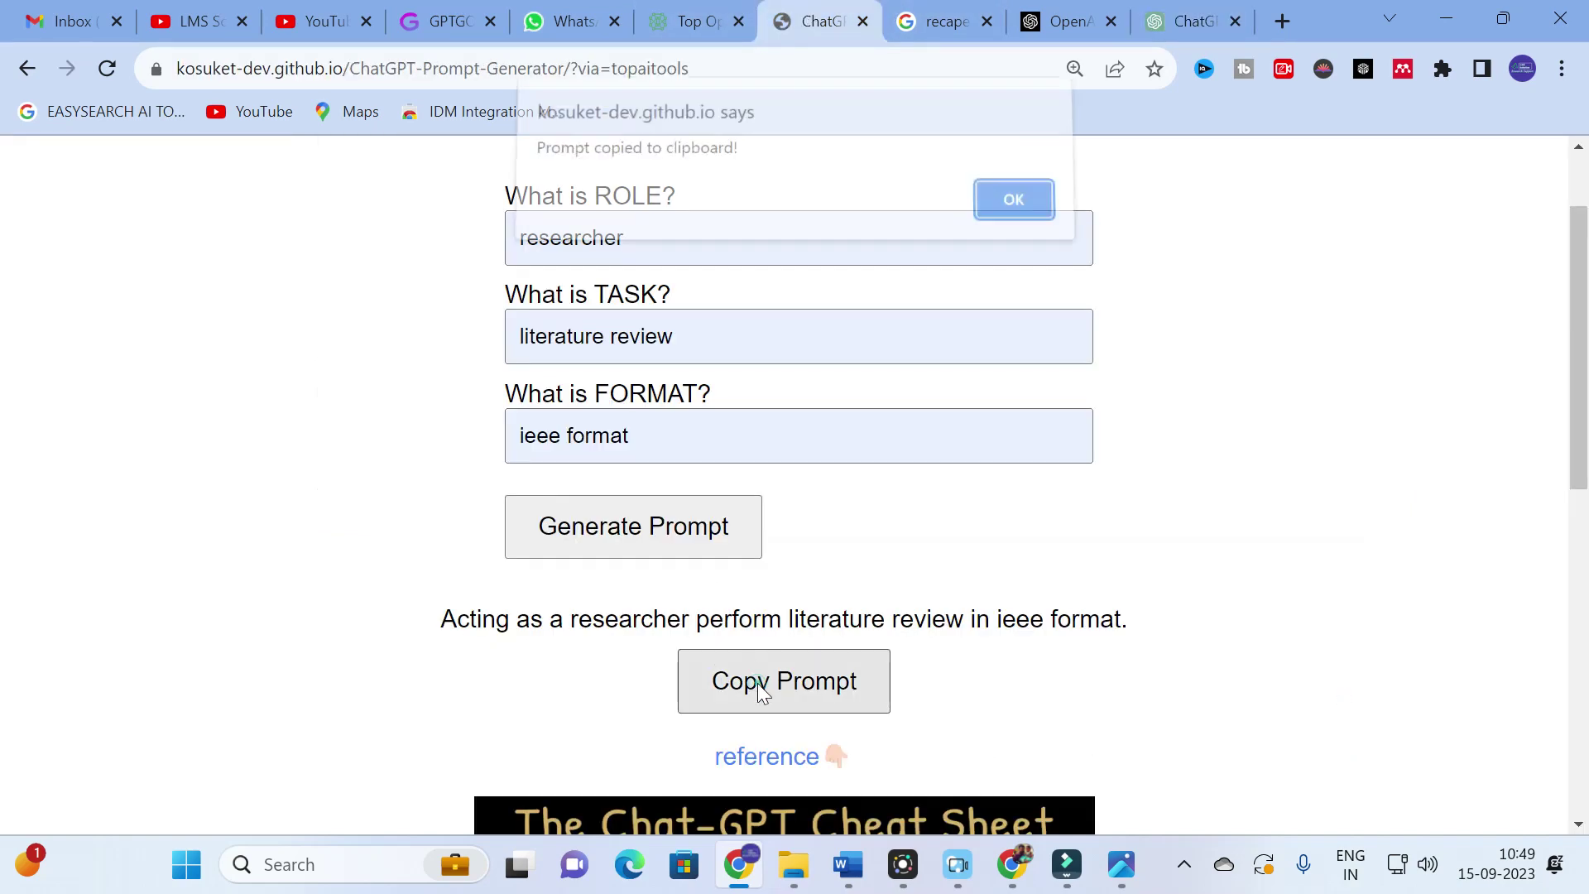
click(1013, 212)
click(1192, 21)
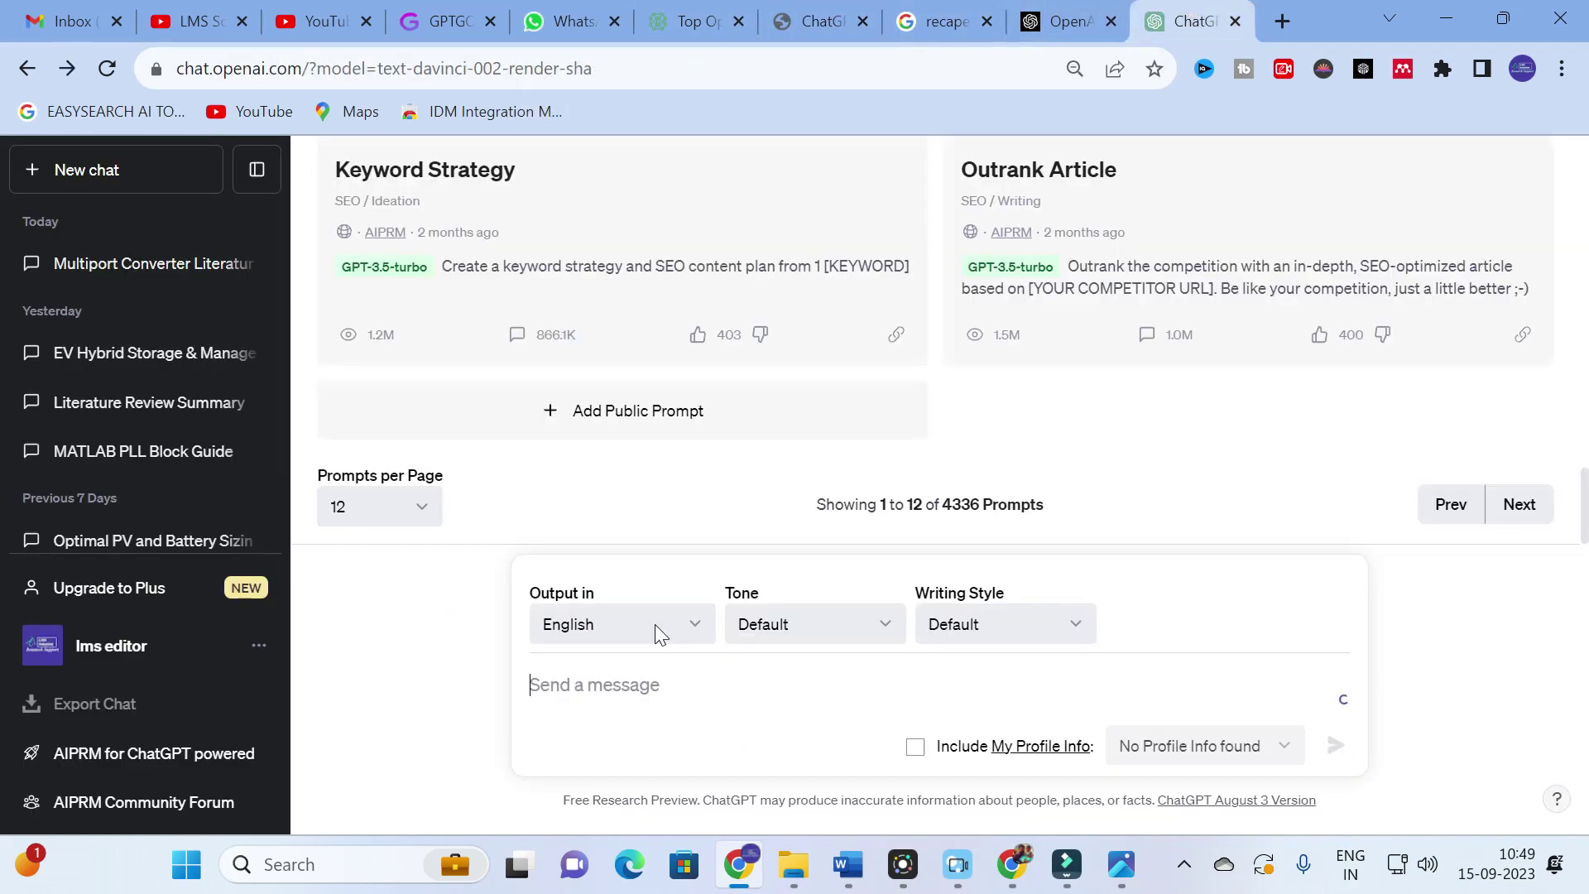
Paste the copied prompt as the message, append "for the topic multiport converters" and send it
key(ctrl+v)
text(for the topic)
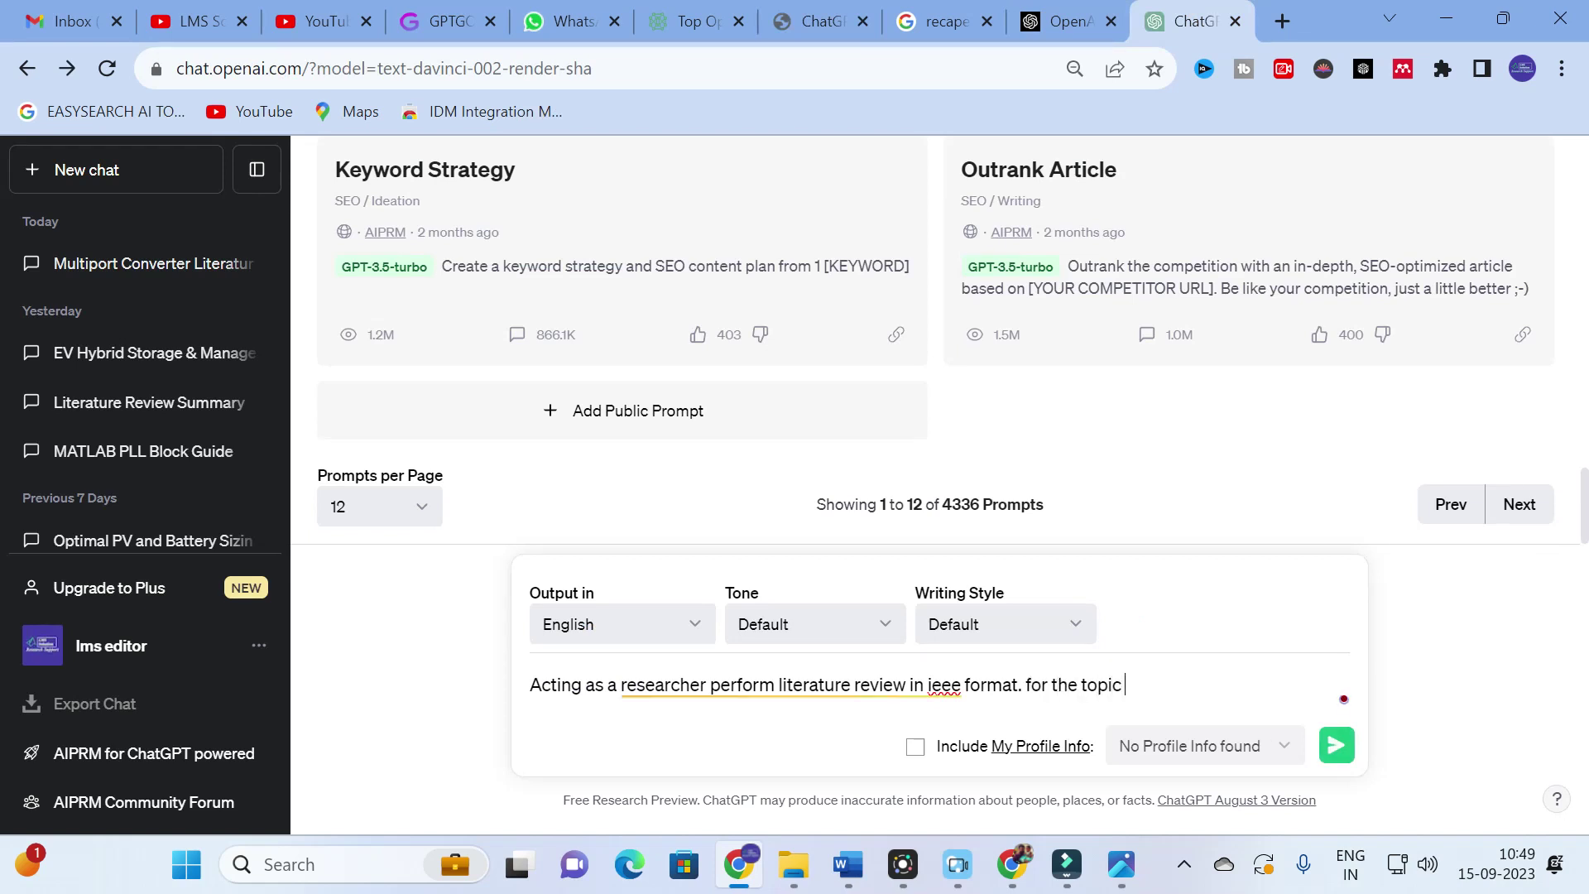
text( multiport conver)
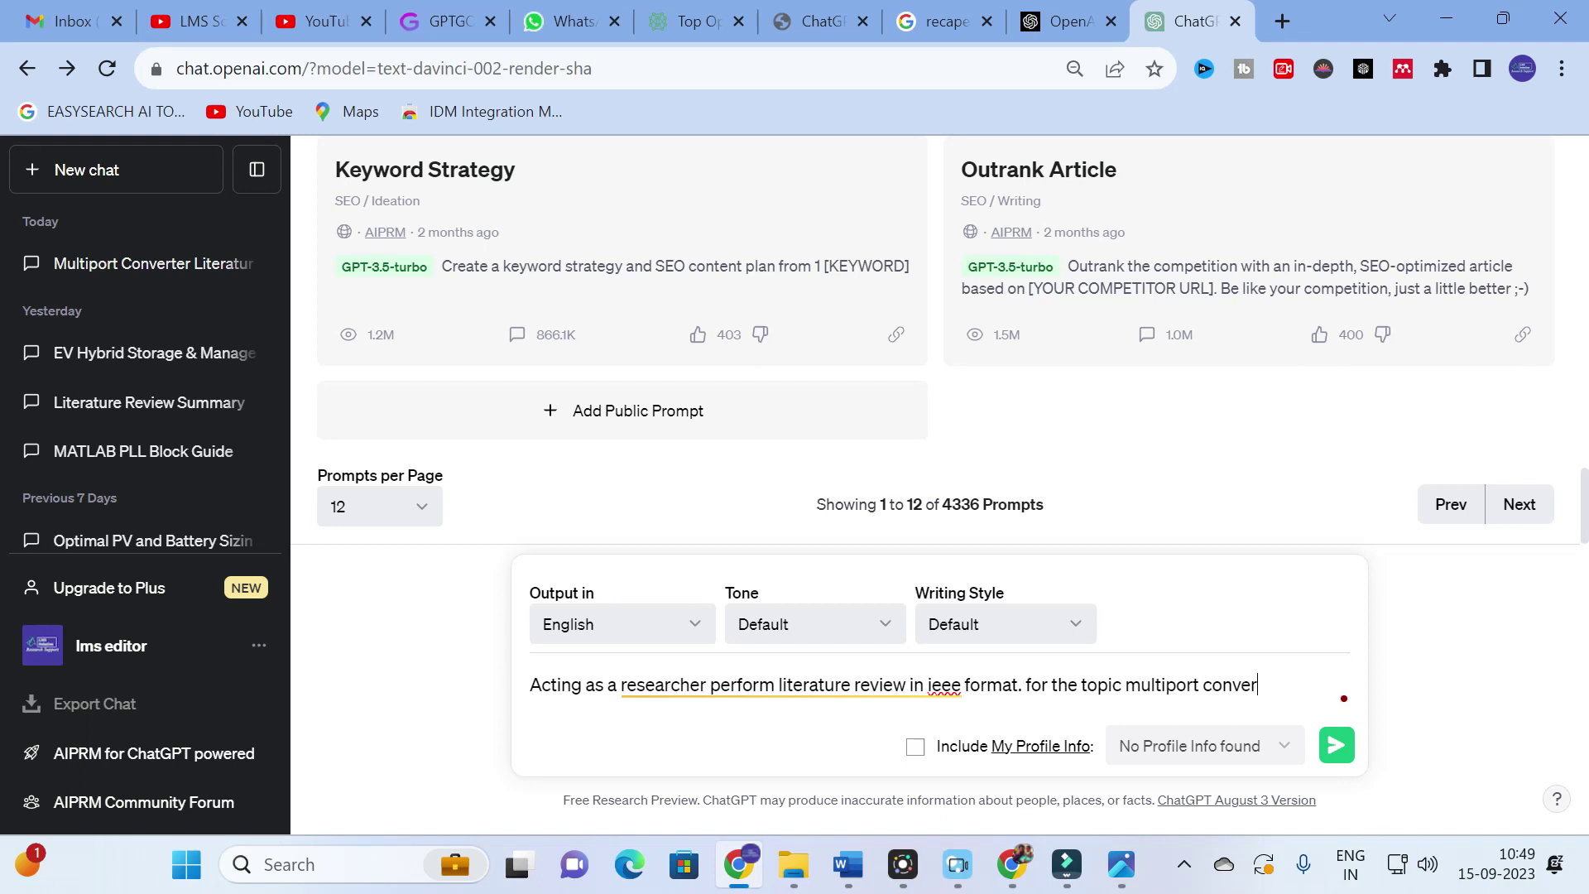
text(ters\)
key(Return)
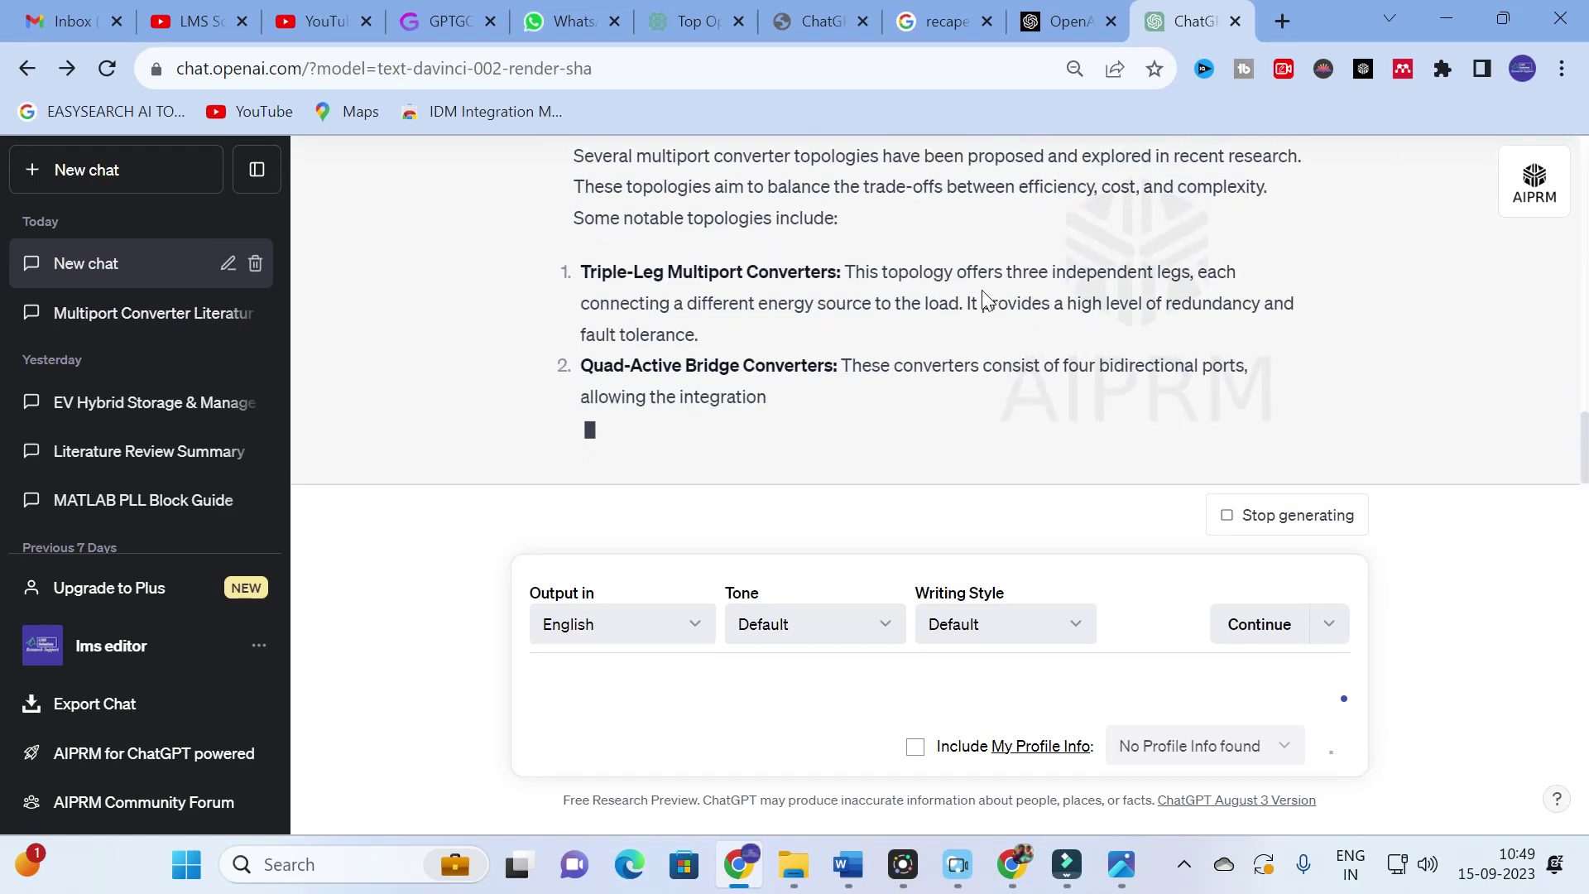
Open the earlier Multiport Converter literature review chat and read its title block, abstract, introduction, applications and topologies sections
scroll(739, 340, up, 10)
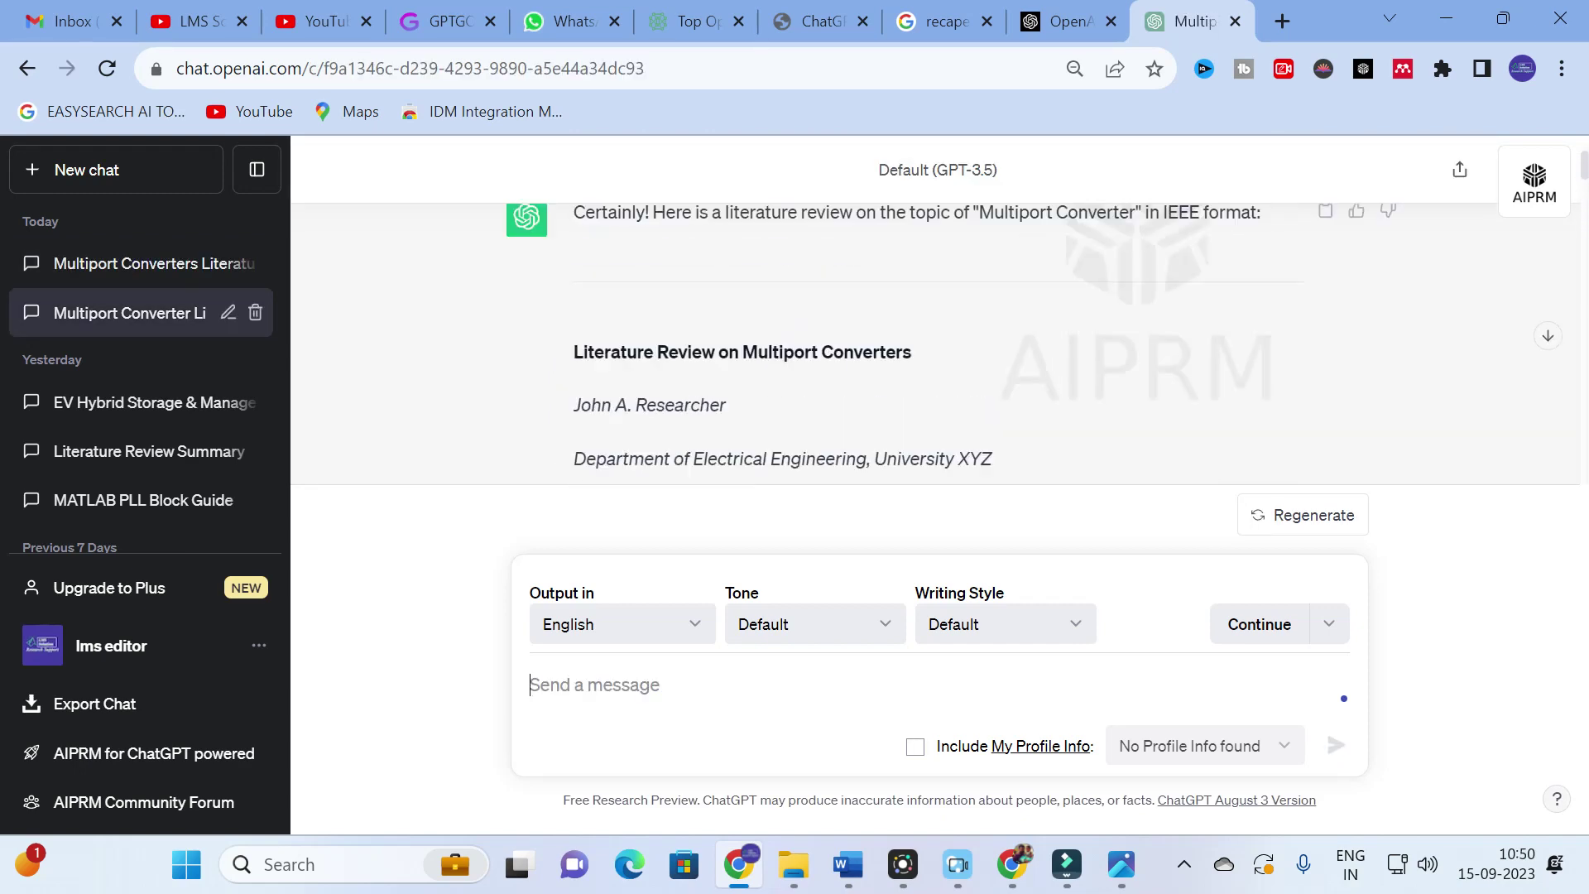
scroll(675, 364, down, 3)
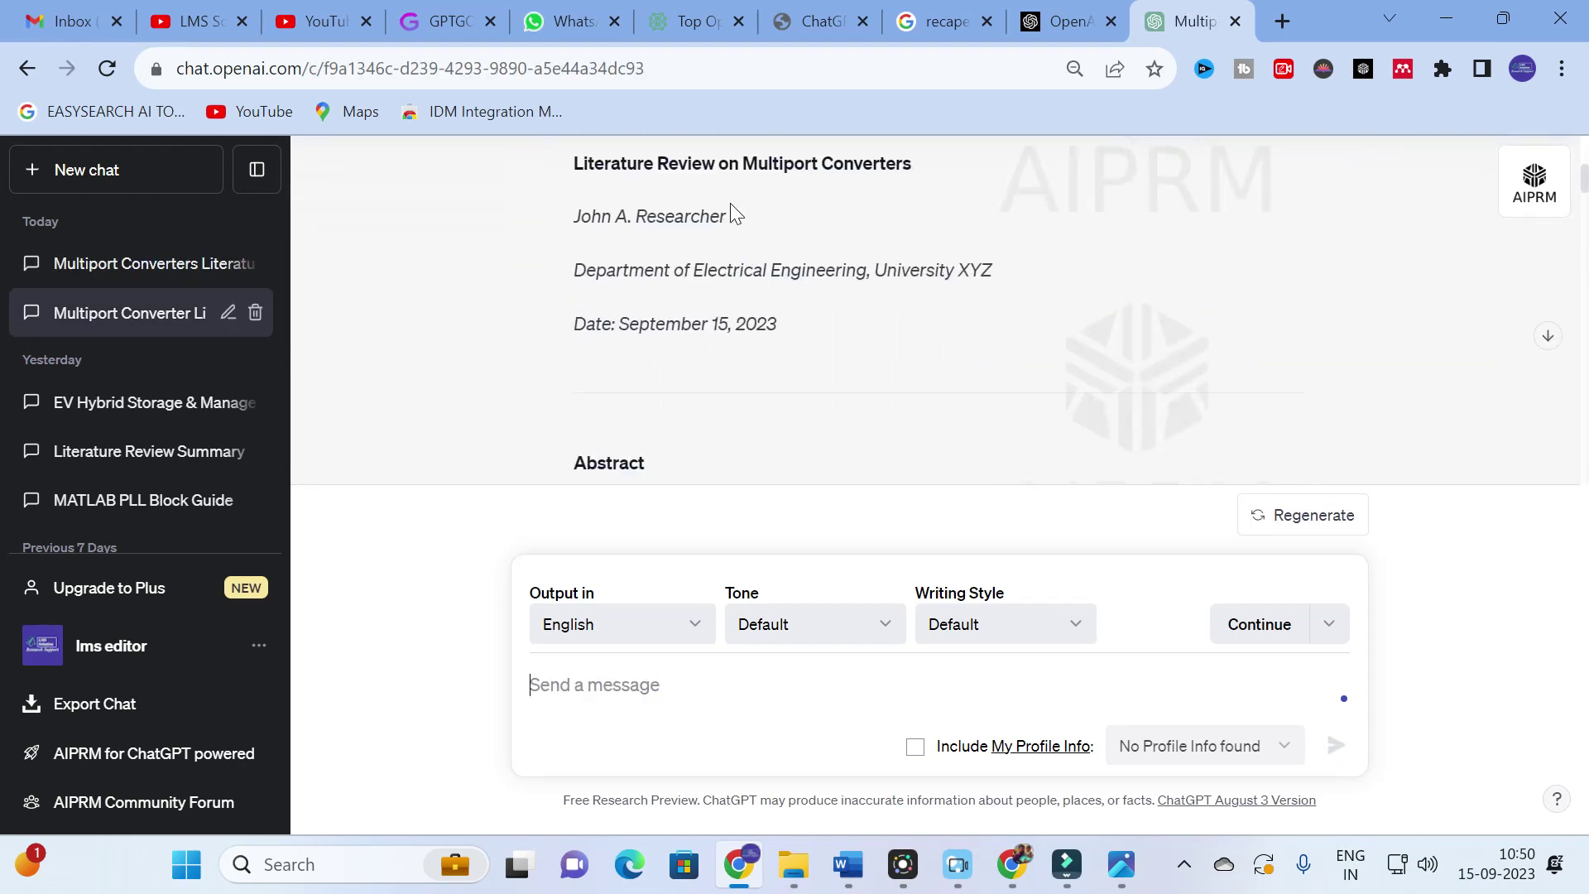
scroll(736, 297, down, 5)
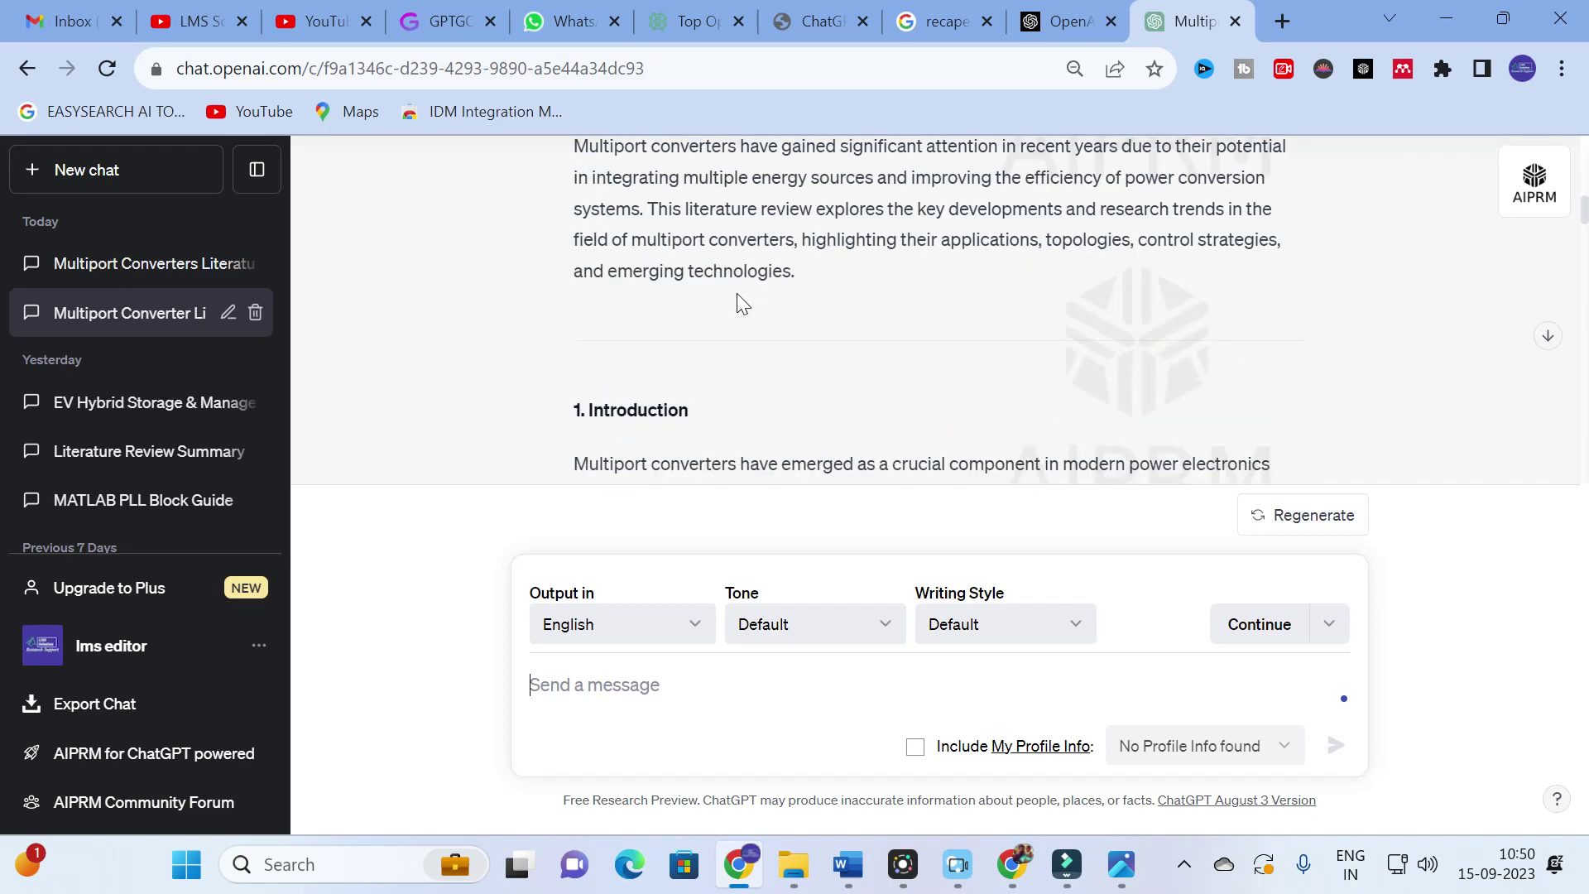
scroll(736, 298, up, 2)
scroll(750, 306, down, 9)
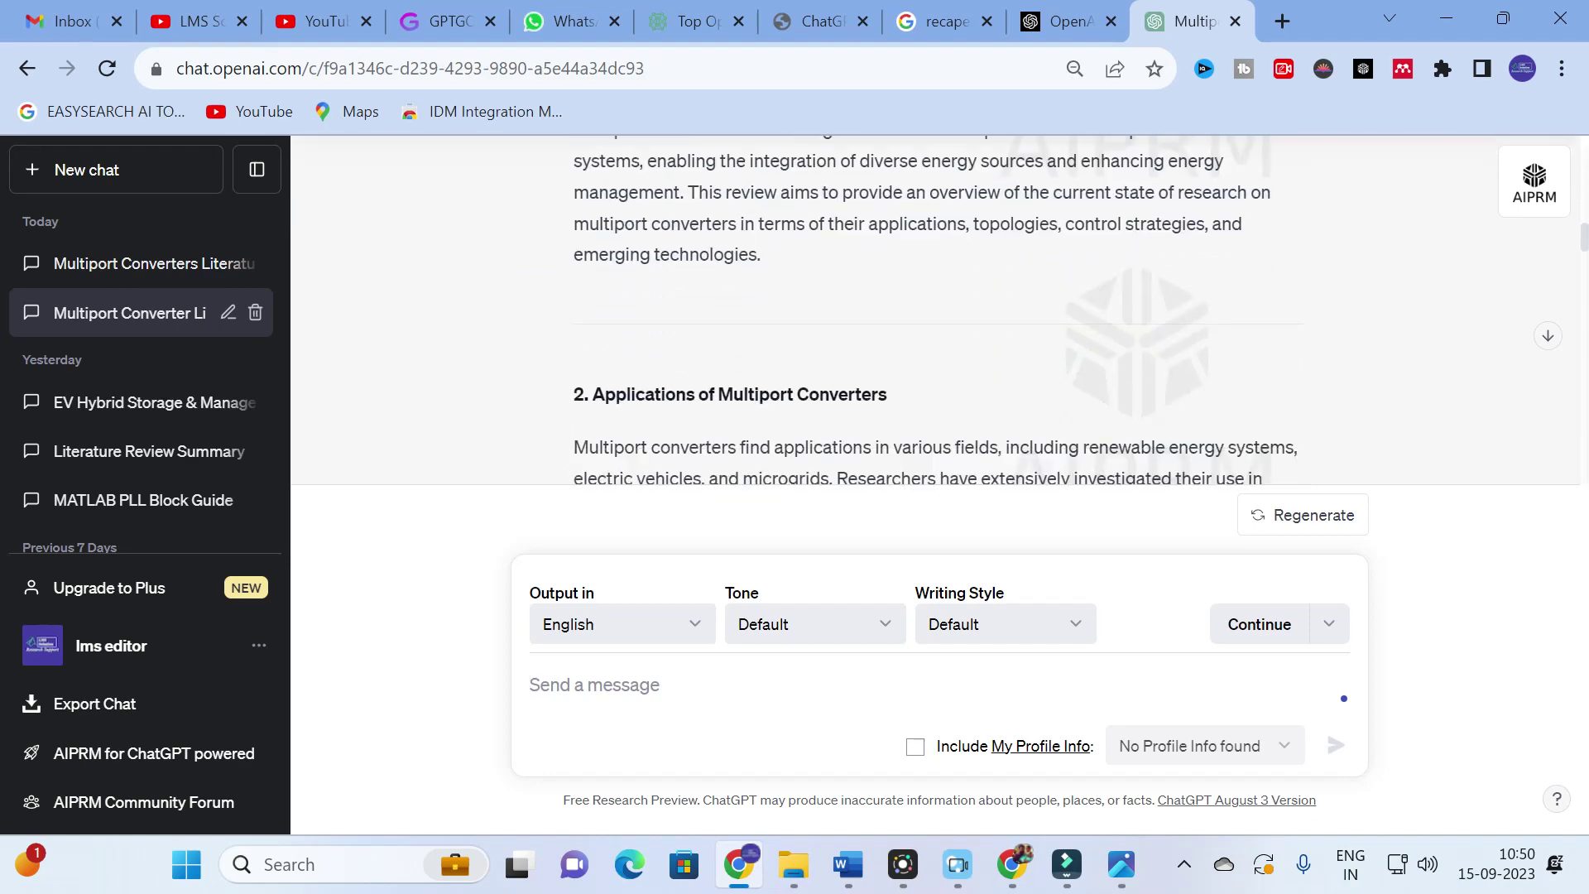
scroll(751, 306, down, 4)
scroll(750, 306, up, 1)
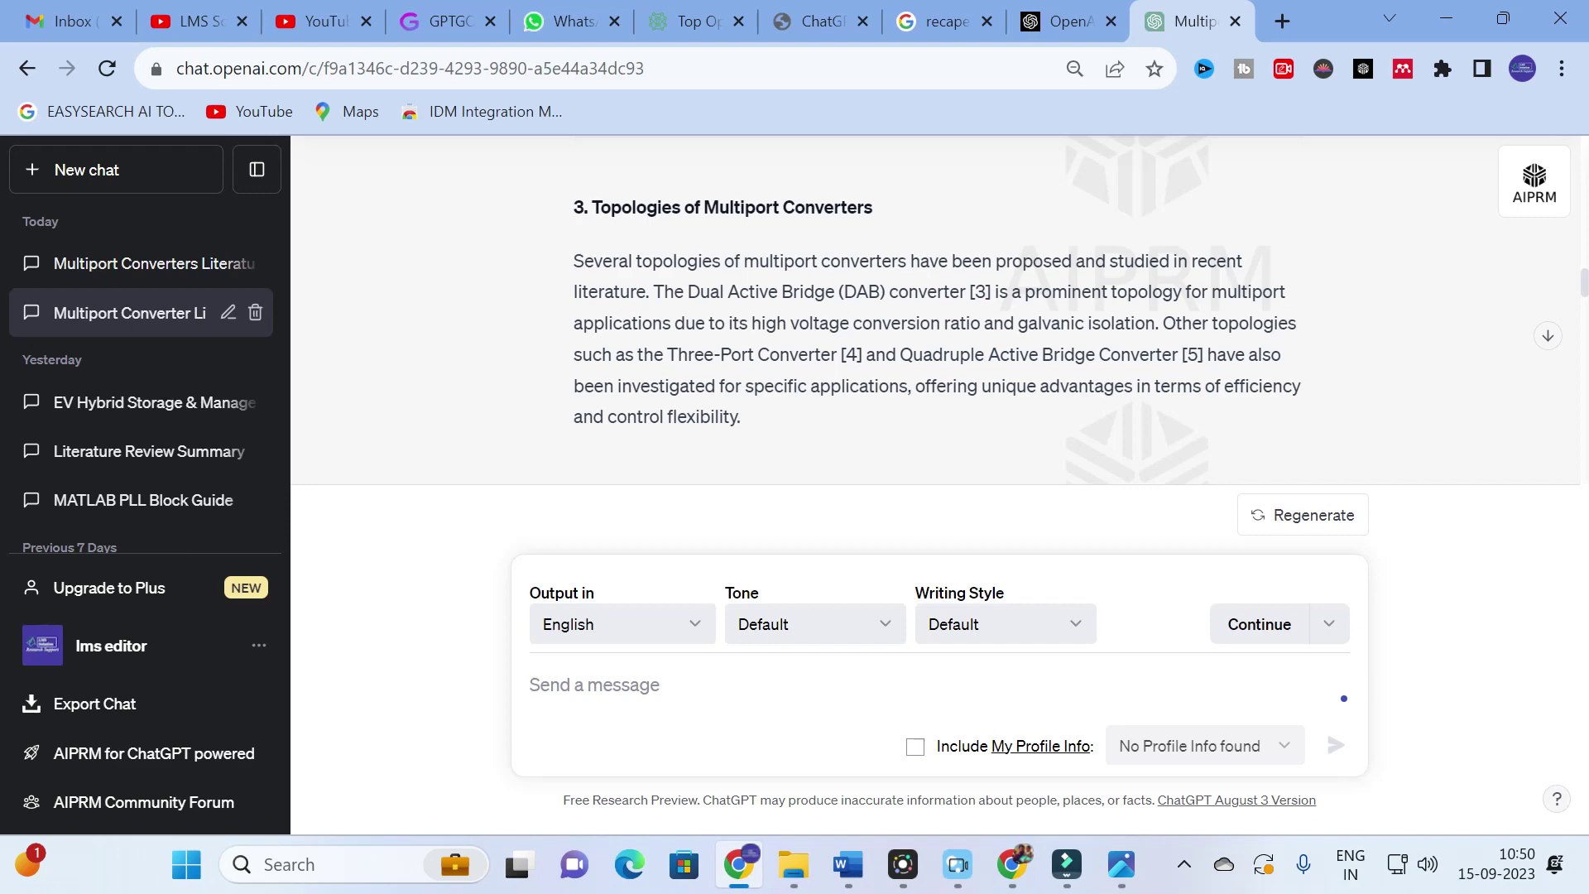
scroll(766, 330, up, 6)
scroll(766, 330, down, 1)
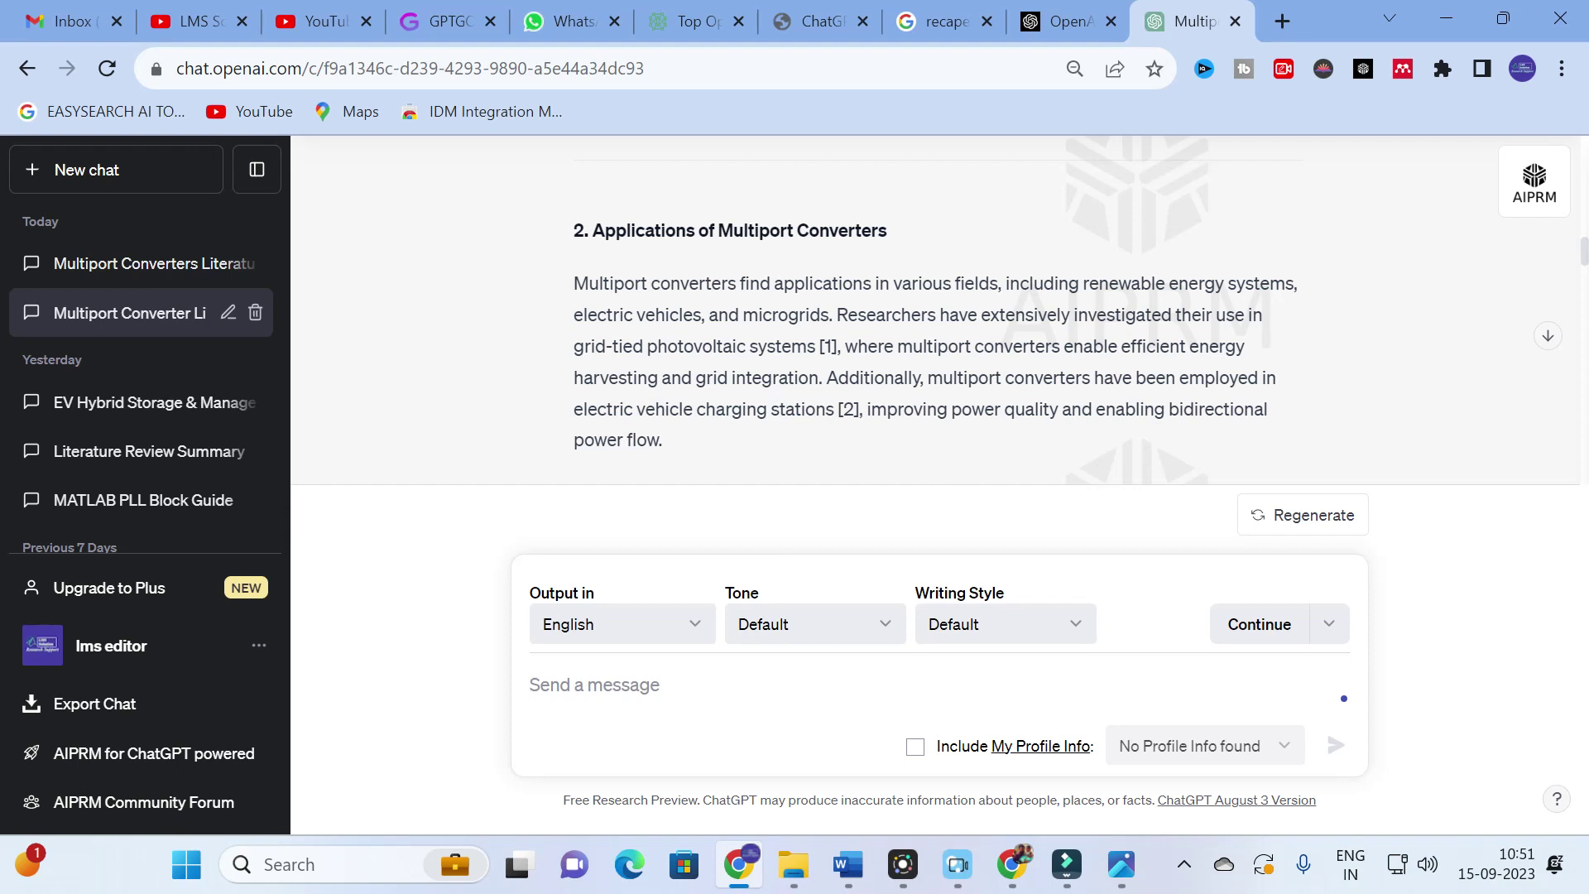
Highlight the opening passage of the Applications of Multiport Converters section up to citation [1], and clear the highlight
click(840, 346)
drag(574, 283, 840, 346)
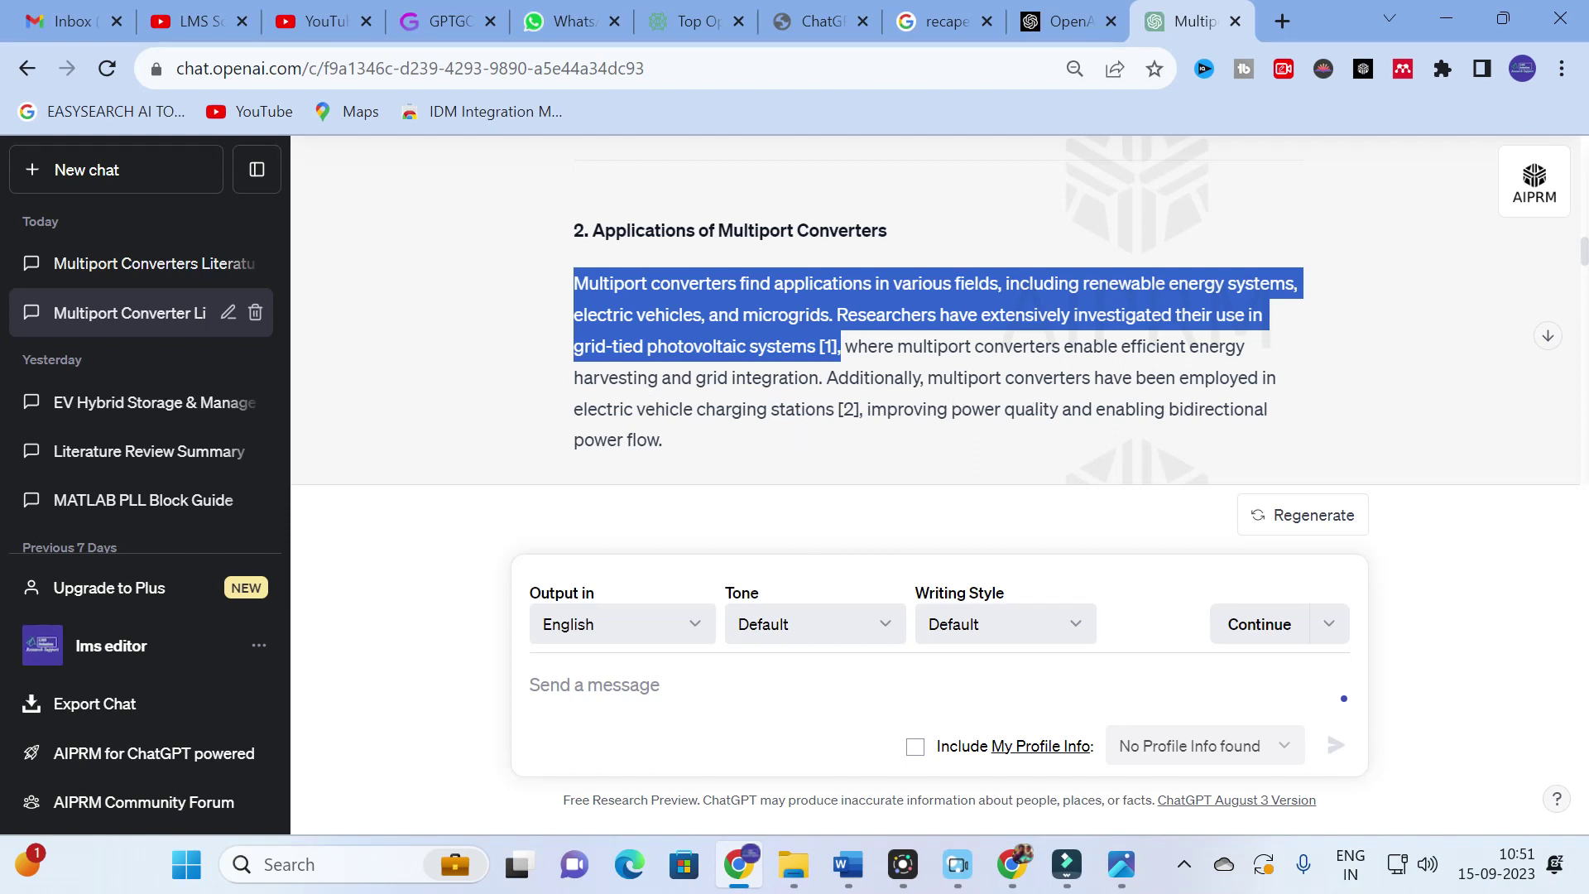
click(860, 414)
Read the review's topologies, control strategies, emerging technologies and conclusion sections, examining their numbered citations
scroll(853, 409, down, 3)
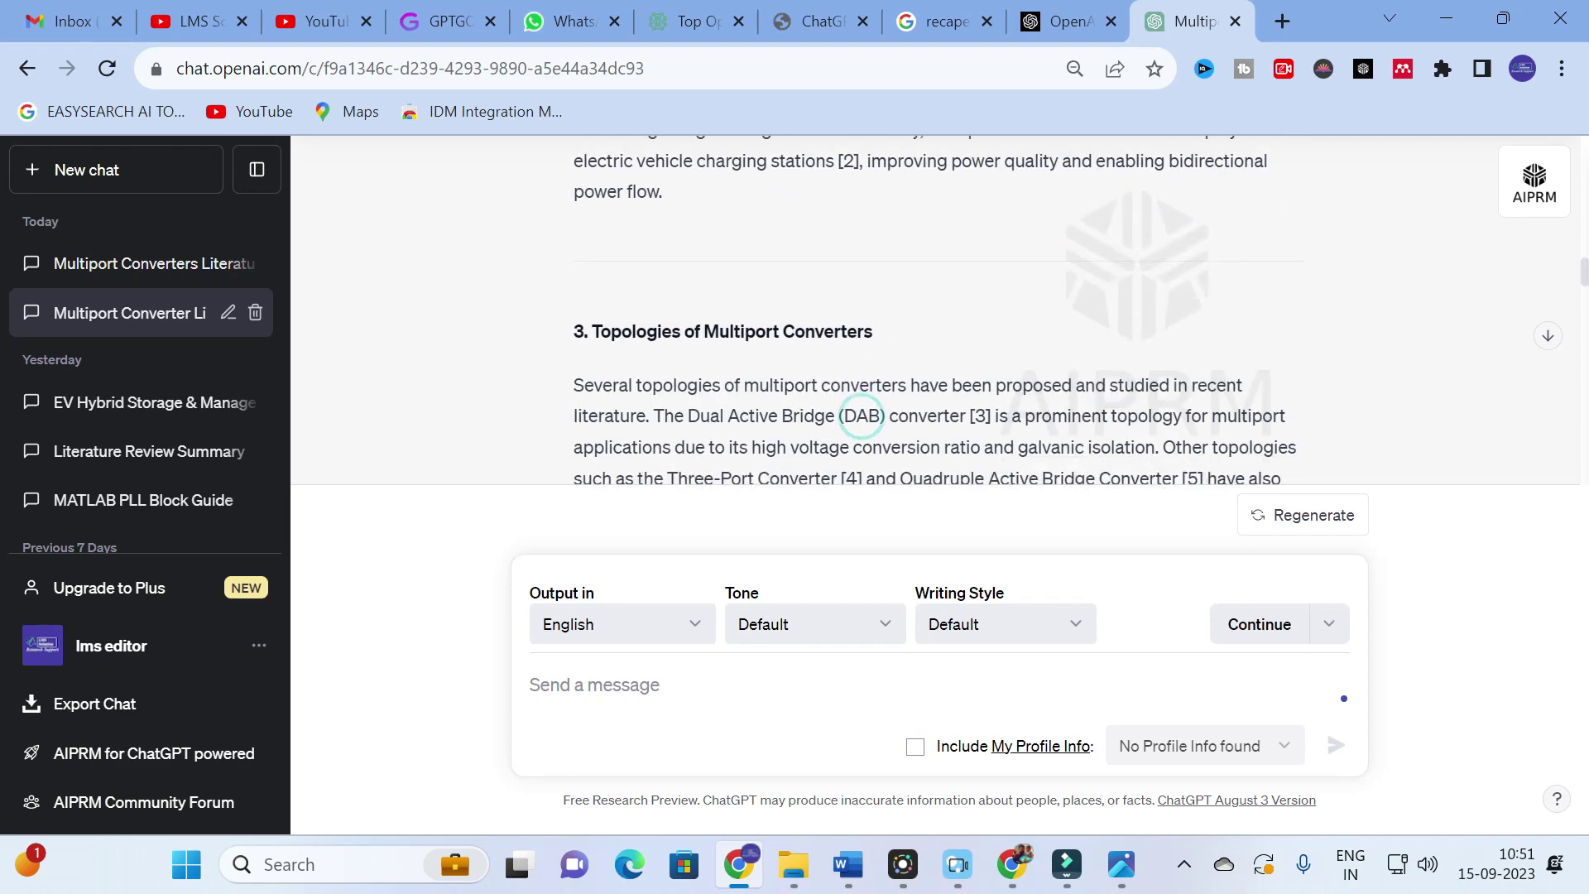
scroll(837, 399, down, 2)
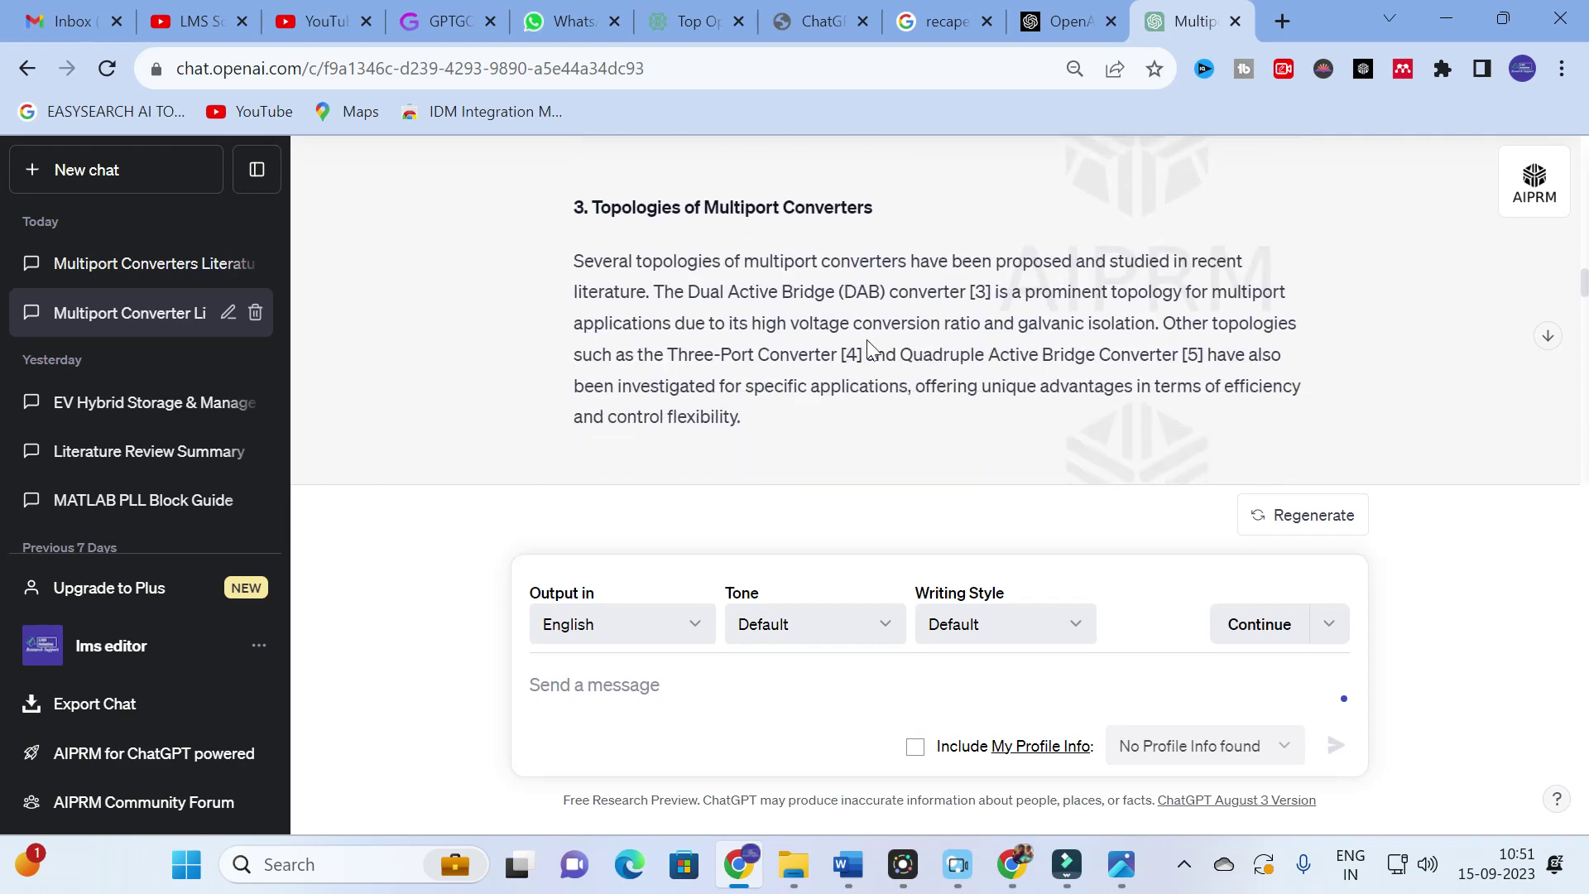
scroll(783, 320, down, 3)
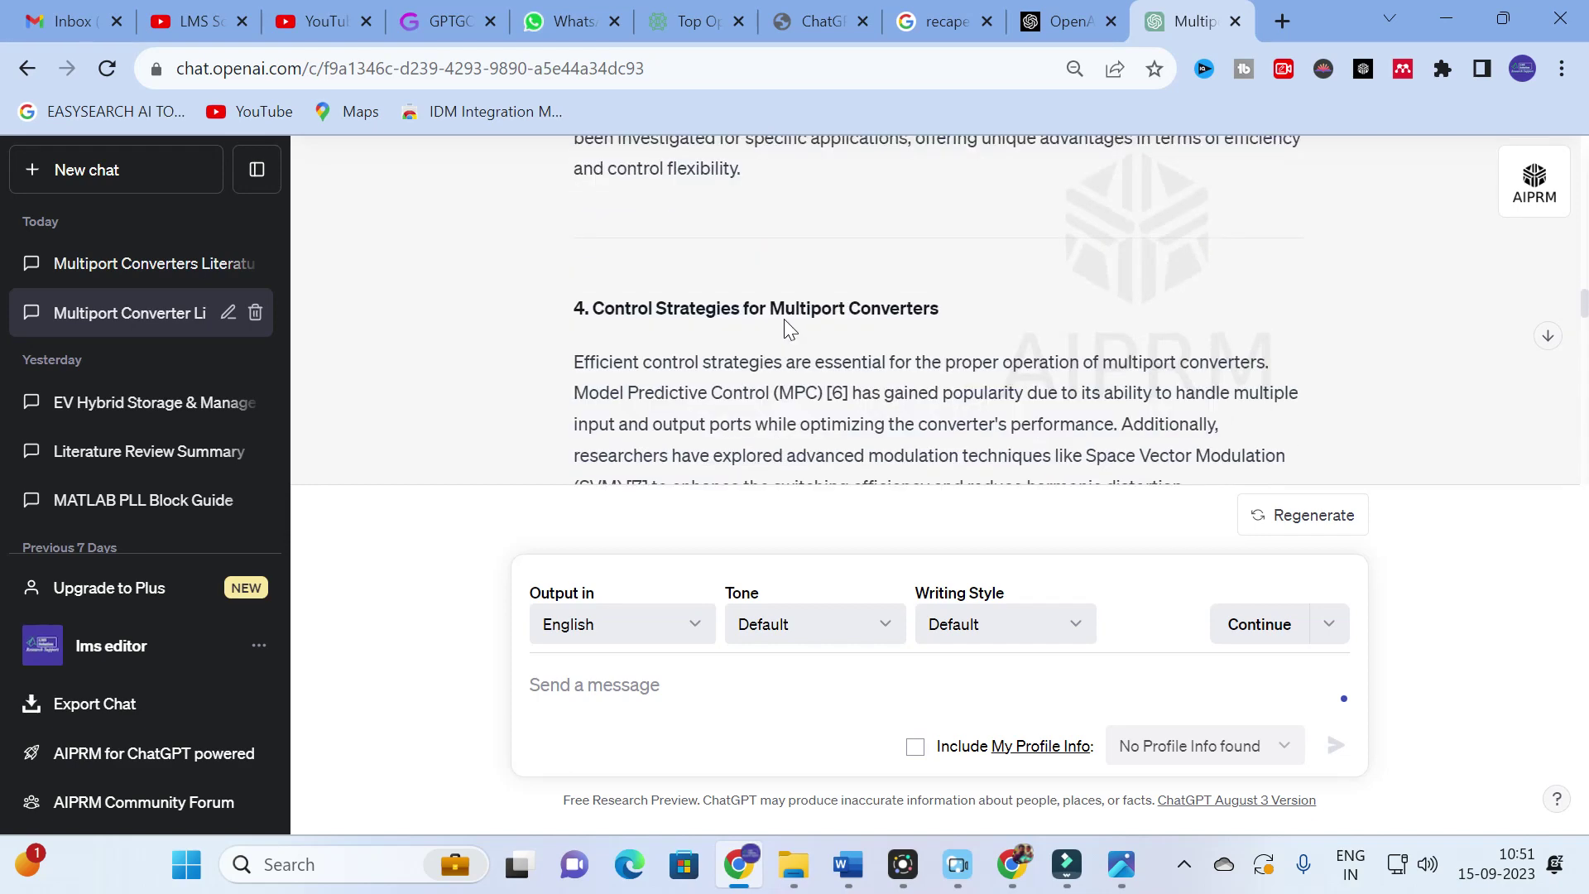
scroll(638, 316, down, 6)
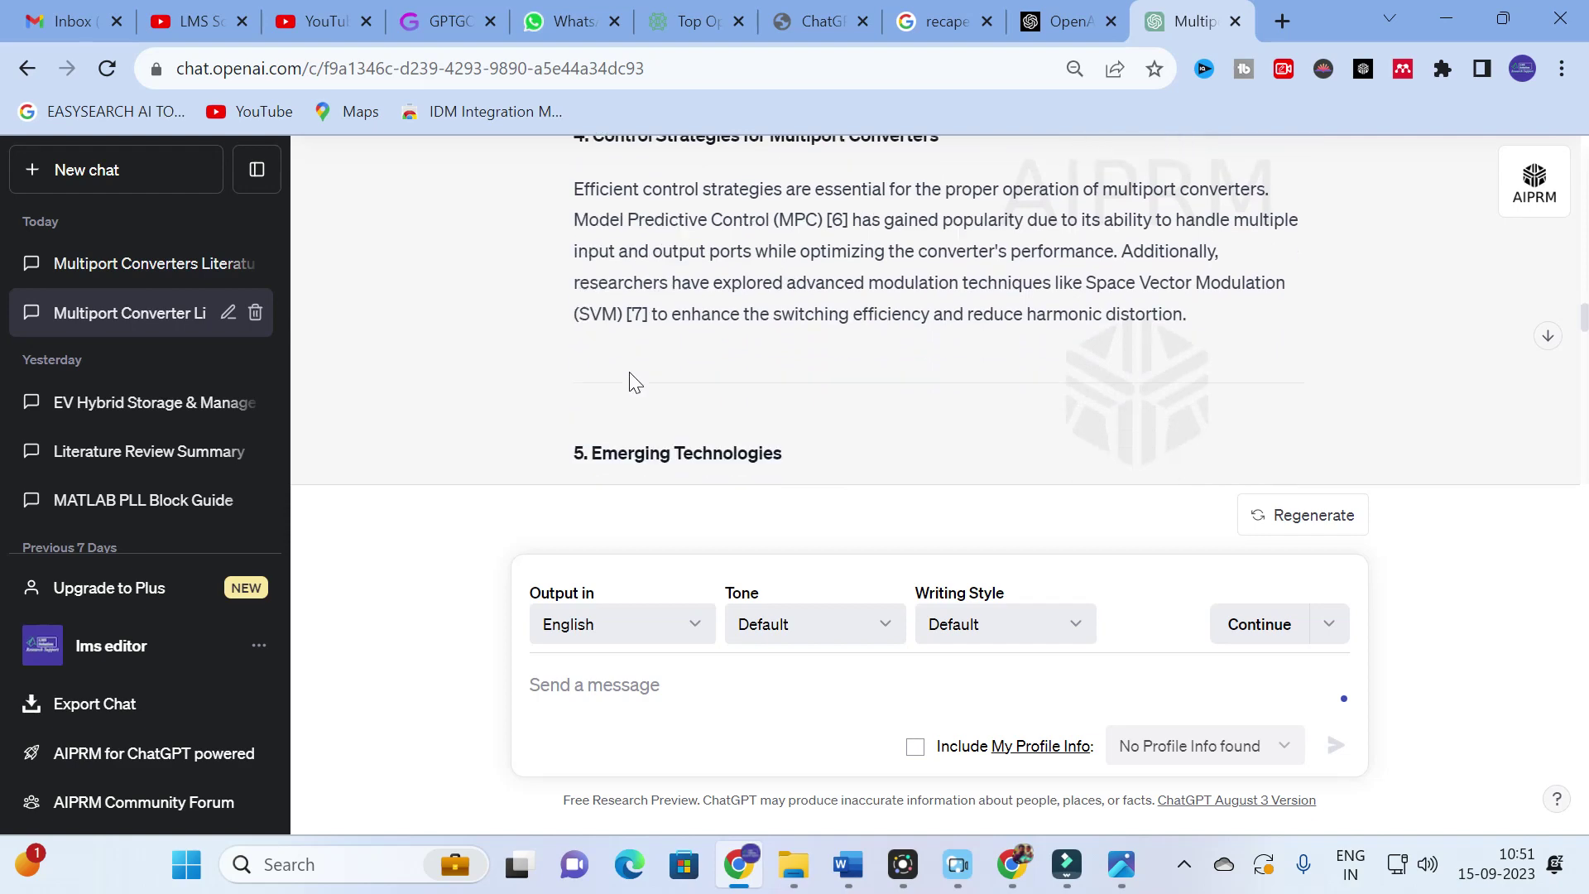
scroll(648, 306, up, 1)
scroll(1143, 266, up, 1)
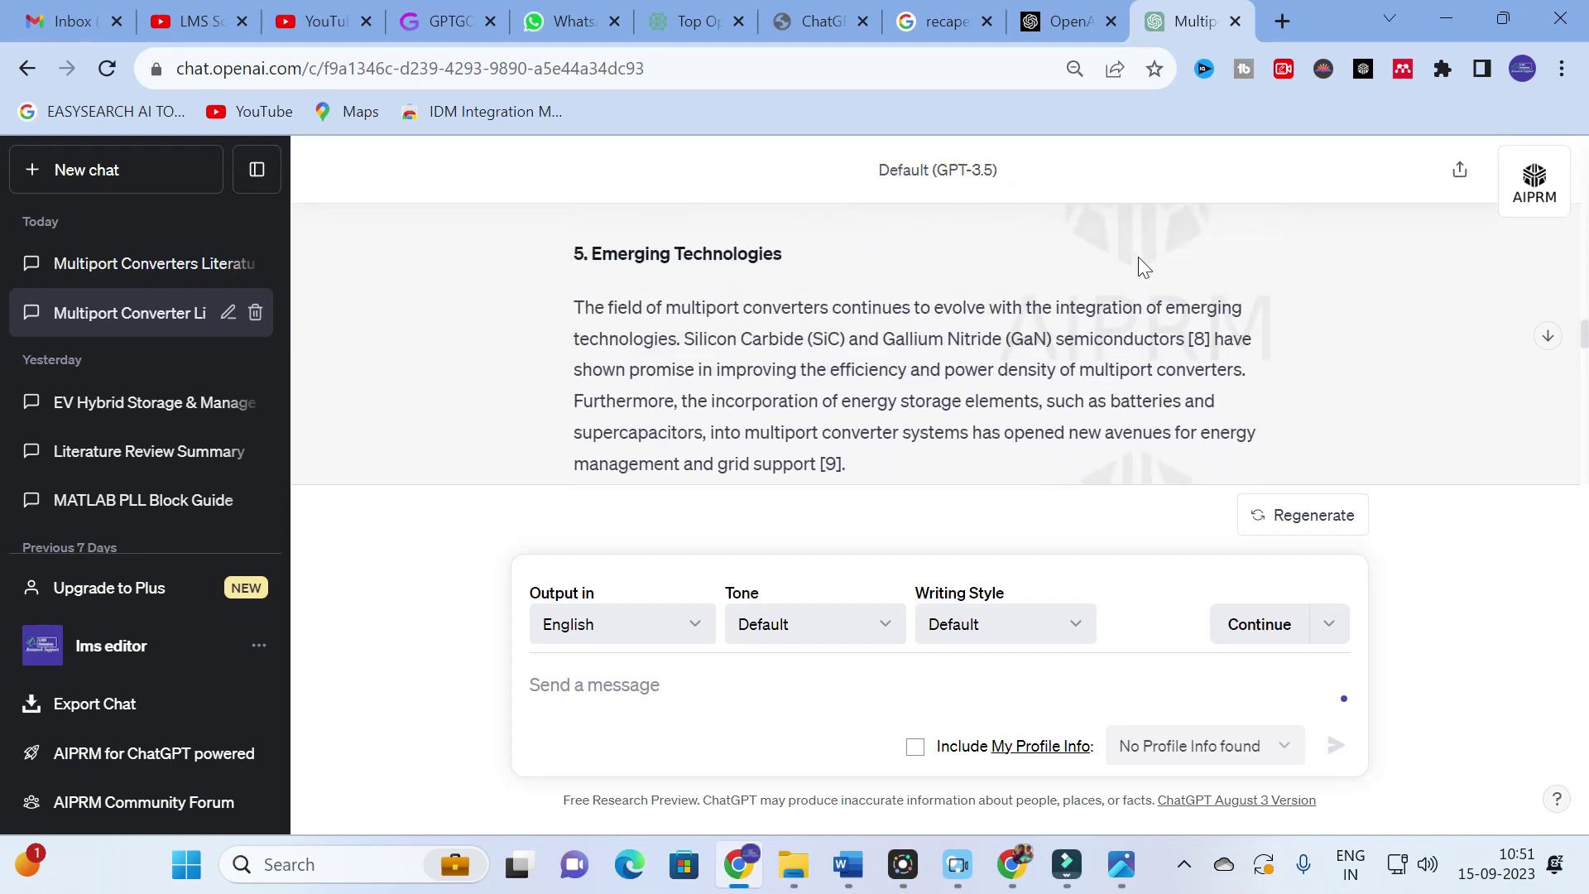
scroll(976, 382, down, 5)
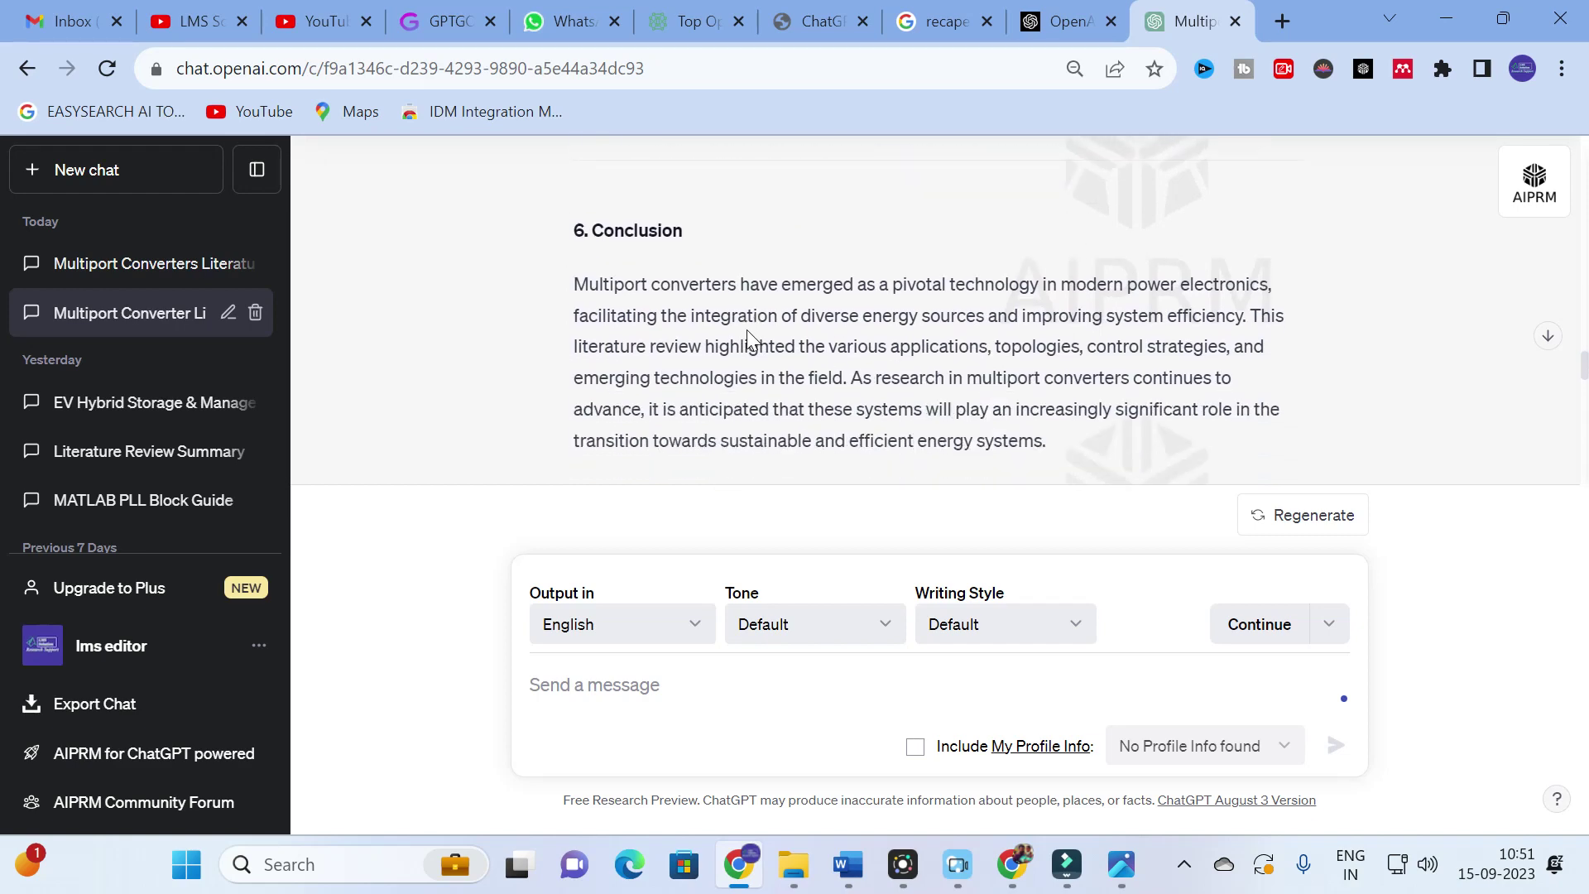
Highlight reference [1] in the References section, examine the remaining references, and return to the review's introduction
scroll(758, 305, down, 3)
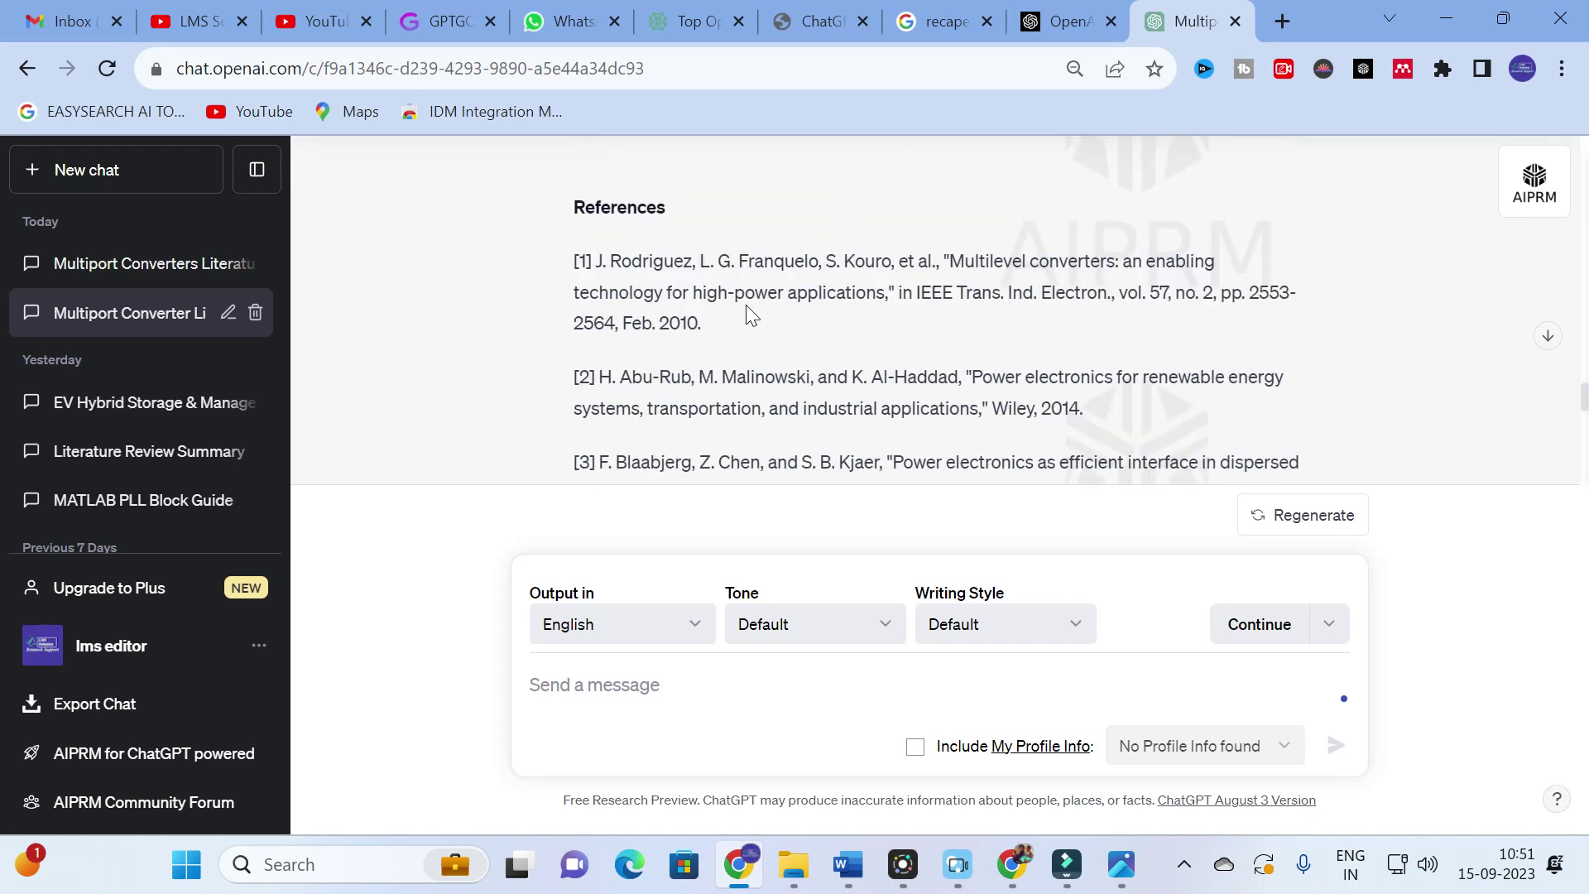
drag(594, 260, 717, 327)
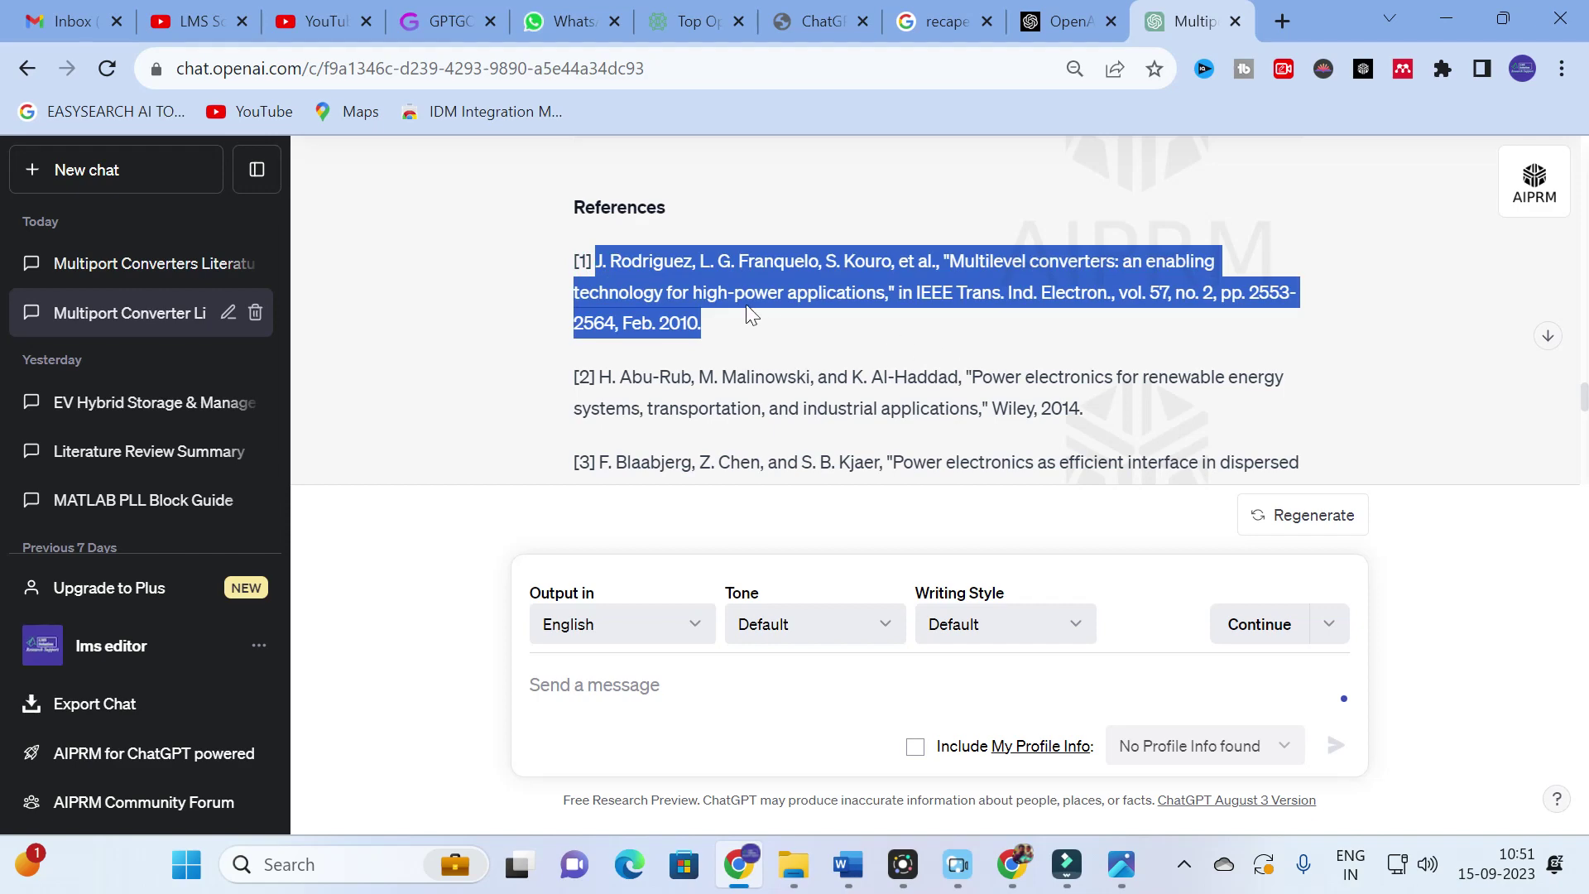
scroll(693, 310, down, 2)
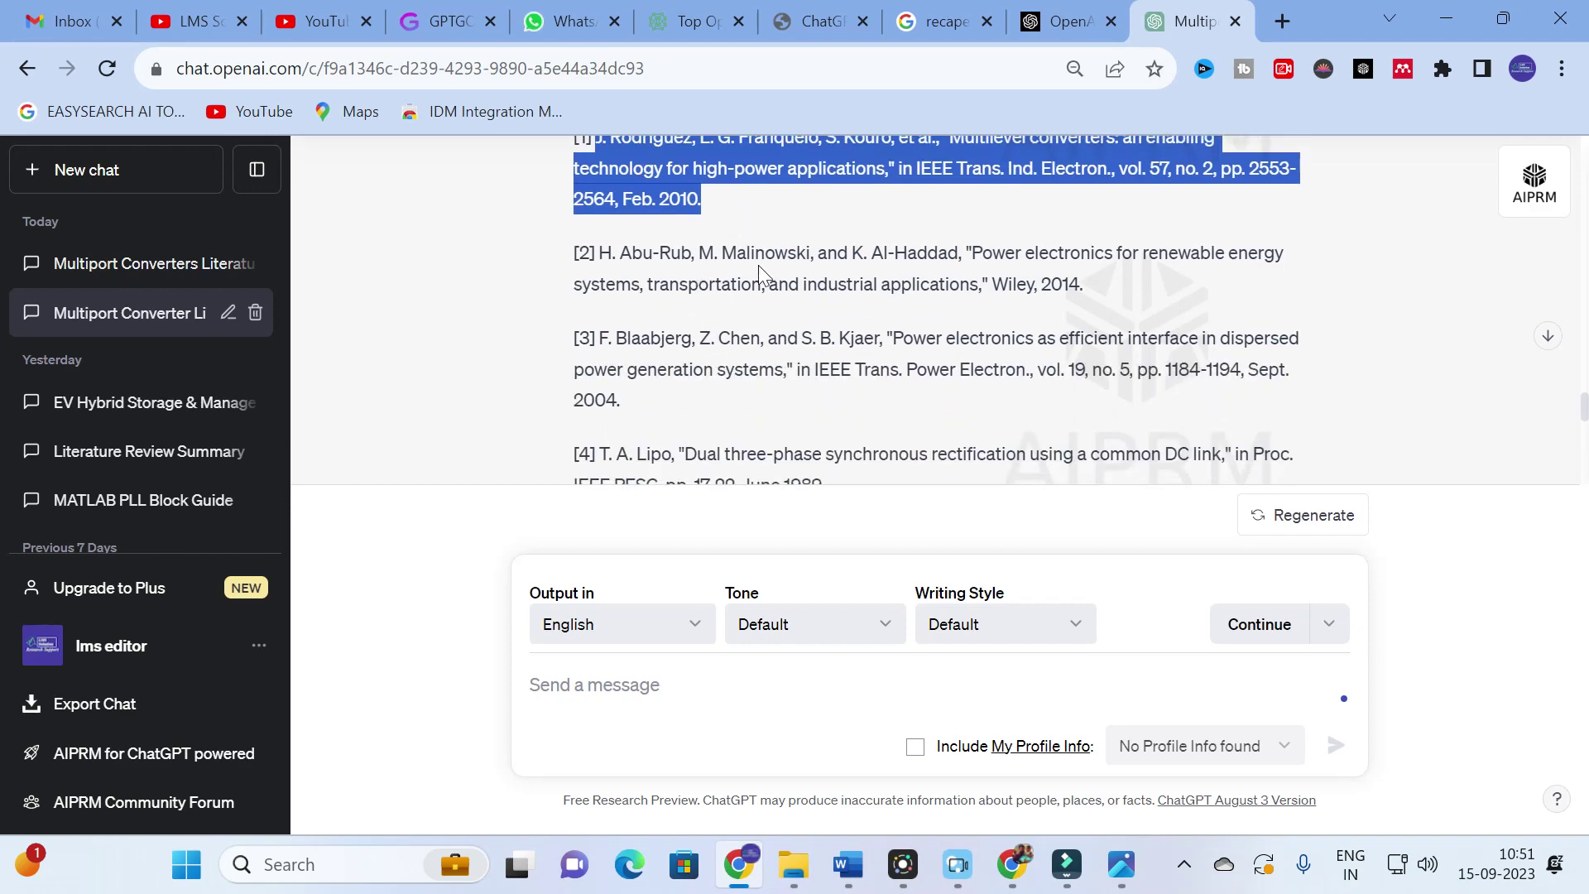
scroll(775, 265, down, 10)
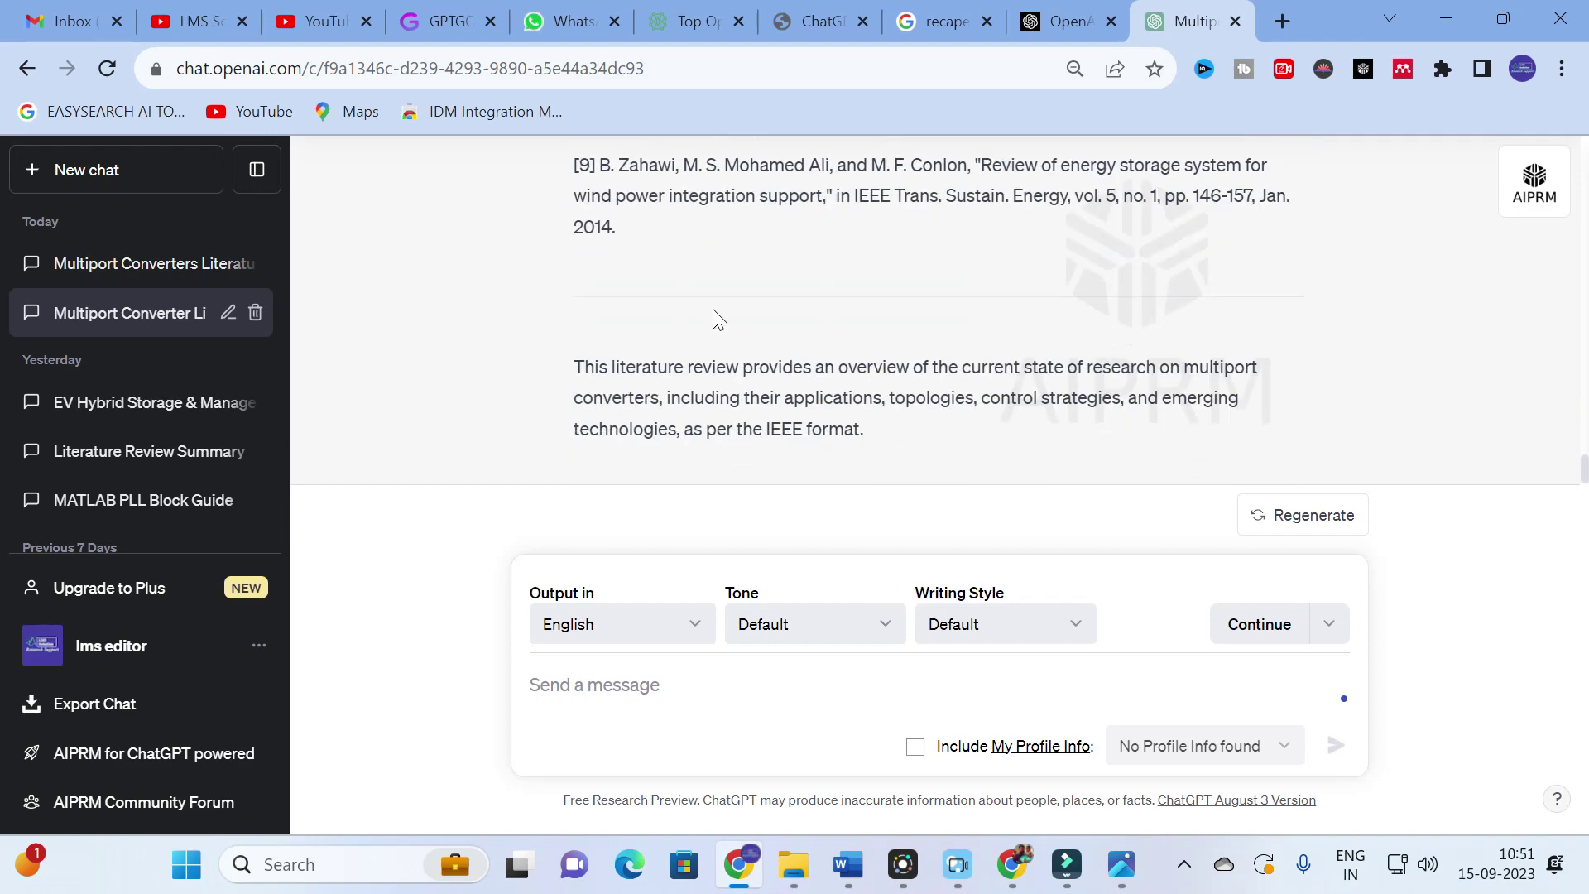
scroll(712, 329, up, 15)
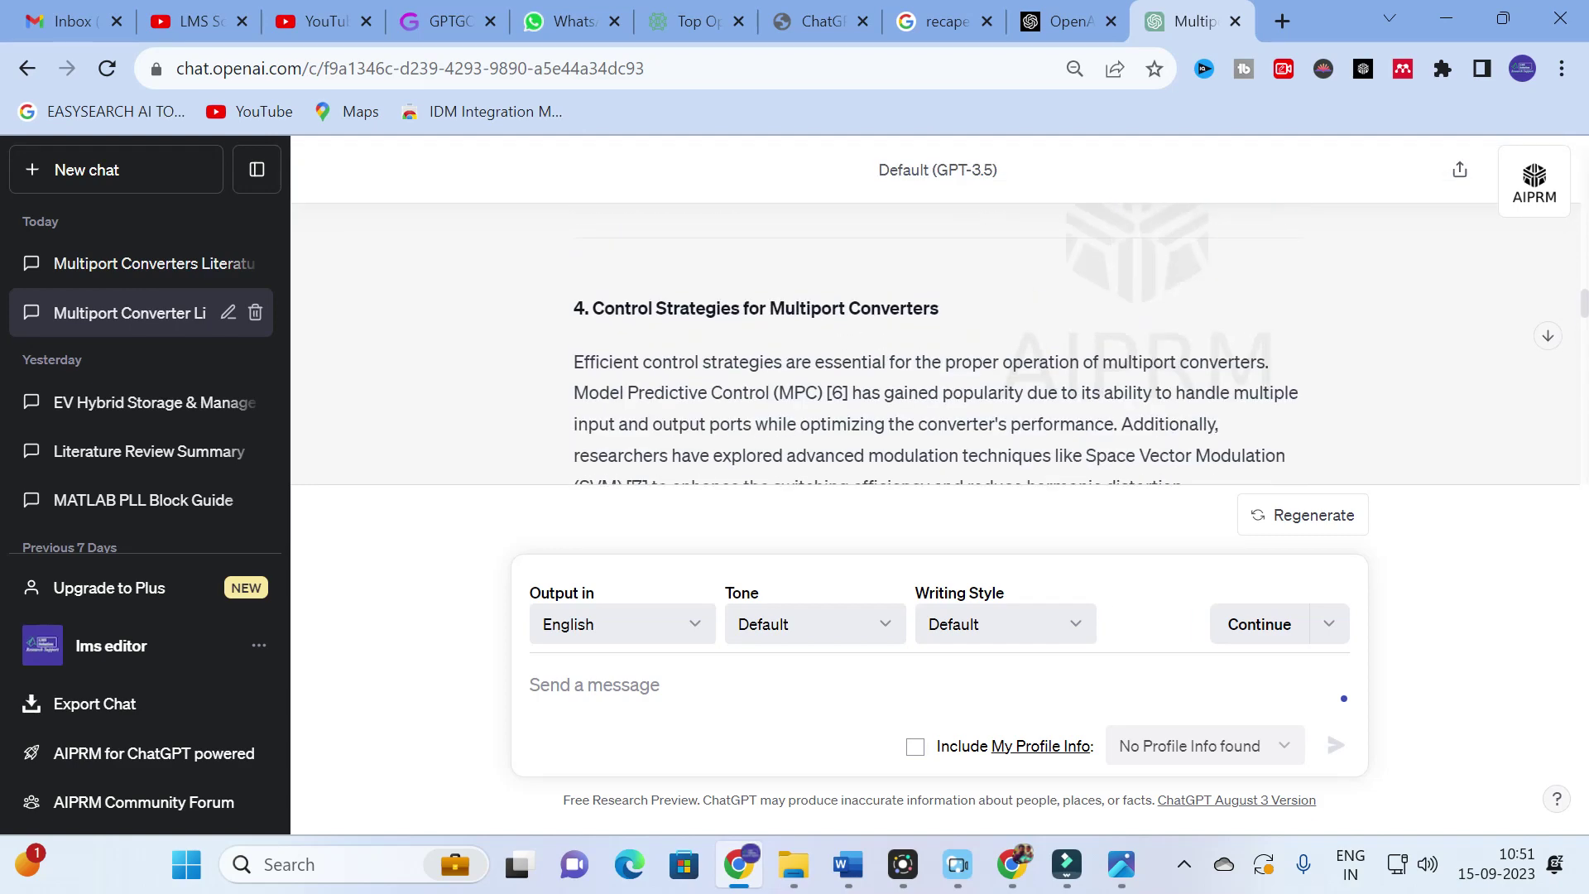
scroll(745, 337, up, 6)
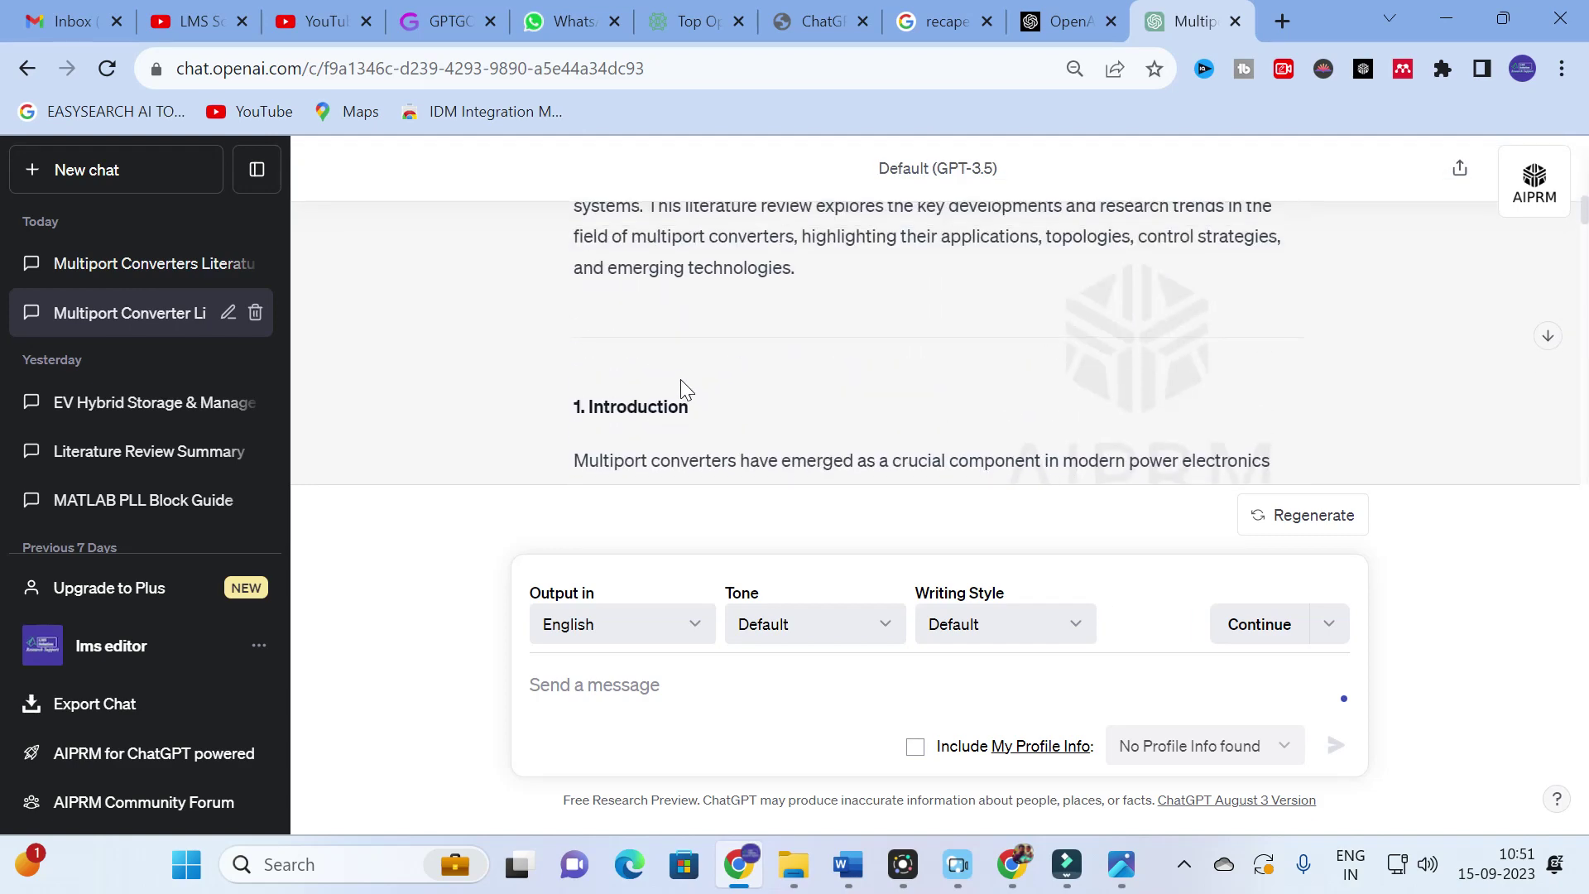
Reread the multiport converter review's title block, introduction and Applications of Multiport Converters section
scroll(681, 379, down, 3)
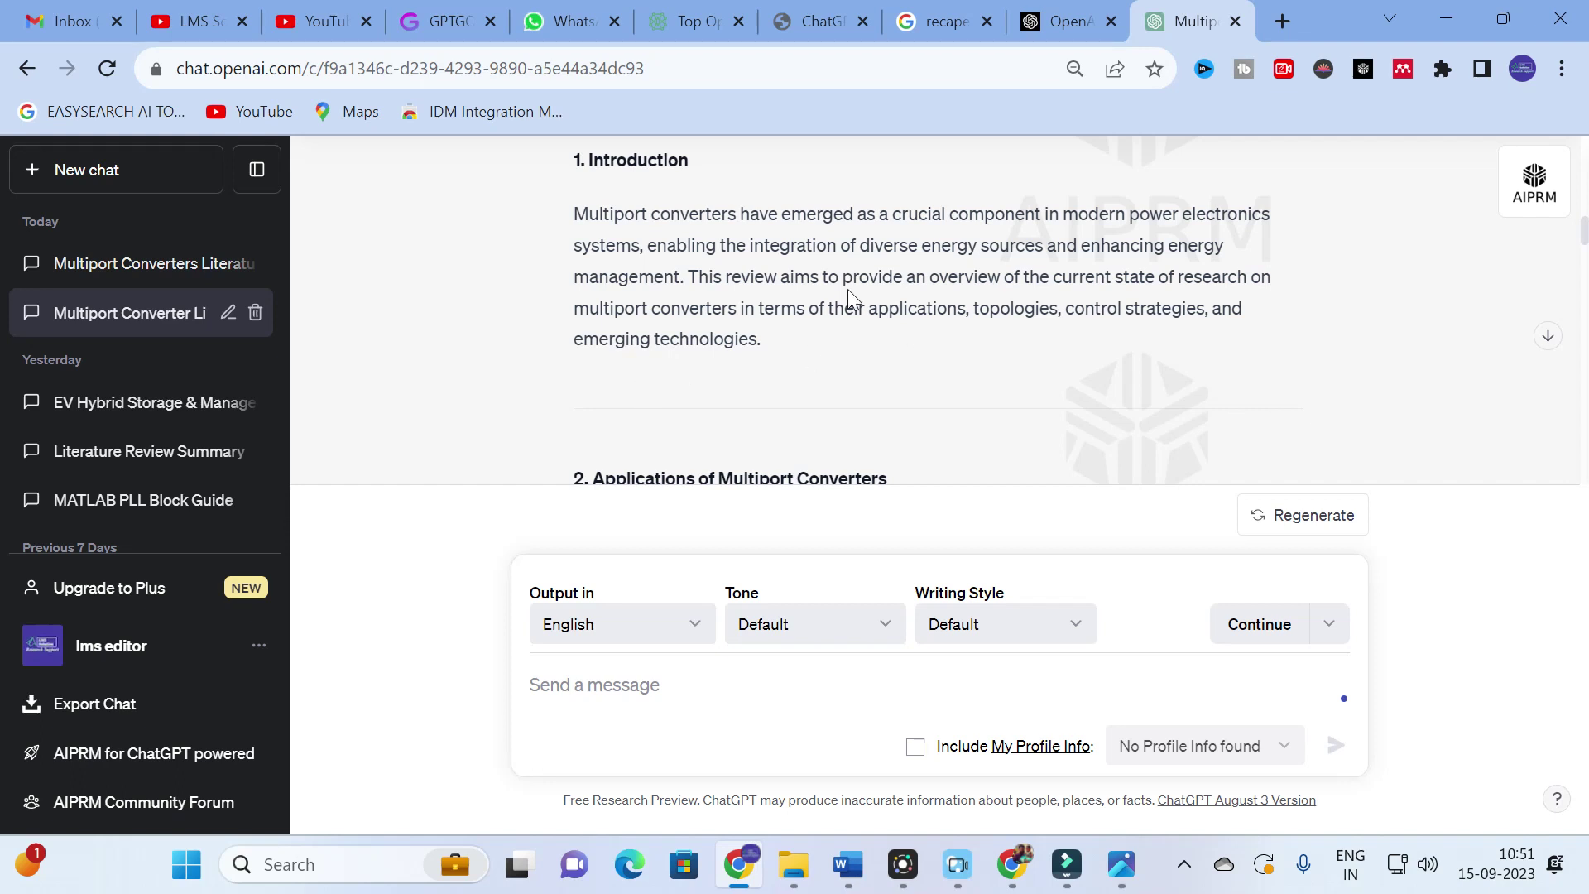
scroll(787, 303, up, 3)
scroll(787, 303, up, 7)
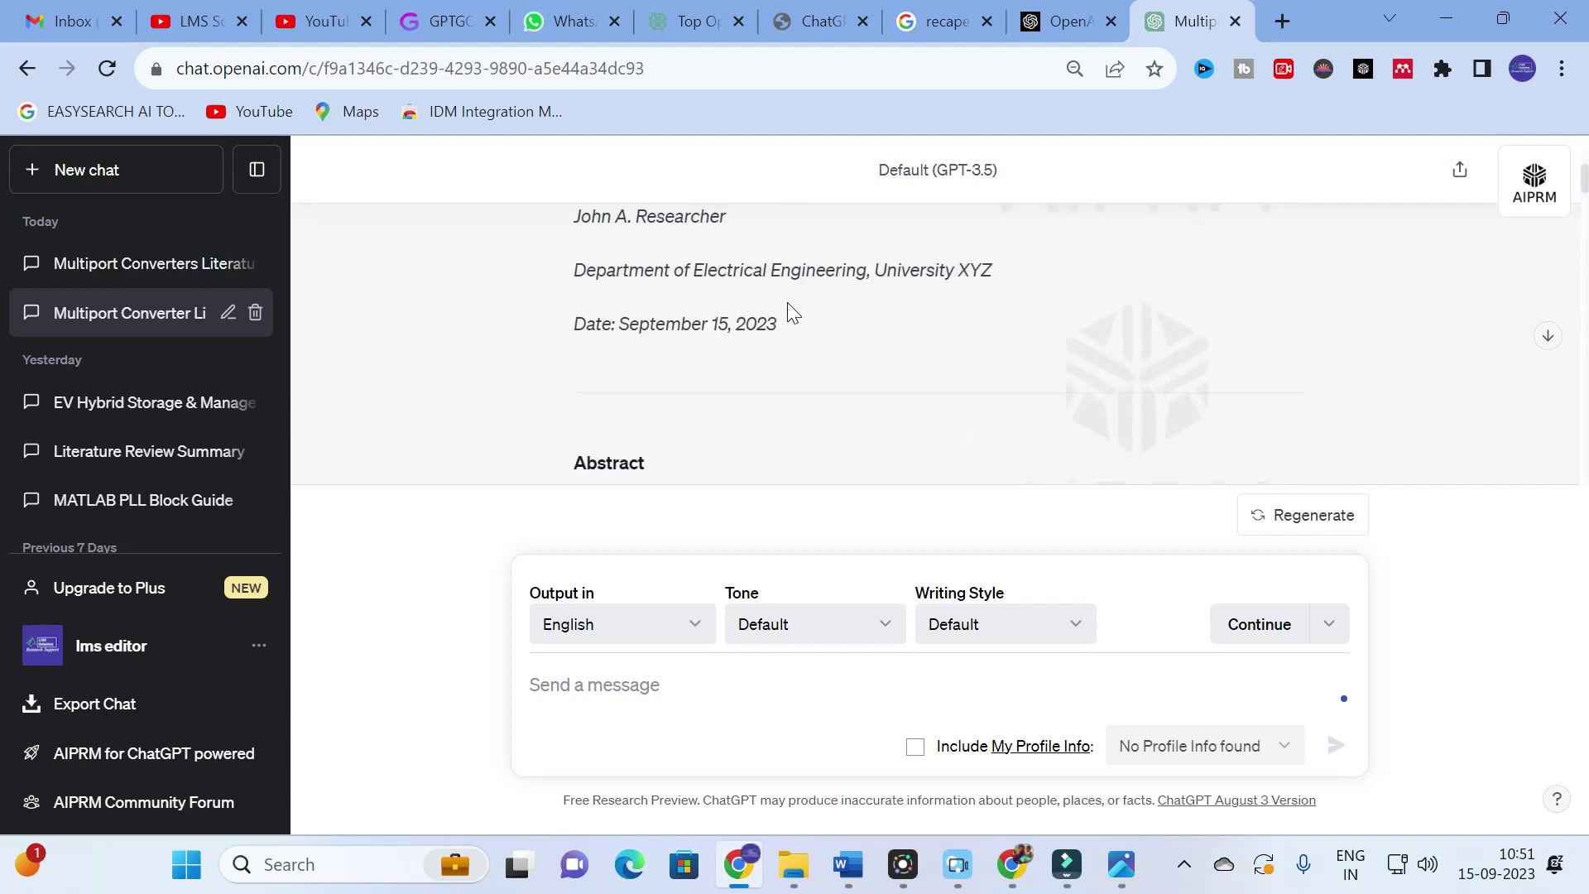
scroll(685, 342, down, 1)
scroll(685, 342, up, 1)
scroll(680, 315, down, 10)
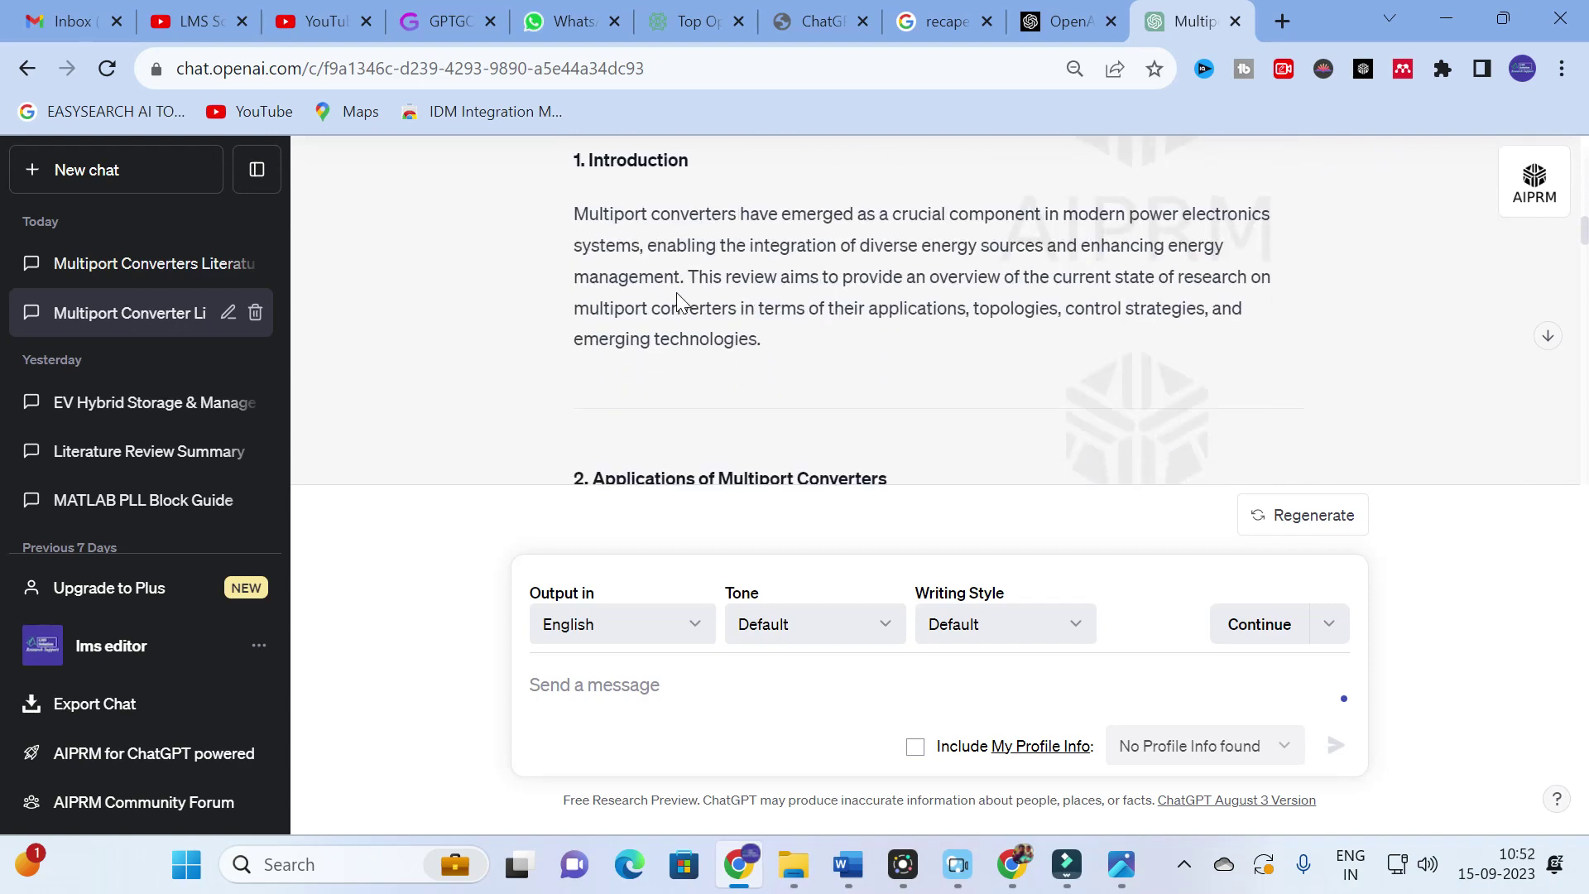
scroll(677, 300, down, 3)
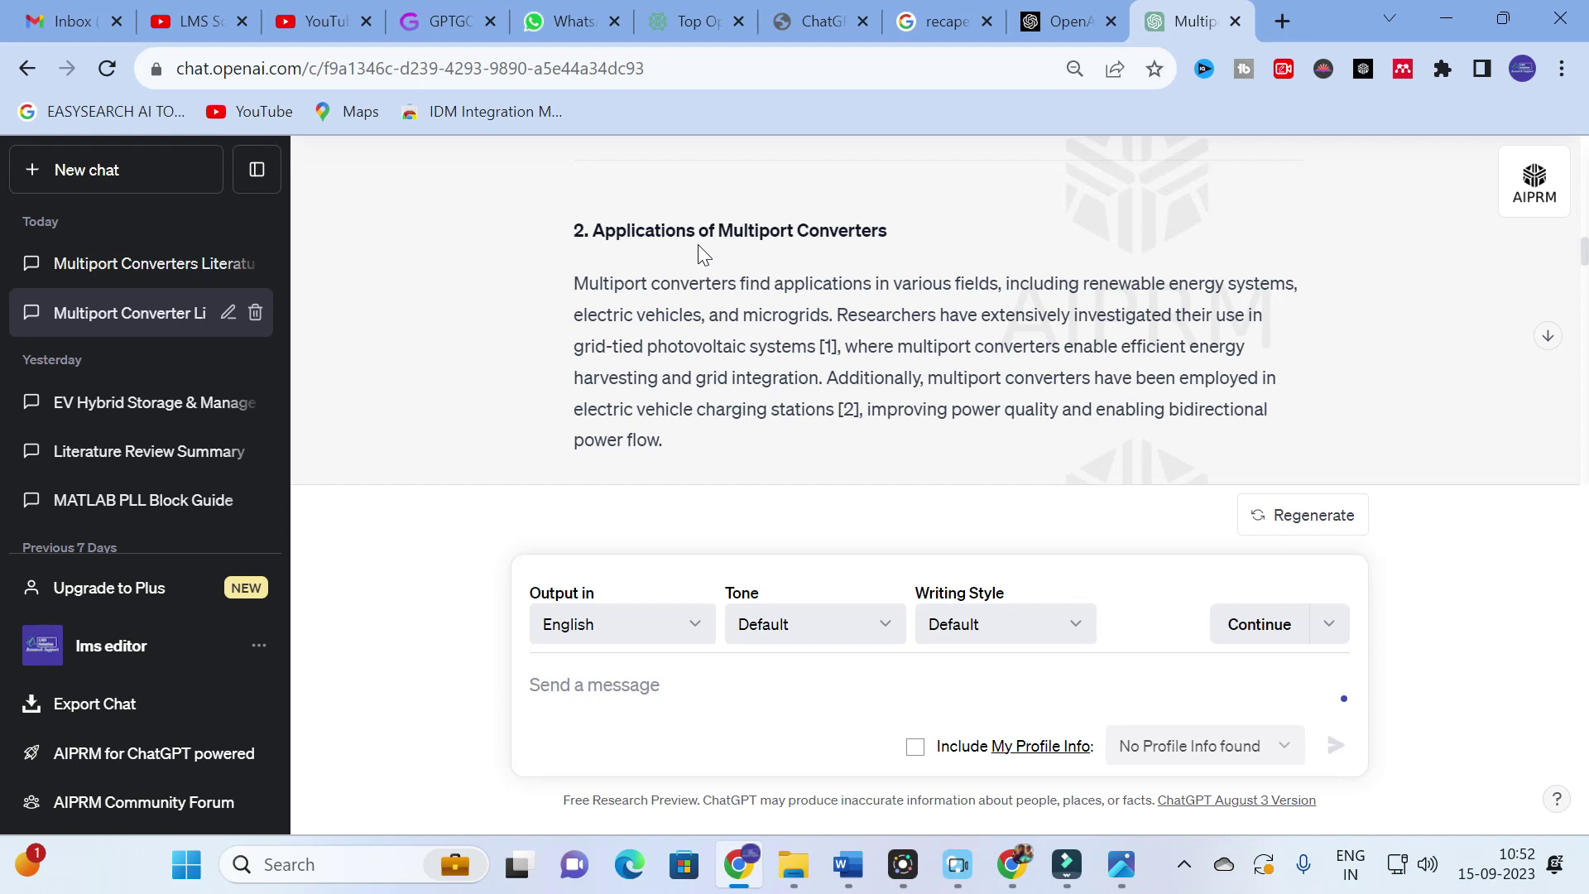
In the ChatGPT Prompt Generator page, consult the cheat sheet's task list and replace the TASK entry with "outline"
click(807, 10)
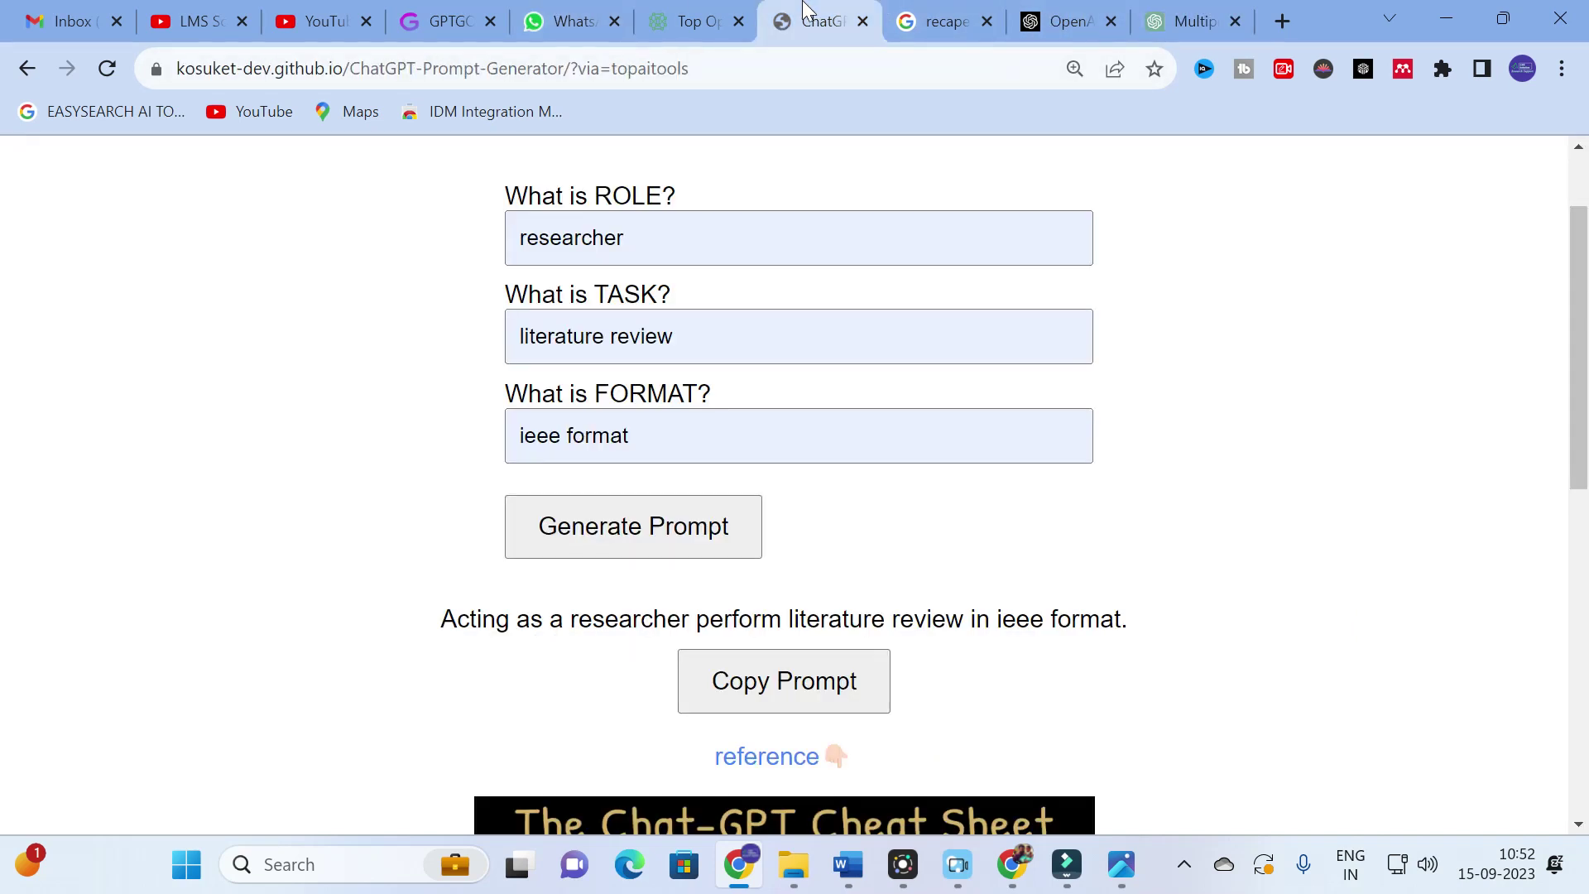
drag(711, 332, 472, 315)
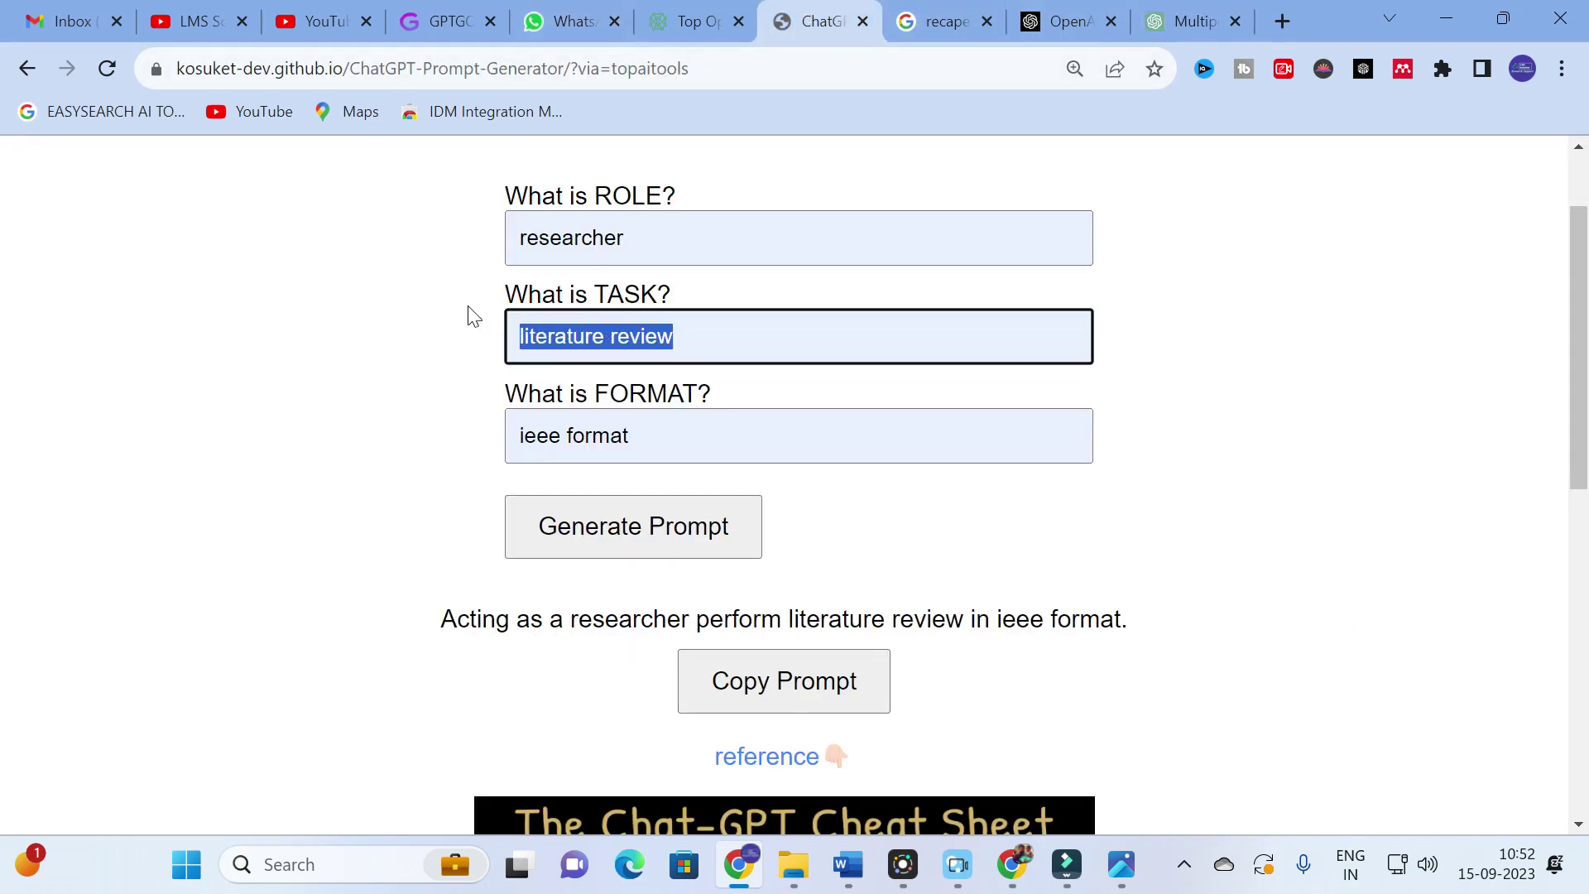
key(BackSpace)
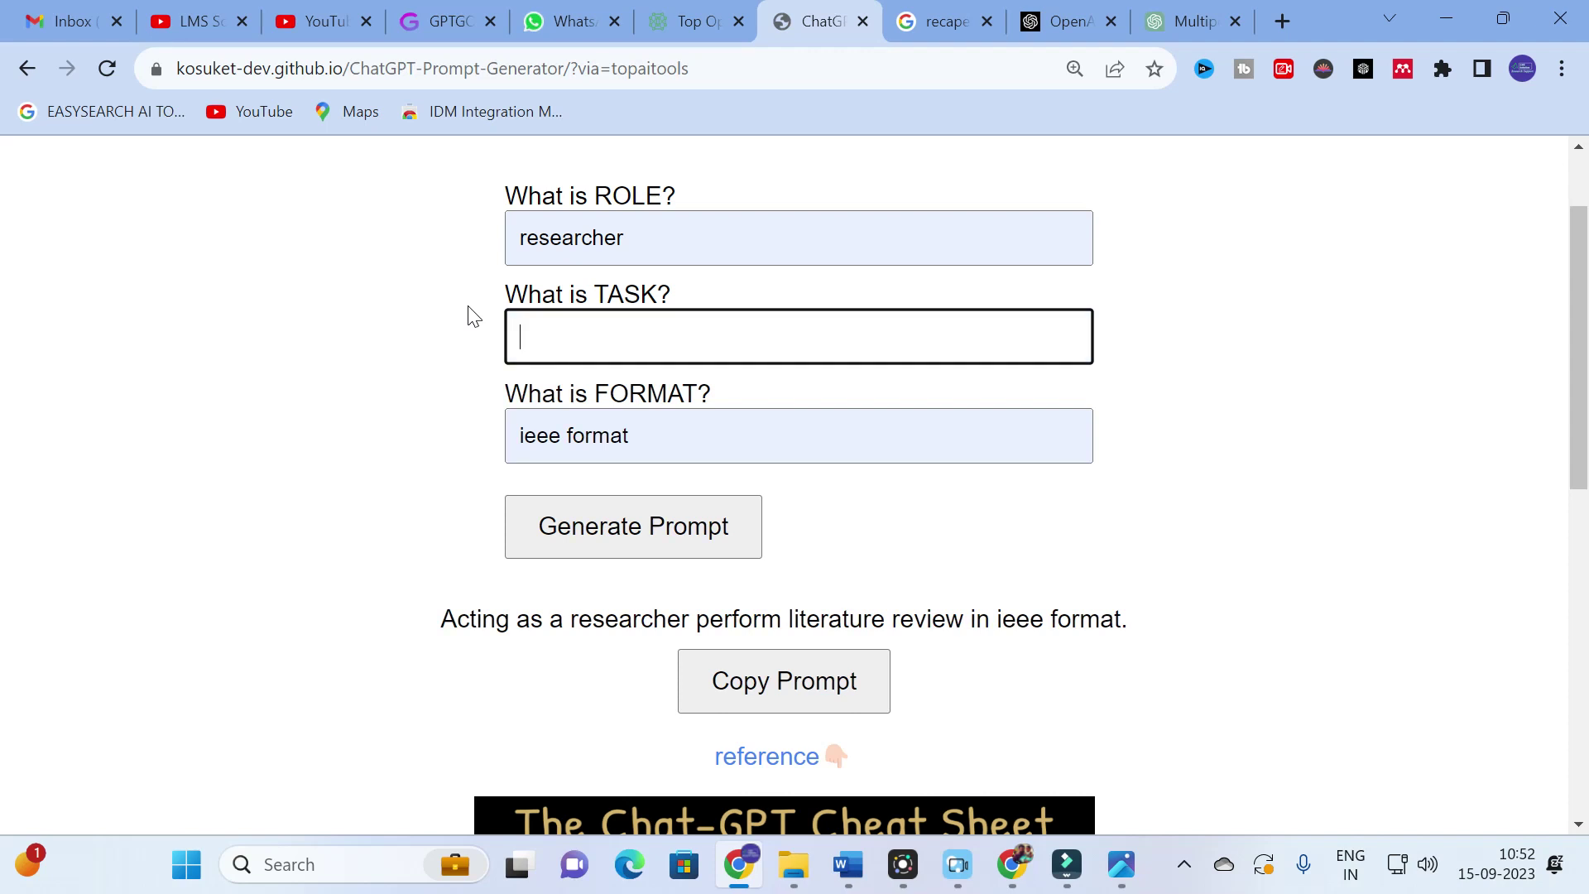
scroll(473, 315, down, 8)
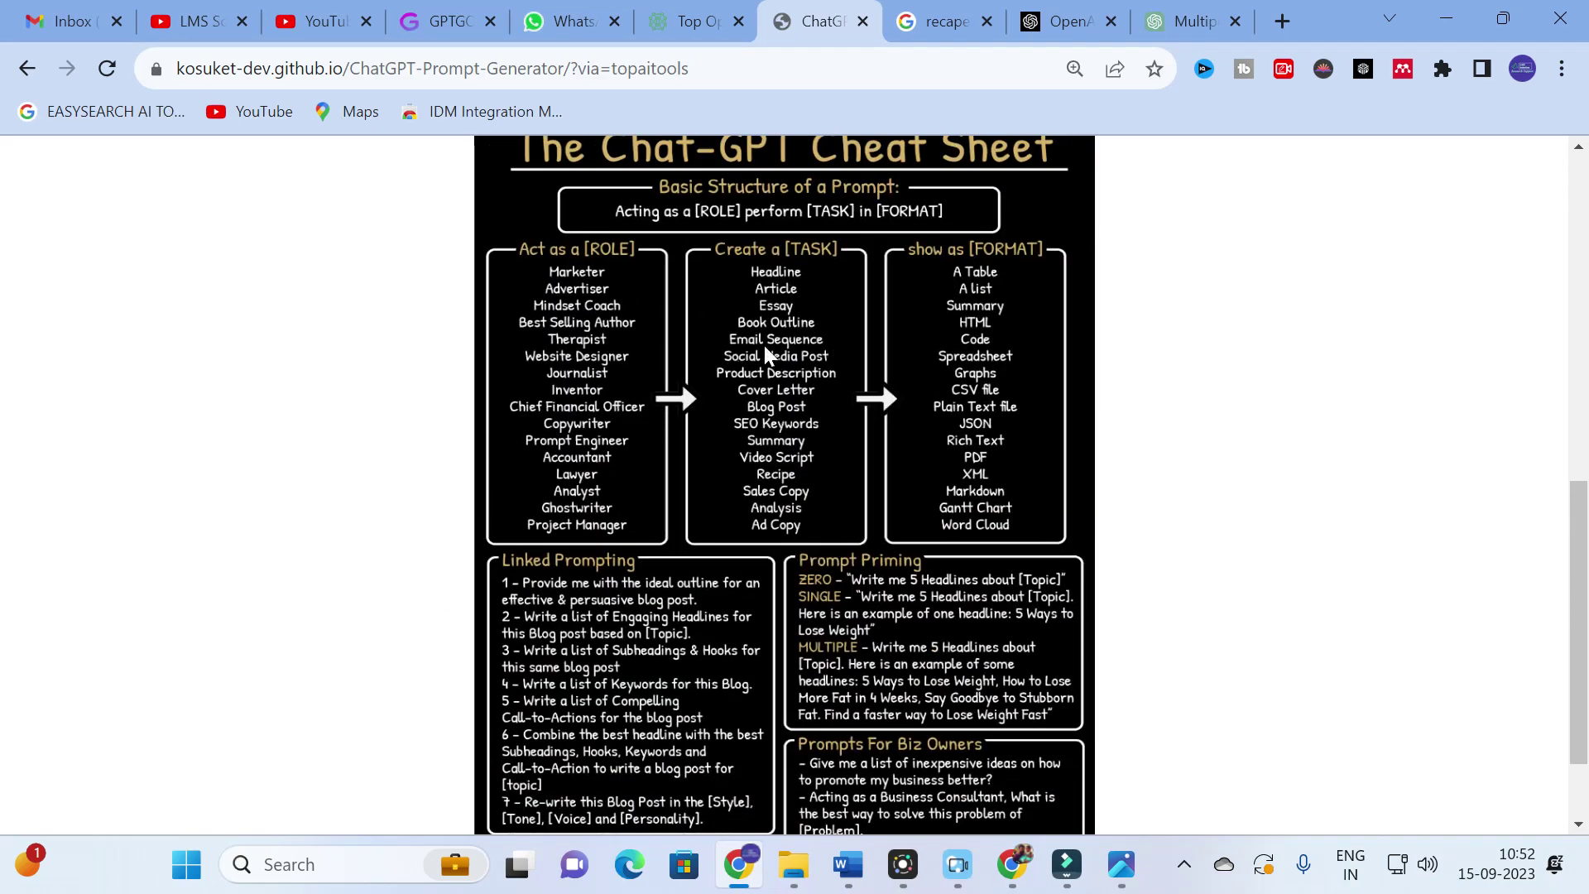
scroll(741, 345, up, 8)
click(539, 397)
key(ctrl+a)
key(BackSpace)
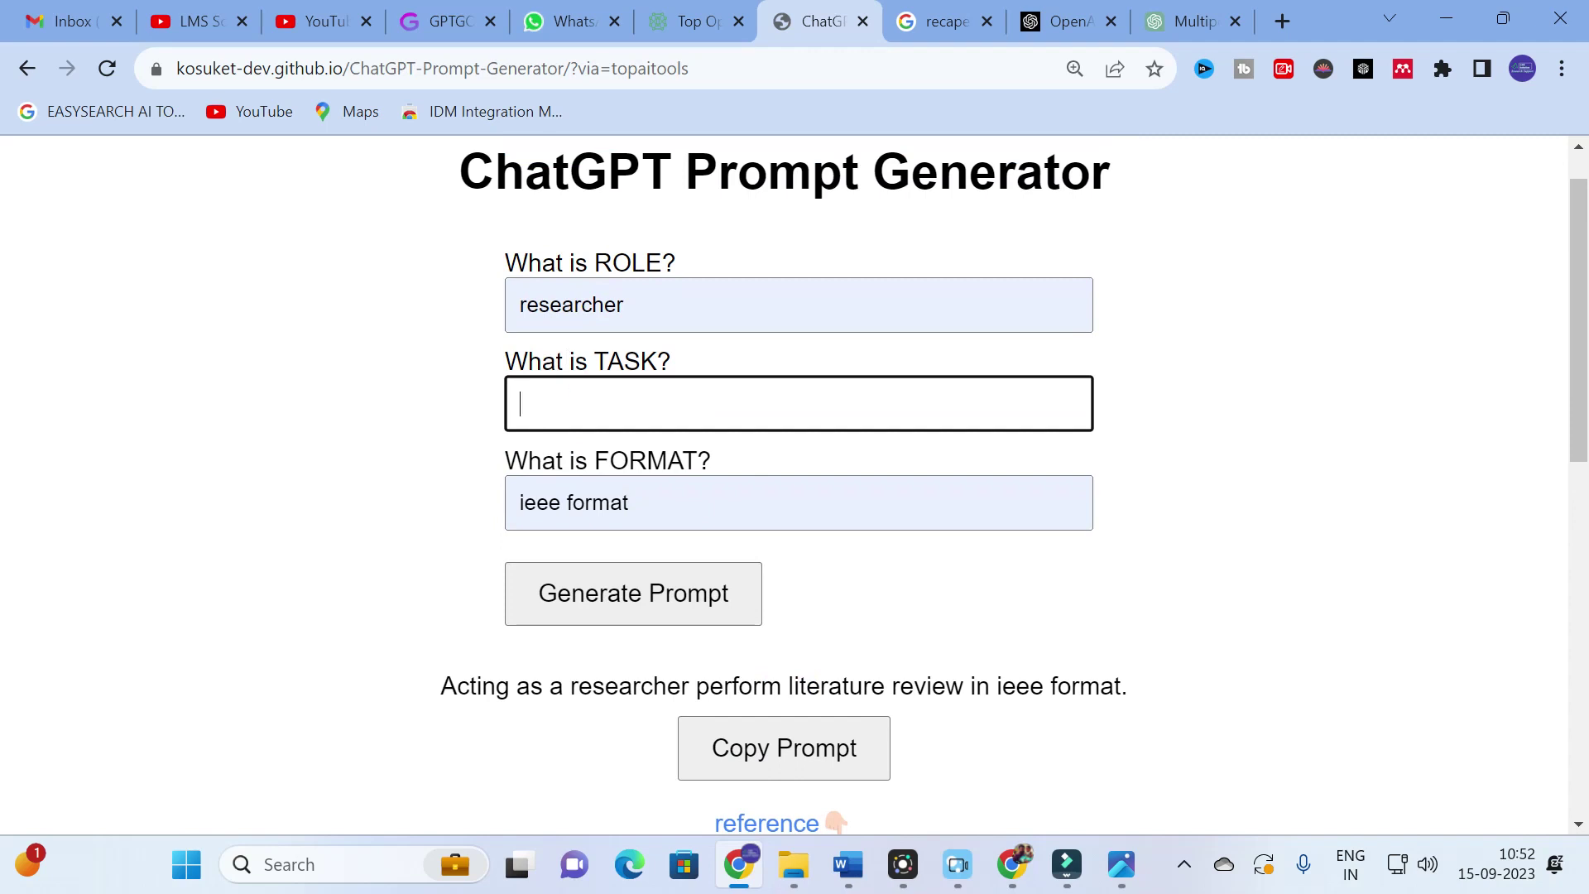
text(outline)
Replace the FORMAT entry with "subtitles" and generate the prompt
drag(654, 501, 464, 507)
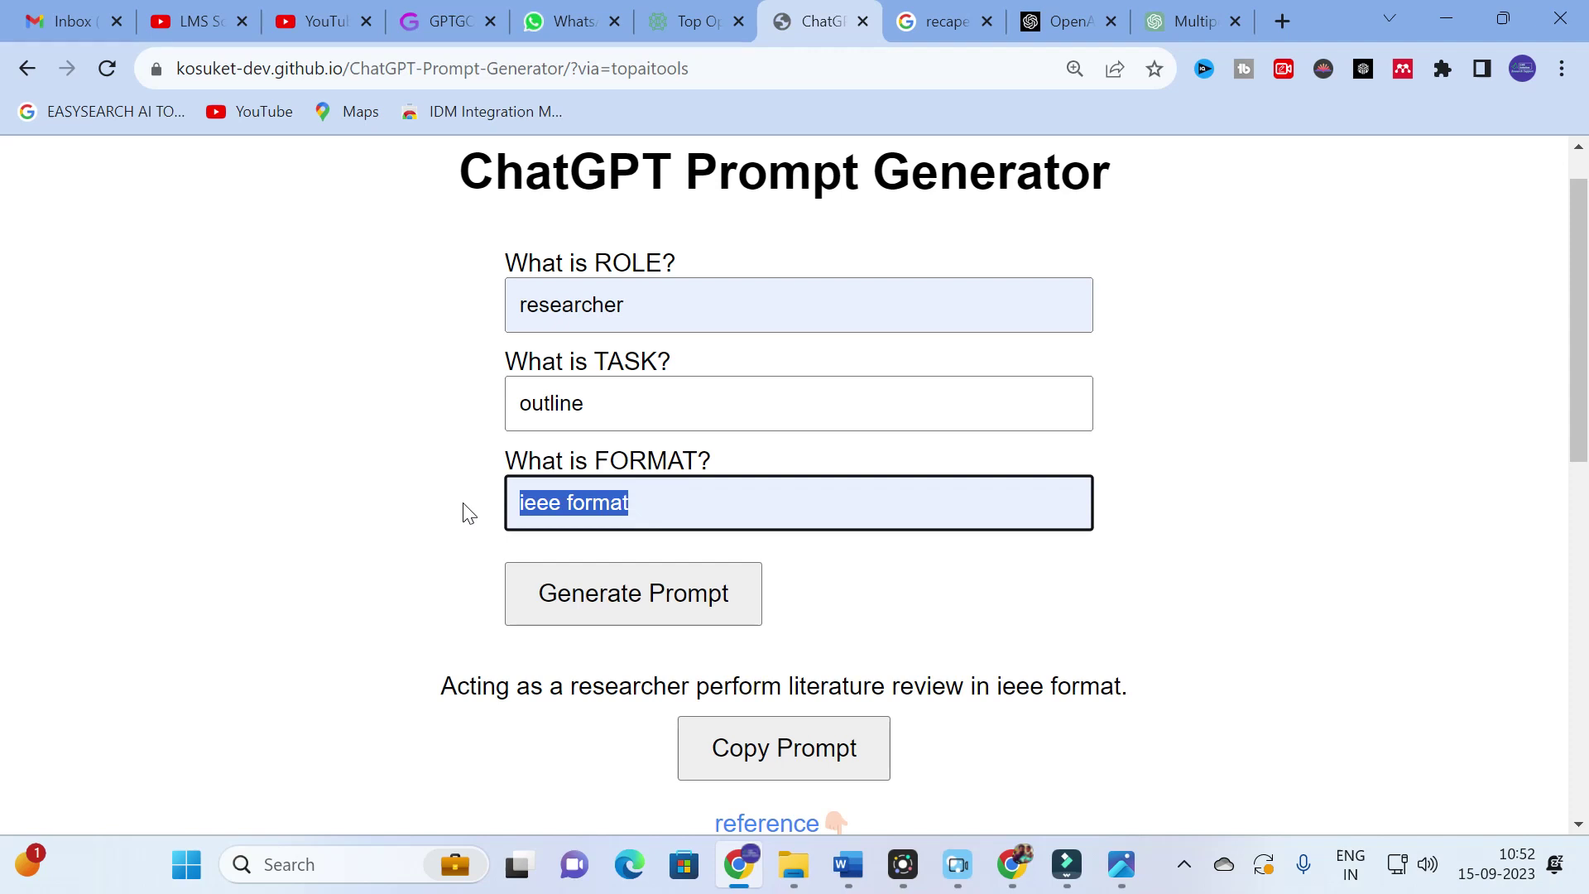
text(sub)
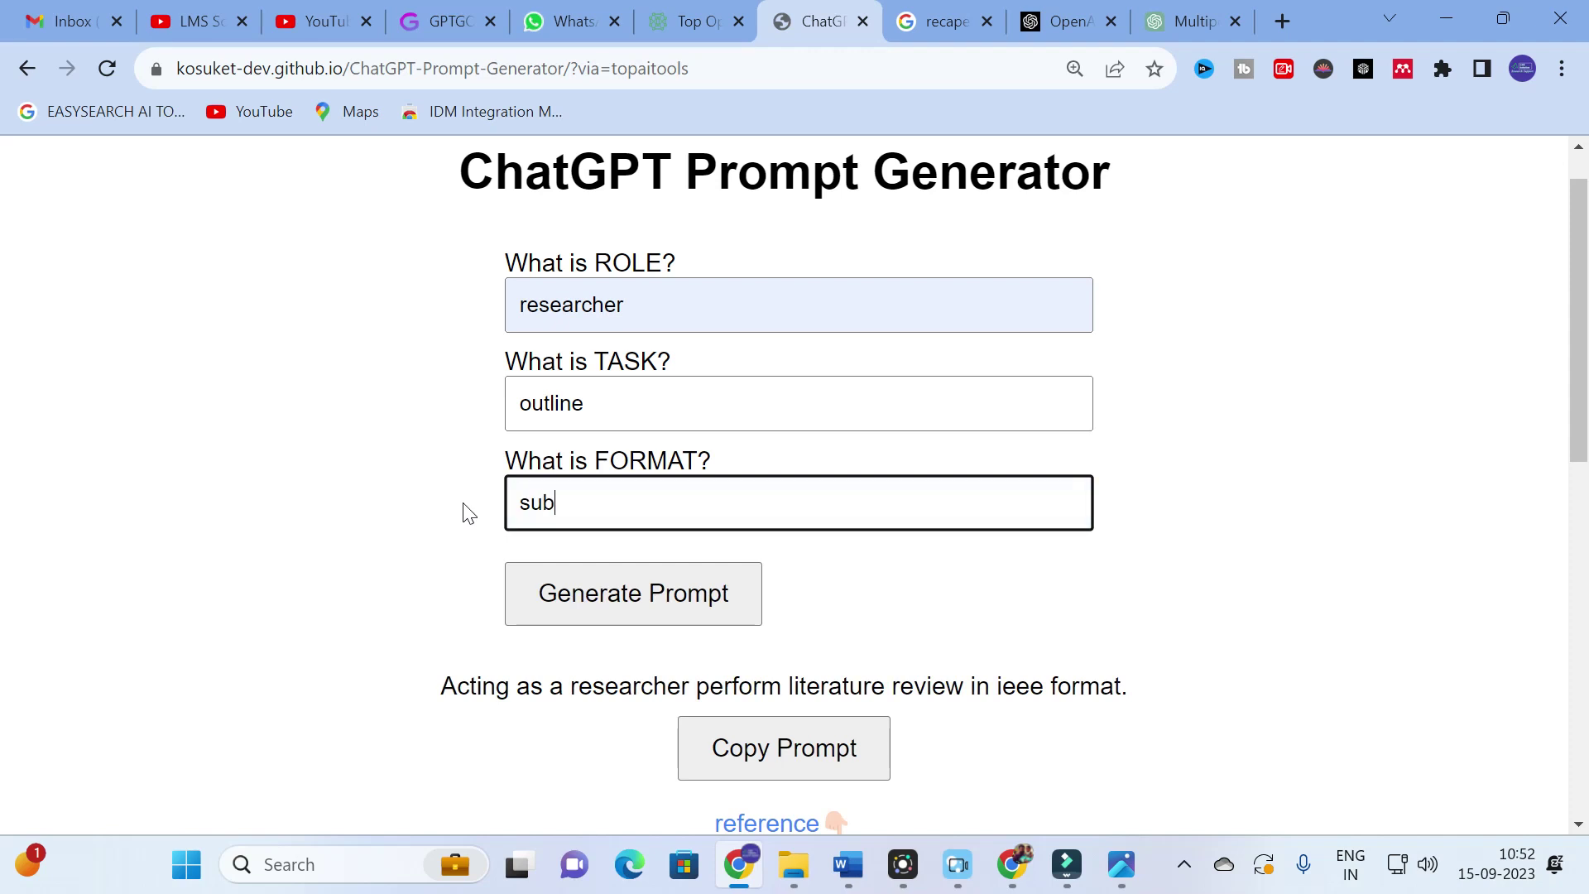
text(titles)
click(622, 606)
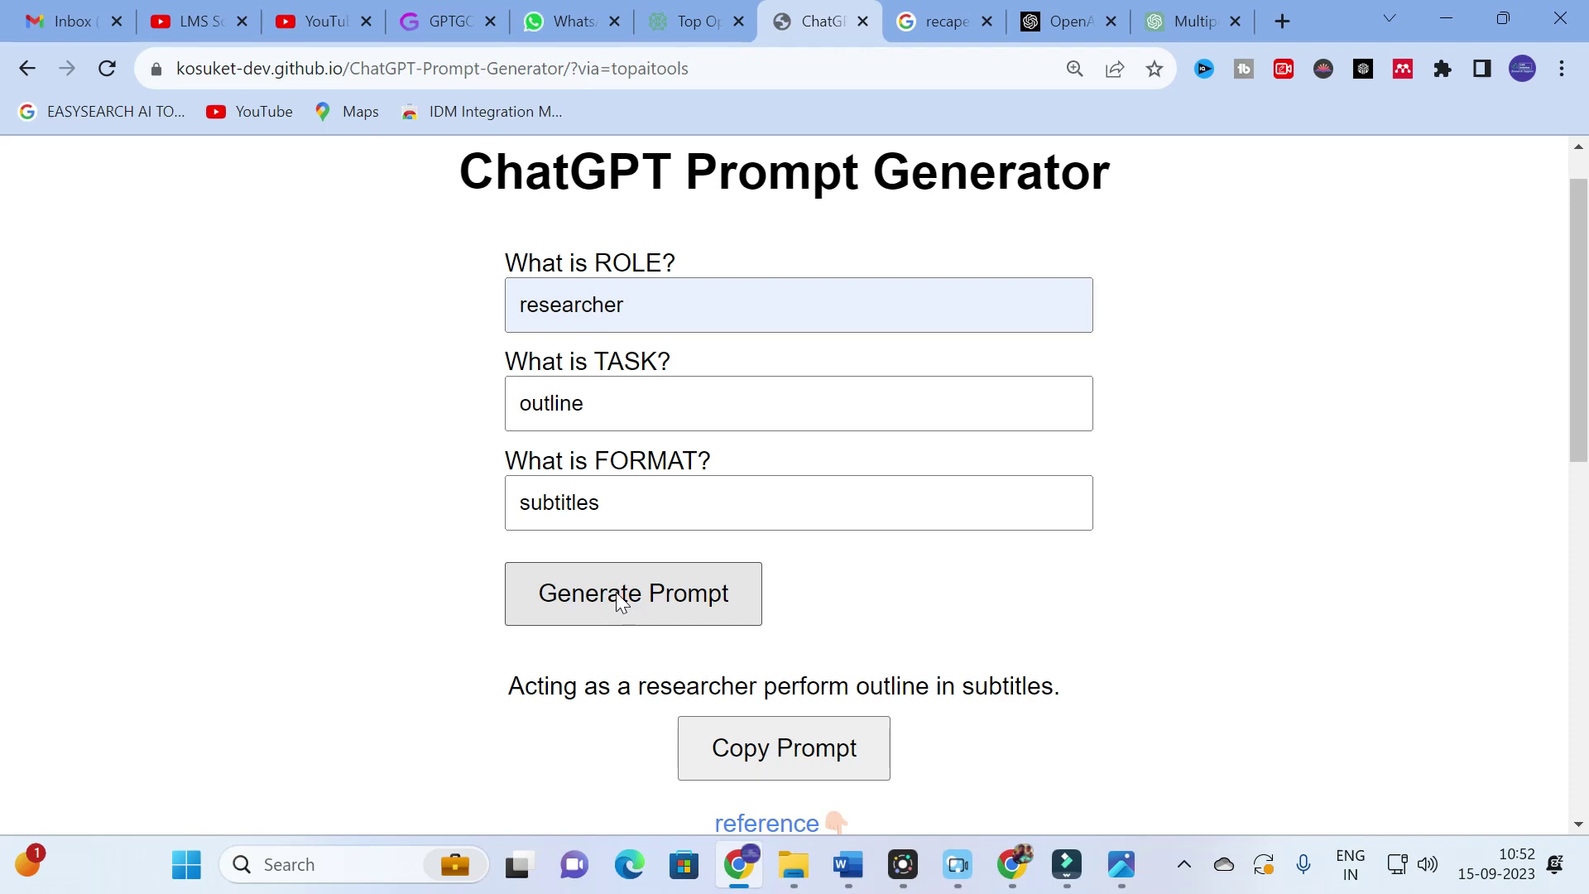
Copy the generated prompt sentence and paste it into the message box of the Multiport Converter chat in ChatGPT
scroll(617, 600, down, 1)
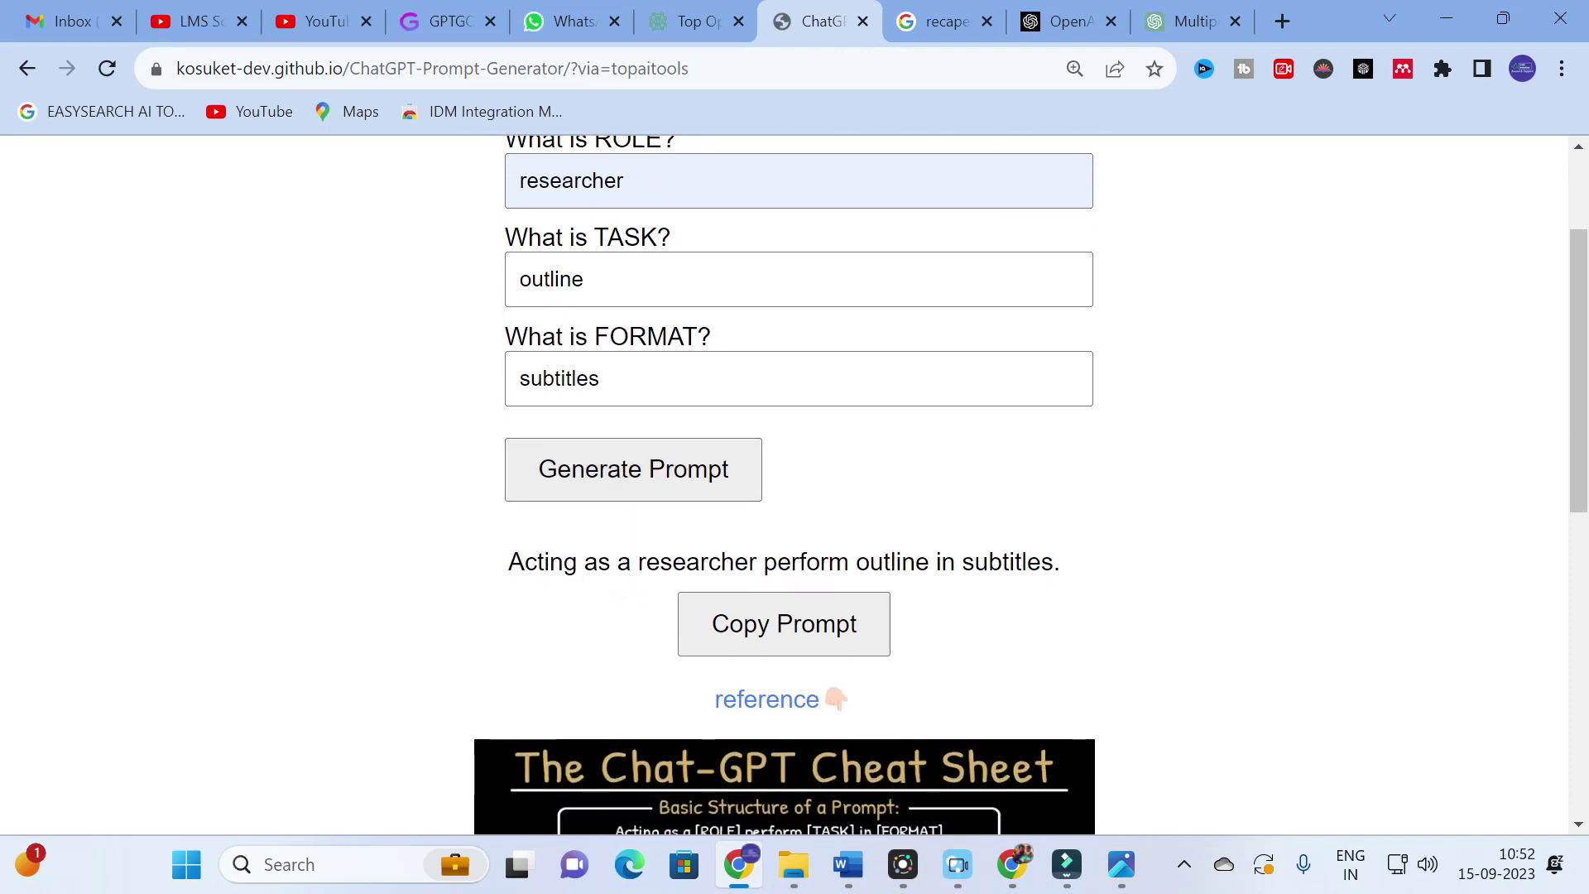
scroll(539, 683, up, 1)
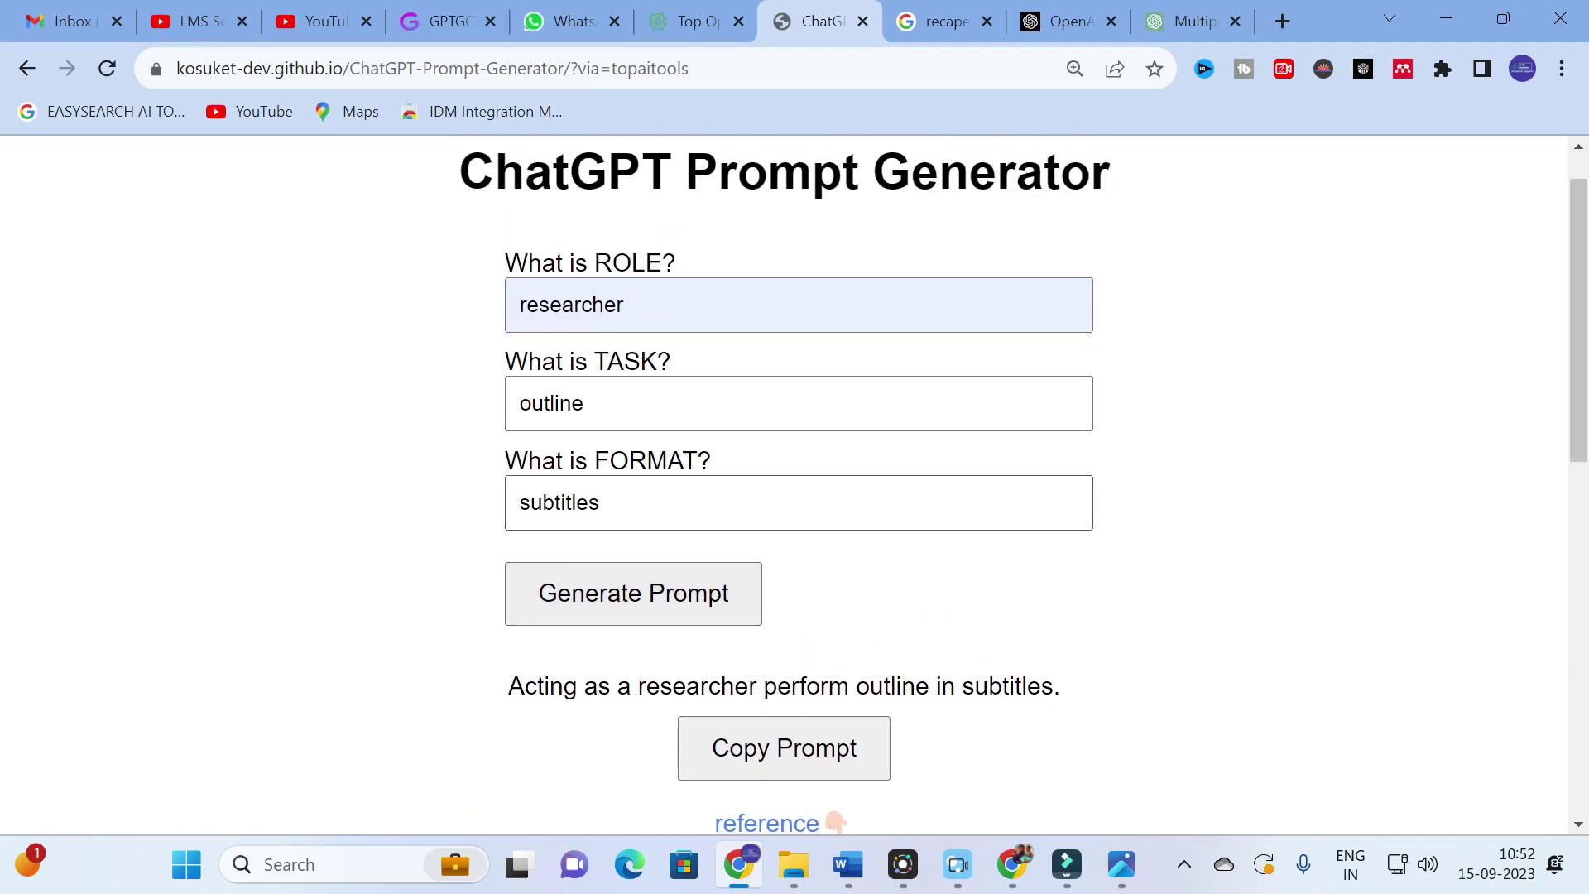
drag(502, 691, 1184, 692)
key(ctrl+c)
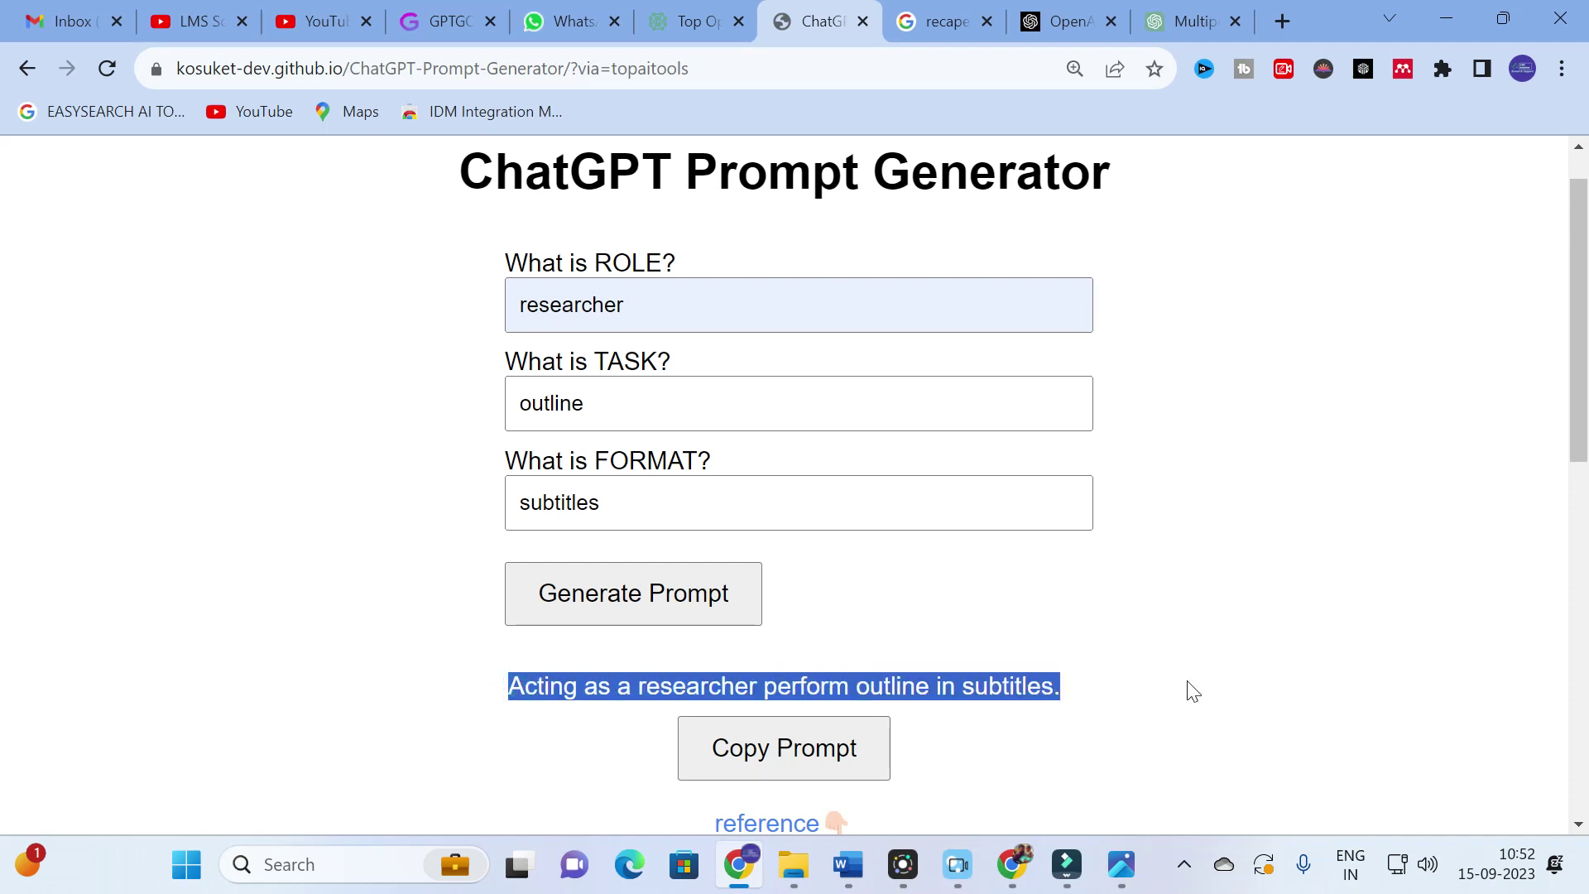
click(1191, 21)
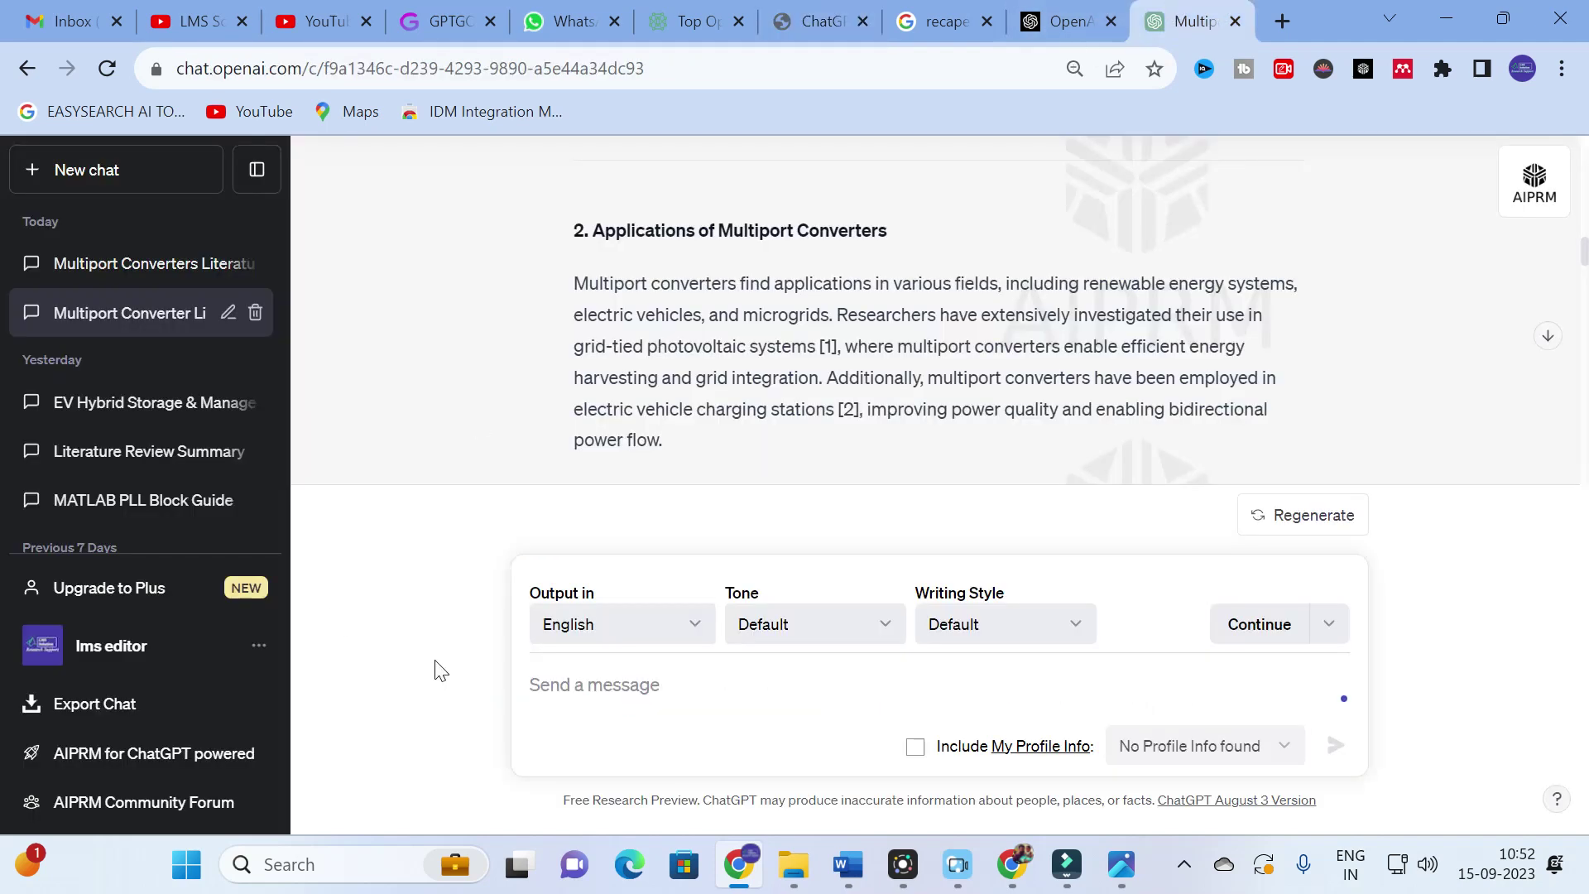
click(596, 685)
key(ctrl+v)
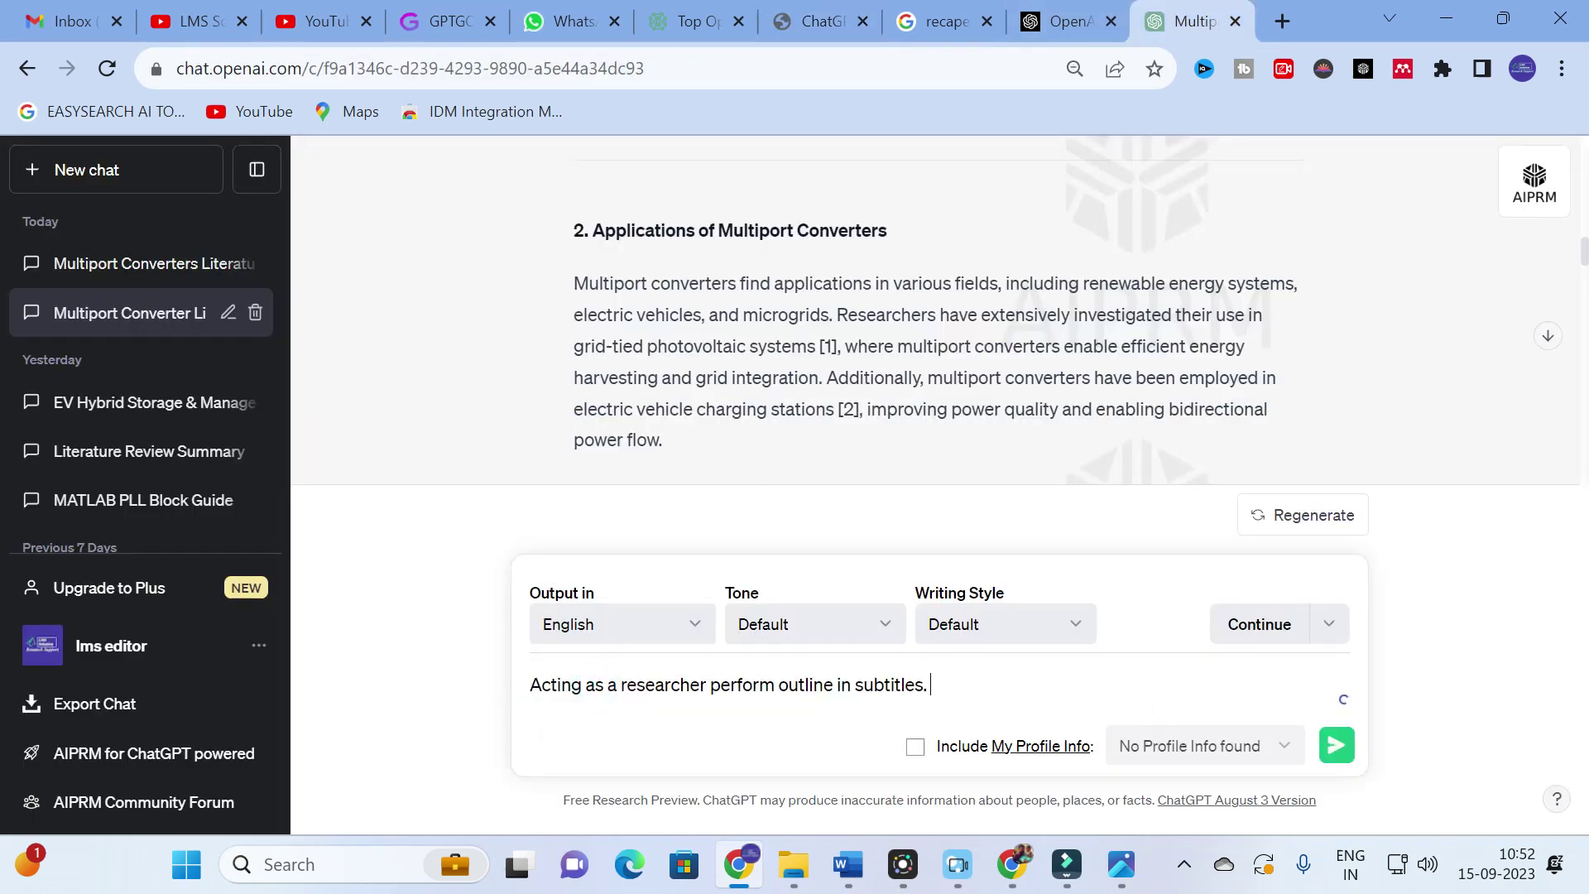
Append "for topic grid connected solar pv system for electric vehicle charging station" to the pasted prompt and send it
text(for topic grid co)
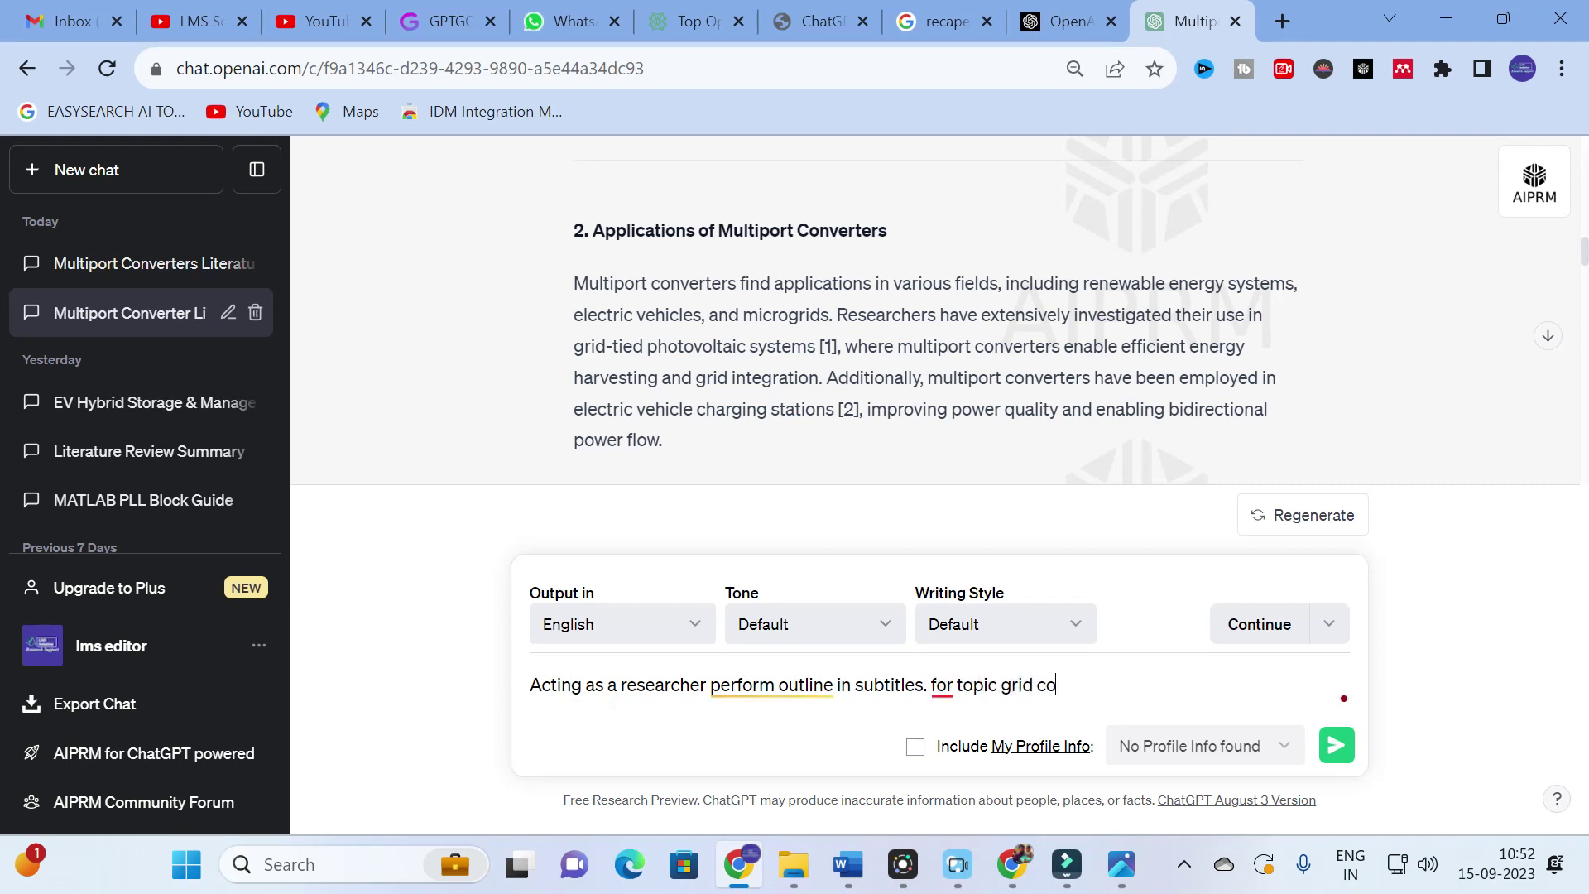
text(nnected solar pv system for ele)
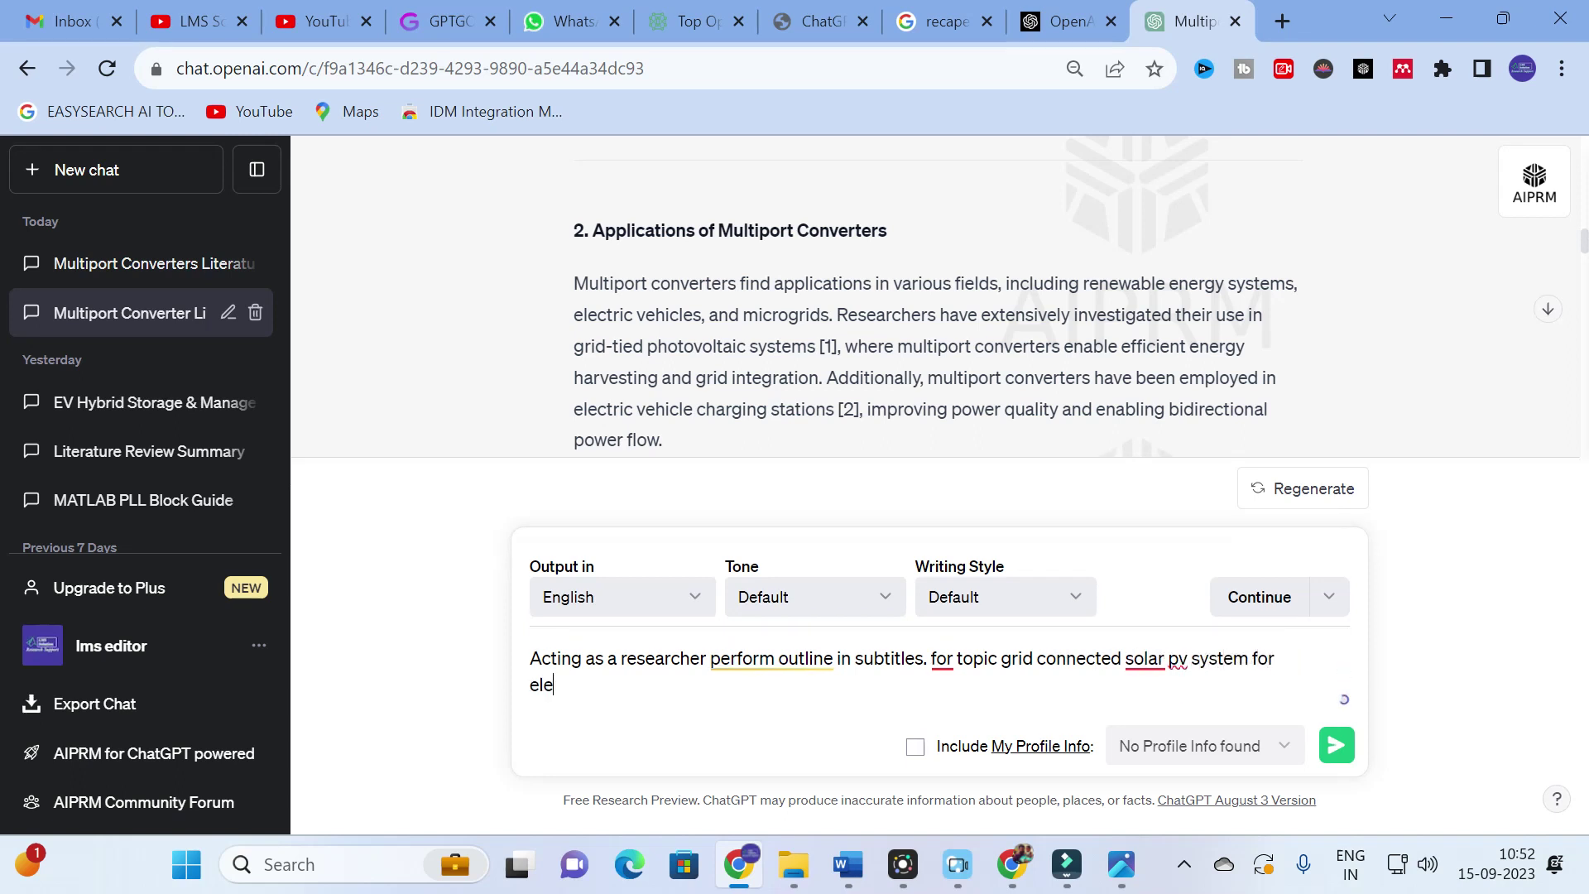
text(ctric vehicle charging )
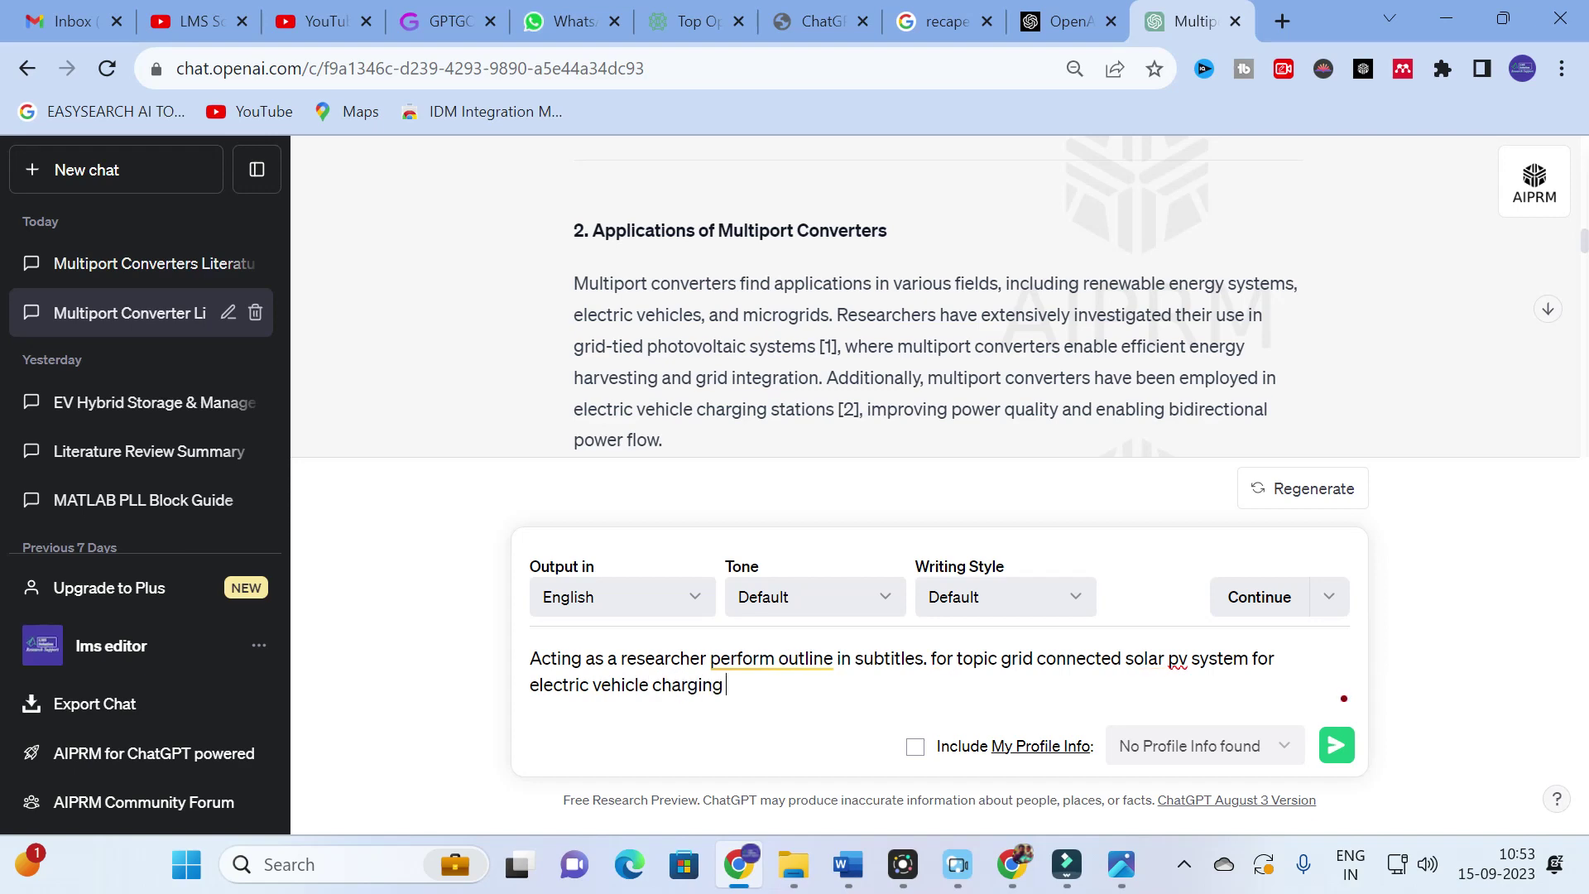
text(station)
key(Return)
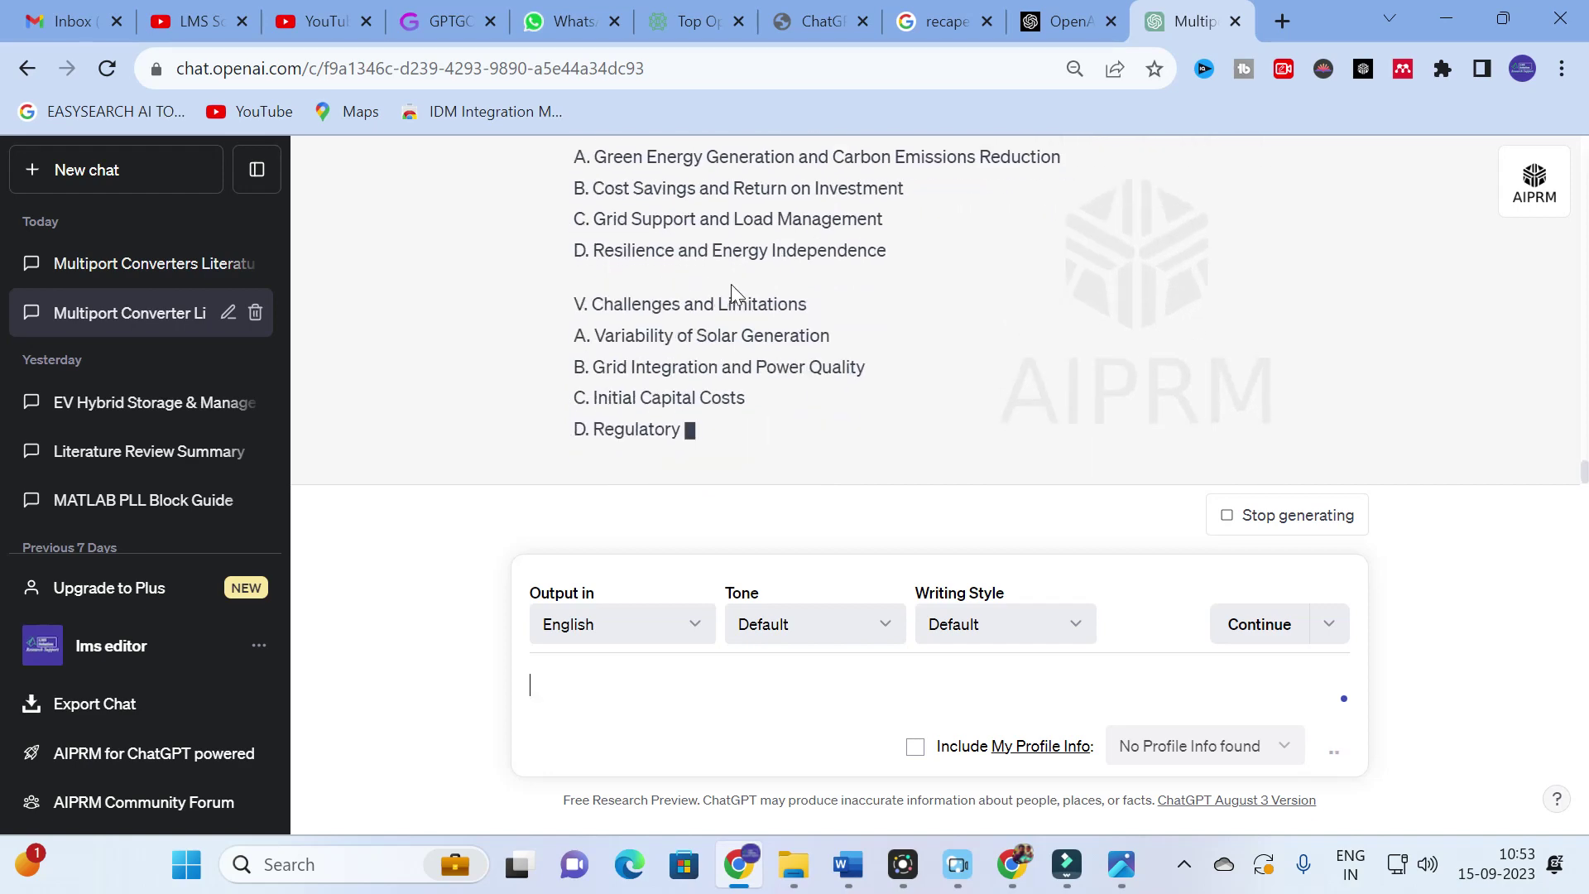
Read ChatGPT's outline on grid-connected solar PV for EV charging stations, from the submitted prompt and introduction through the conclusion
scroll(732, 285, up, 10)
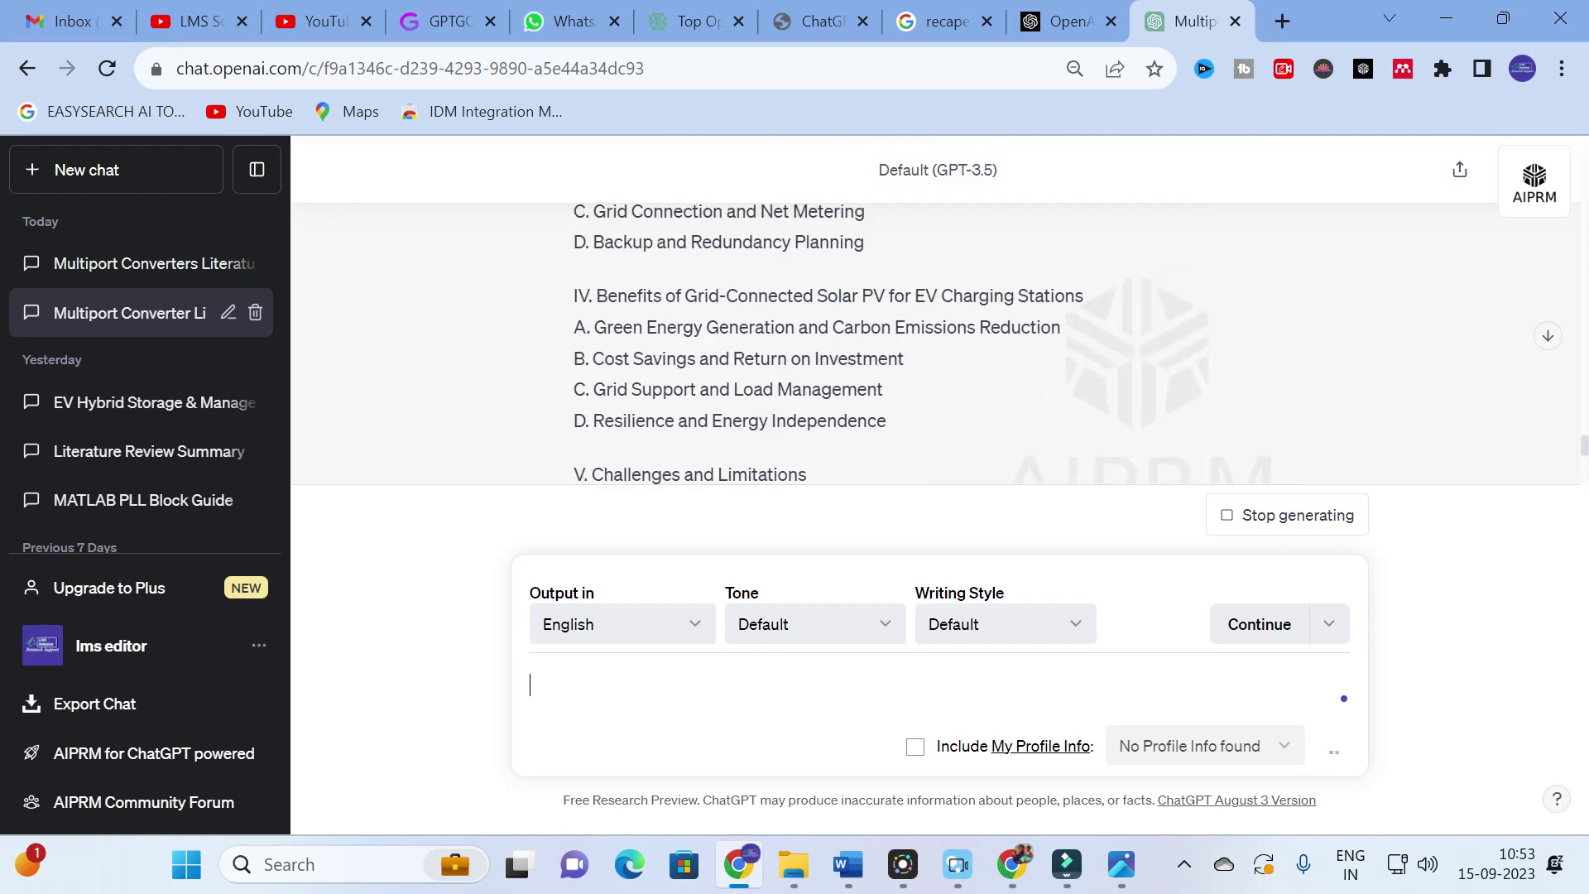
scroll(720, 298, up, 2)
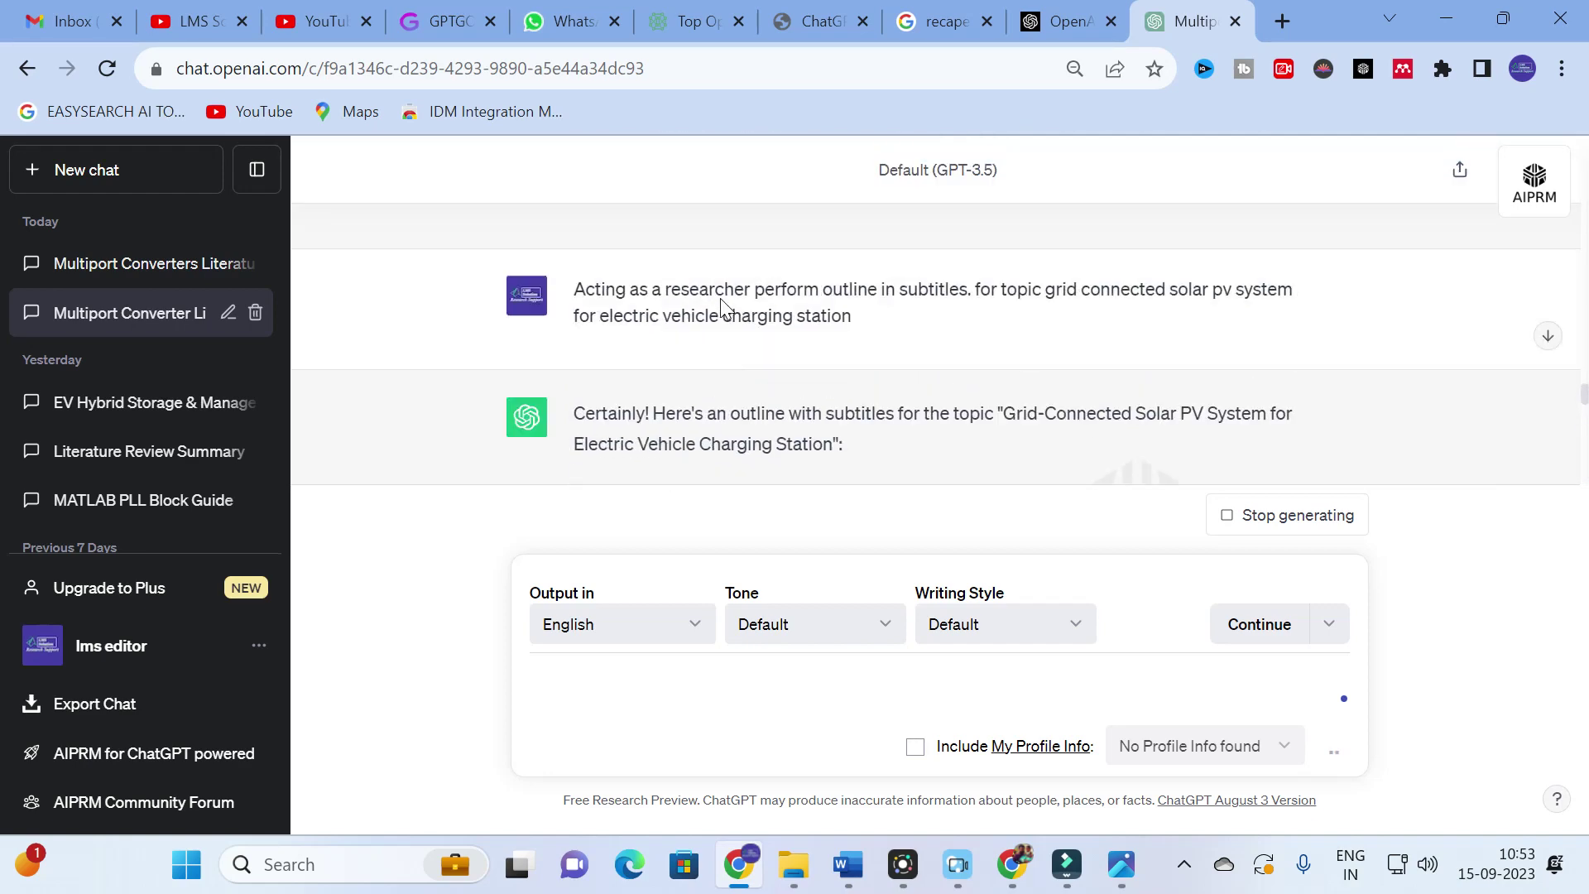
scroll(718, 300, down, 2)
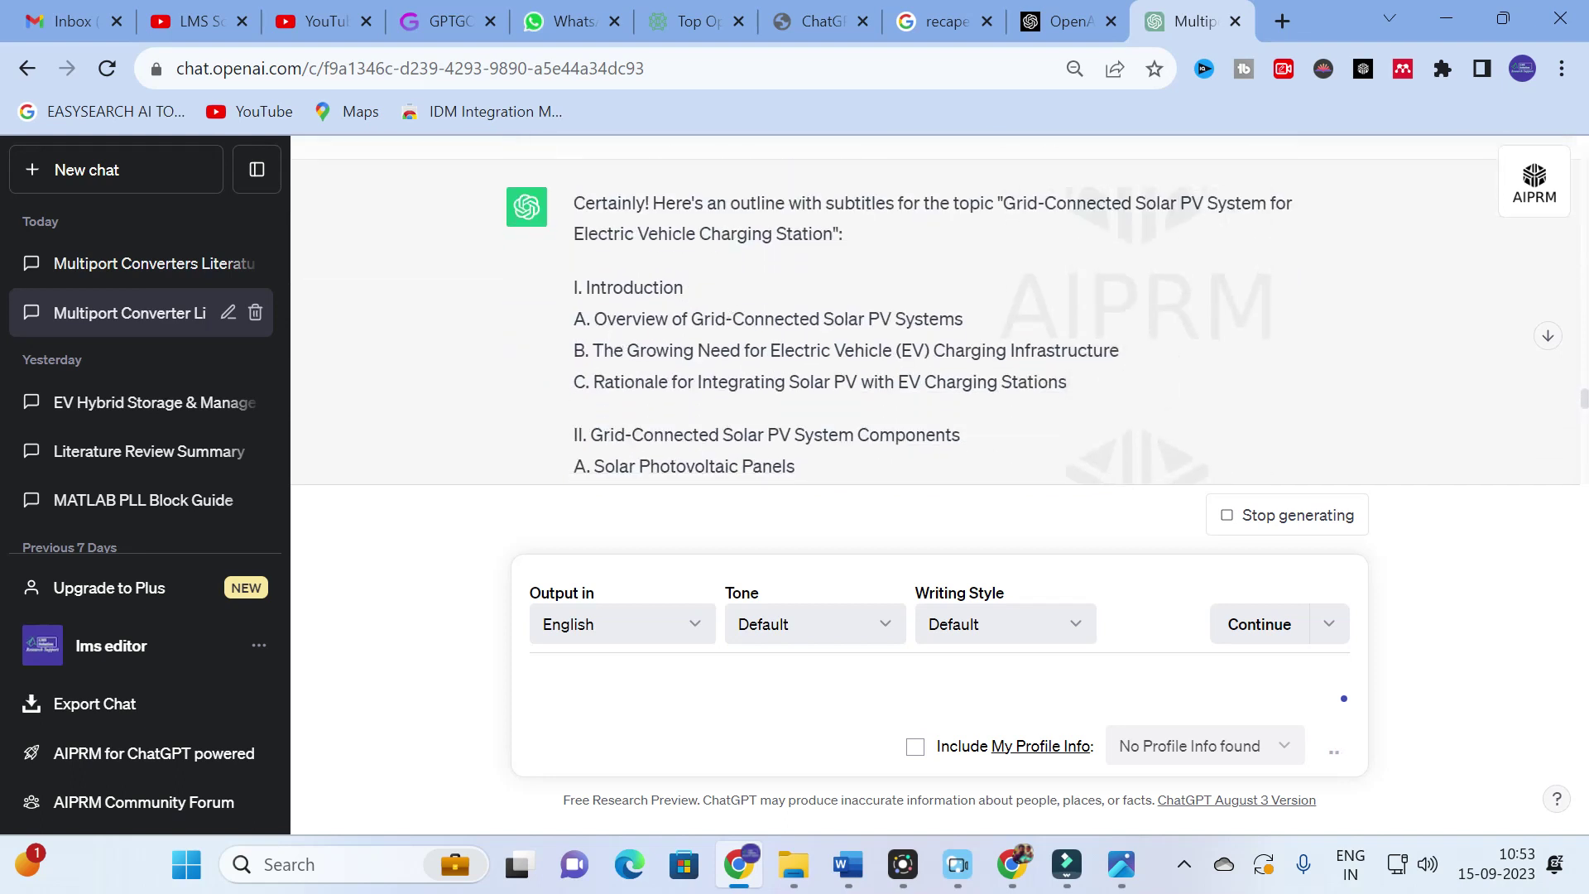
scroll(613, 319, down, 3)
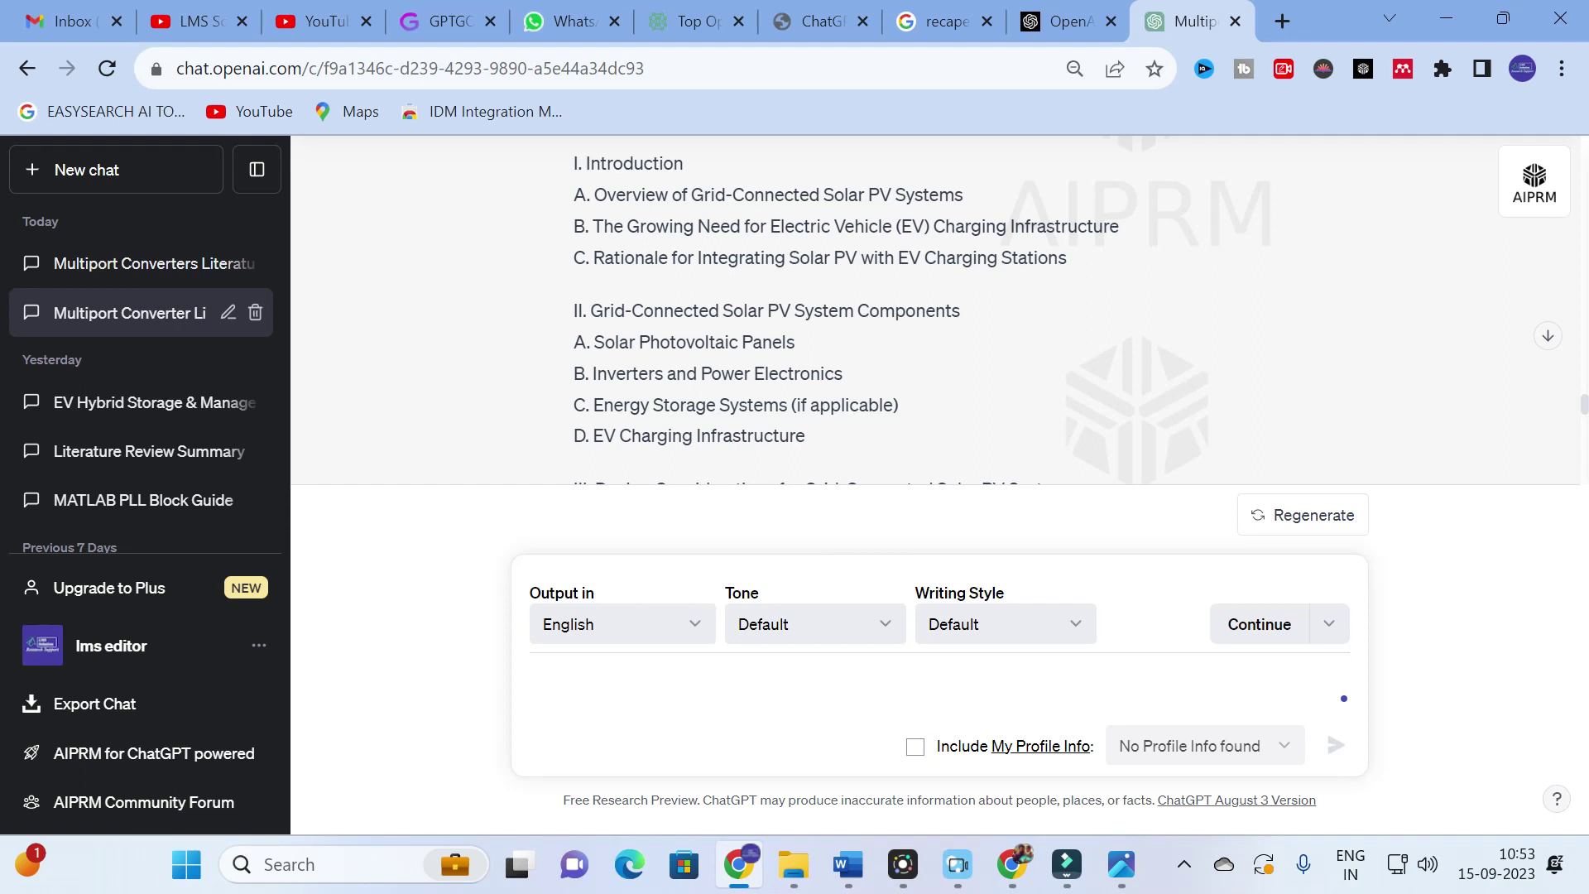
scroll(1035, 250, down, 1)
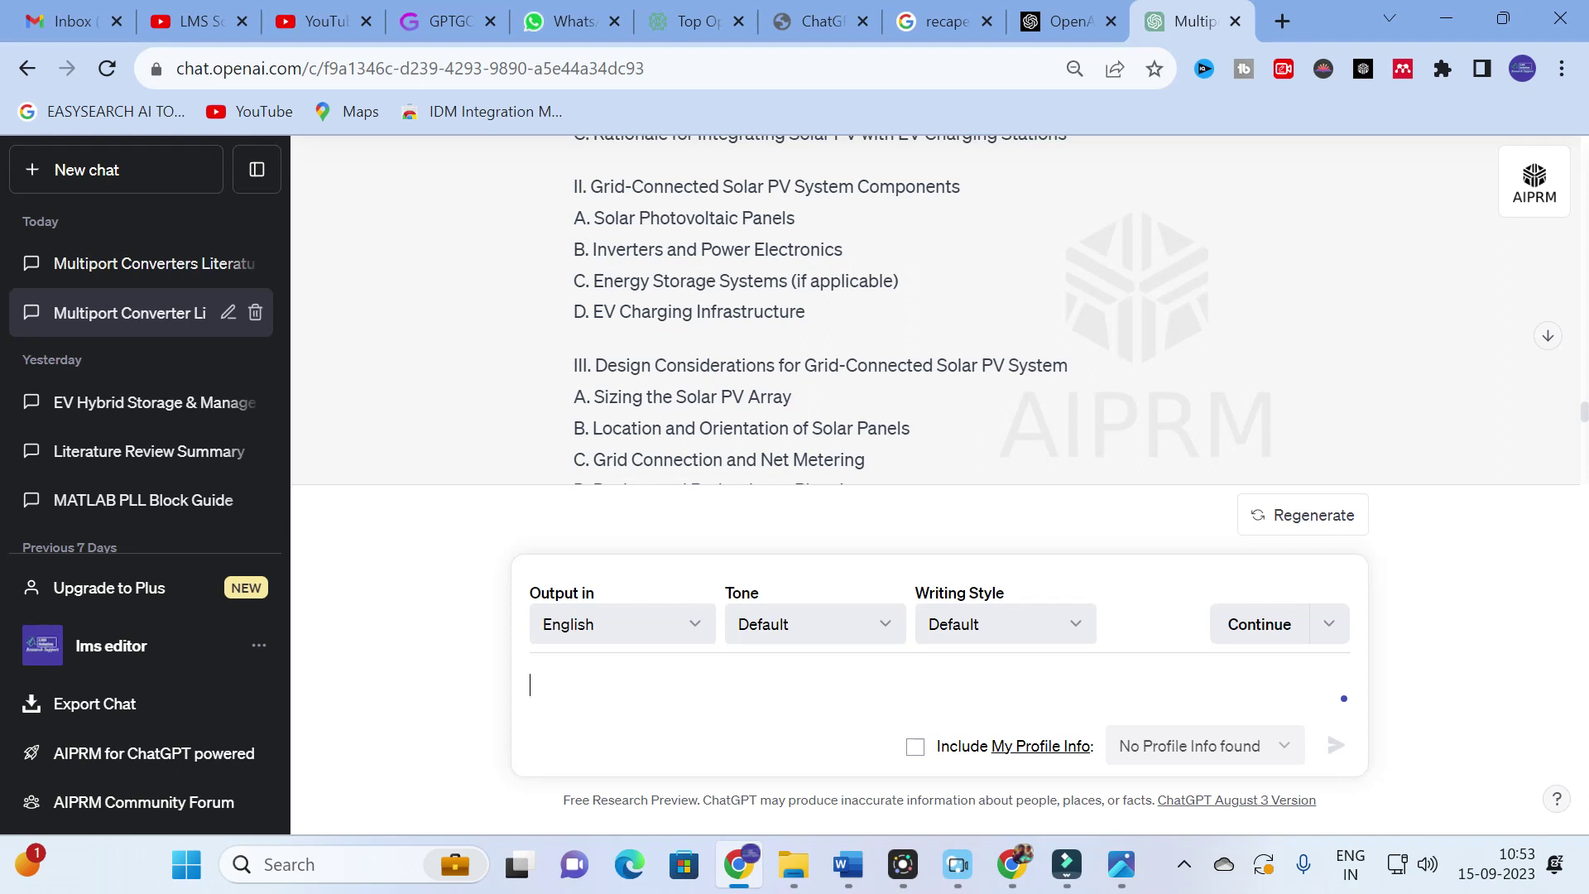
scroll(743, 294, down, 1)
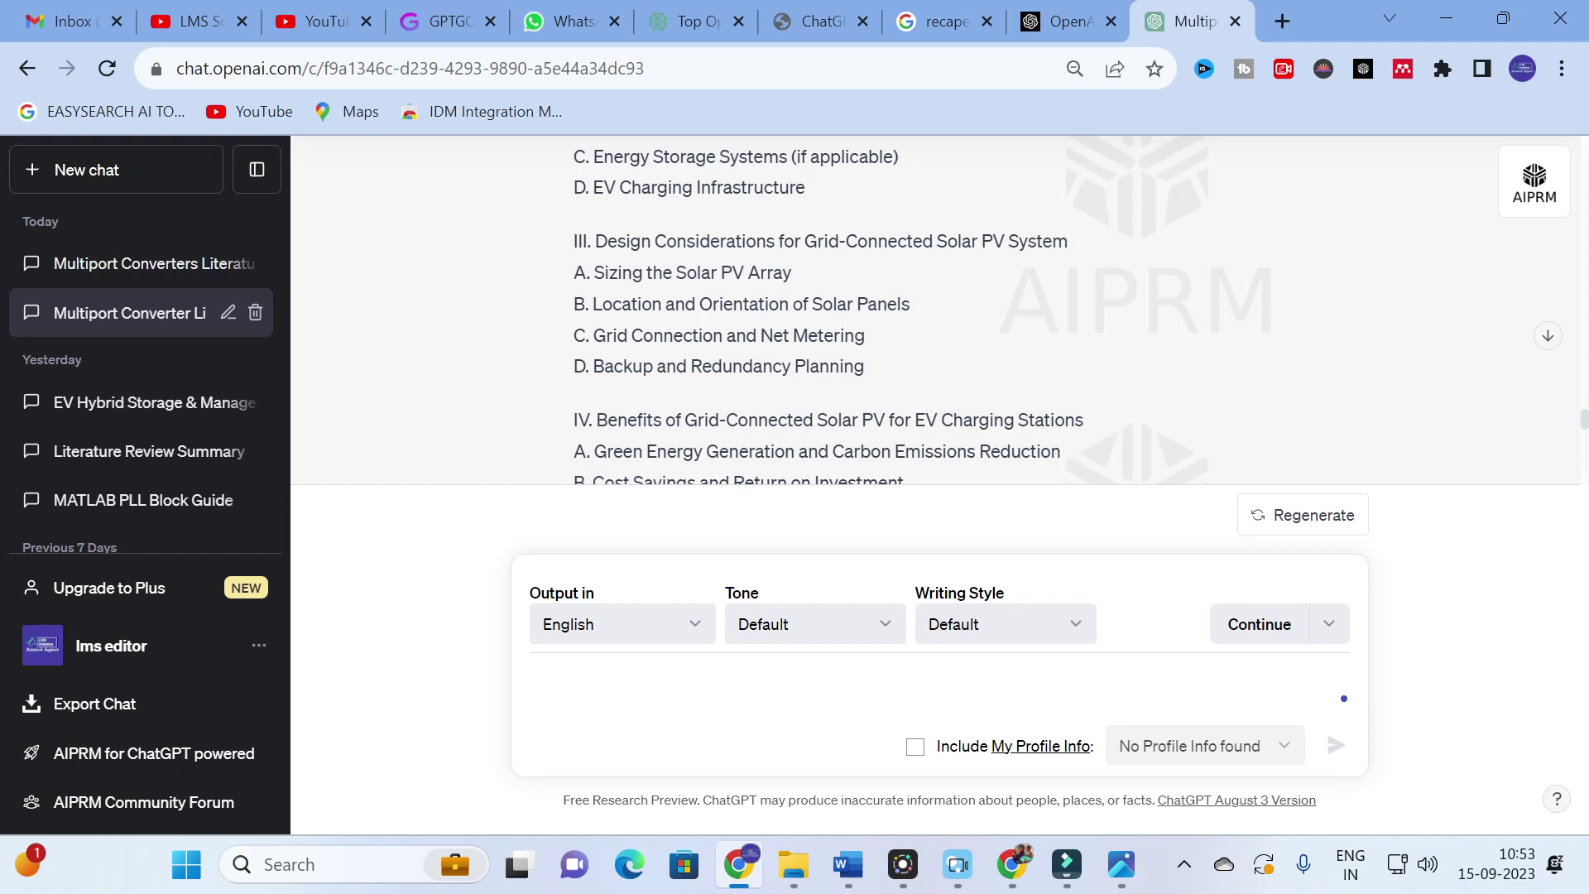
scroll(718, 344, down, 1)
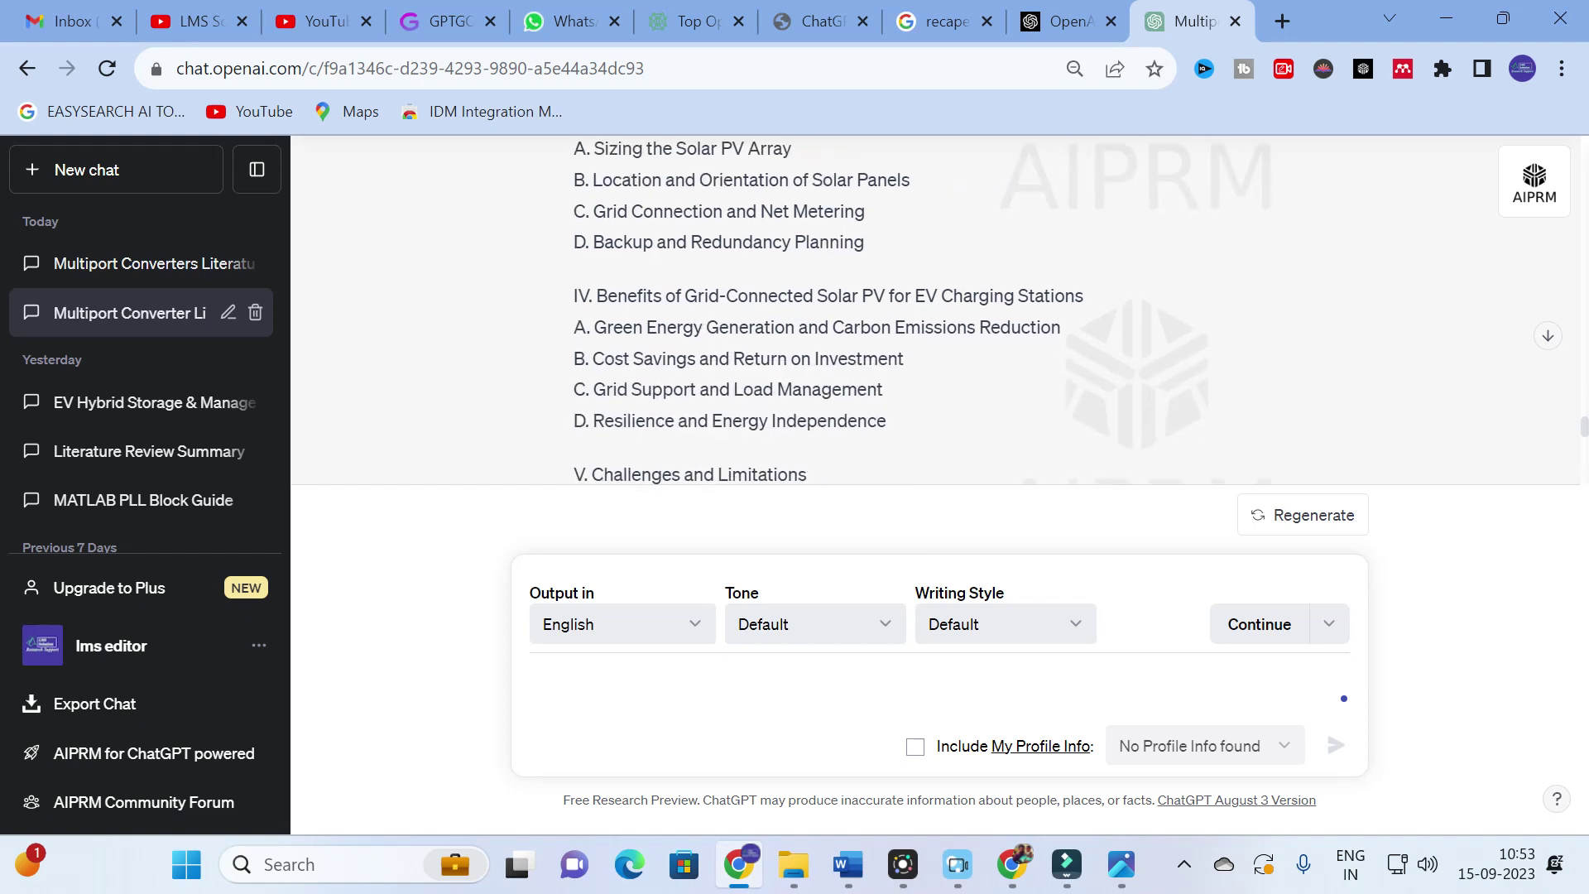
scroll(1028, 312, down, 1)
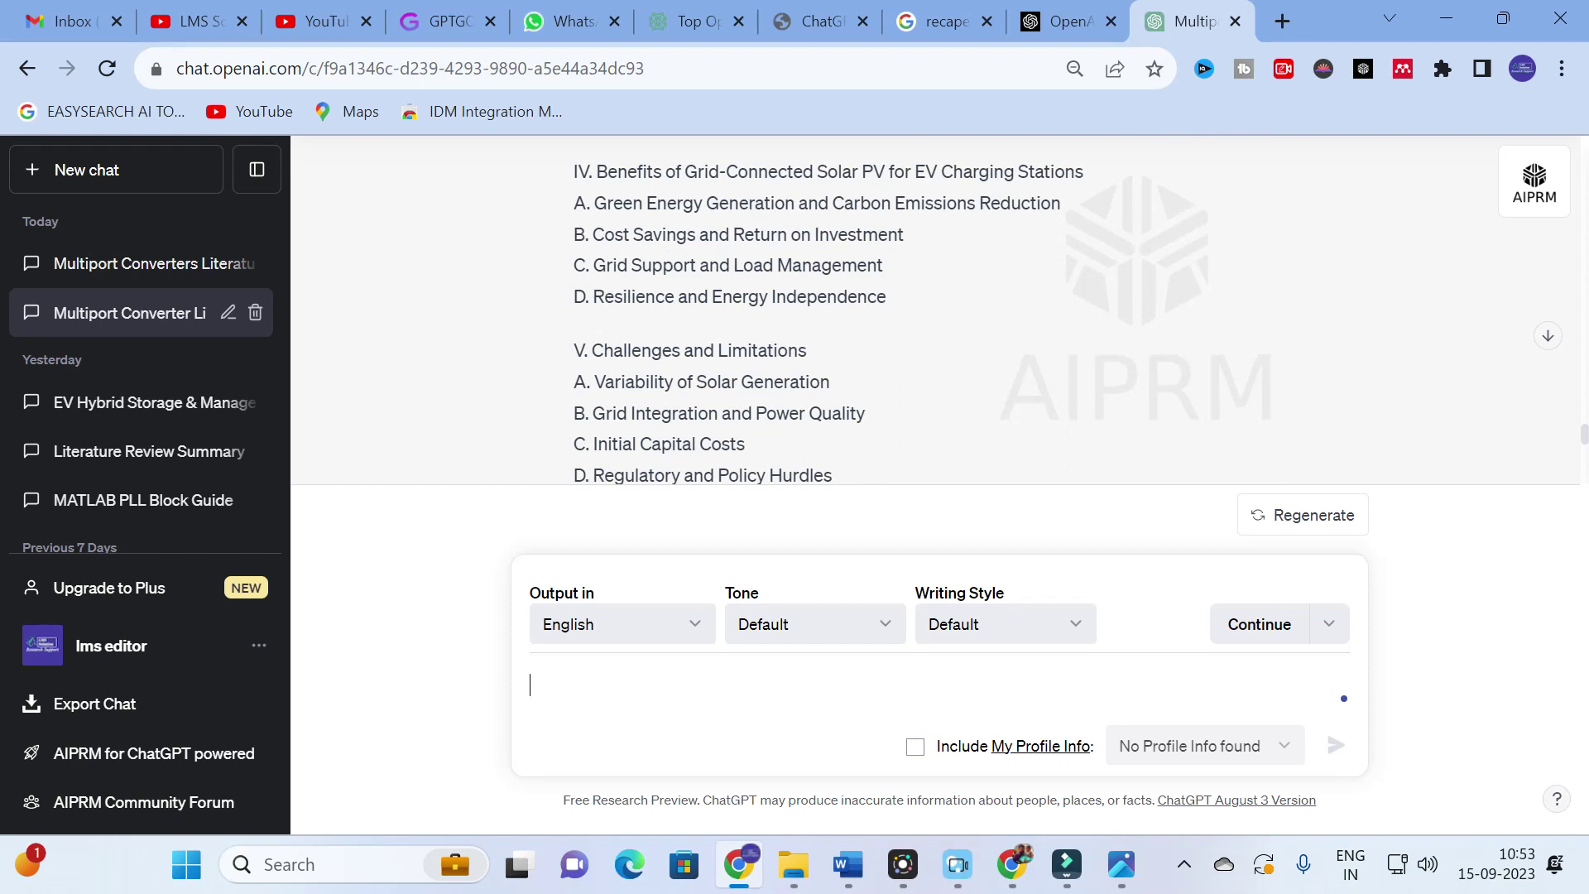
scroll(922, 311, down, 1)
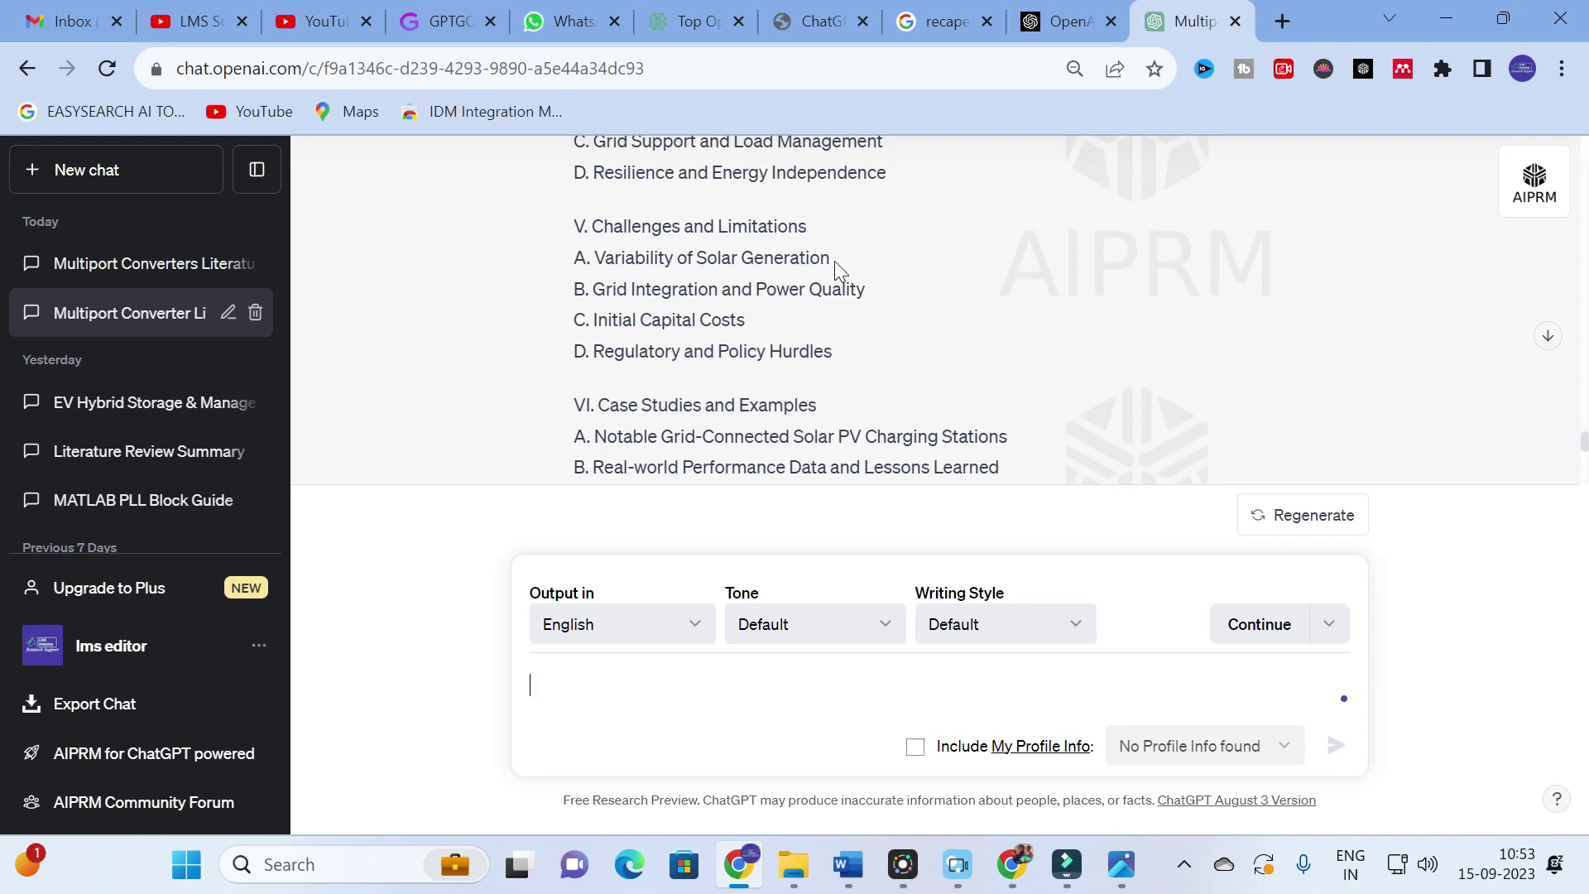
scroll(683, 237, down, 1)
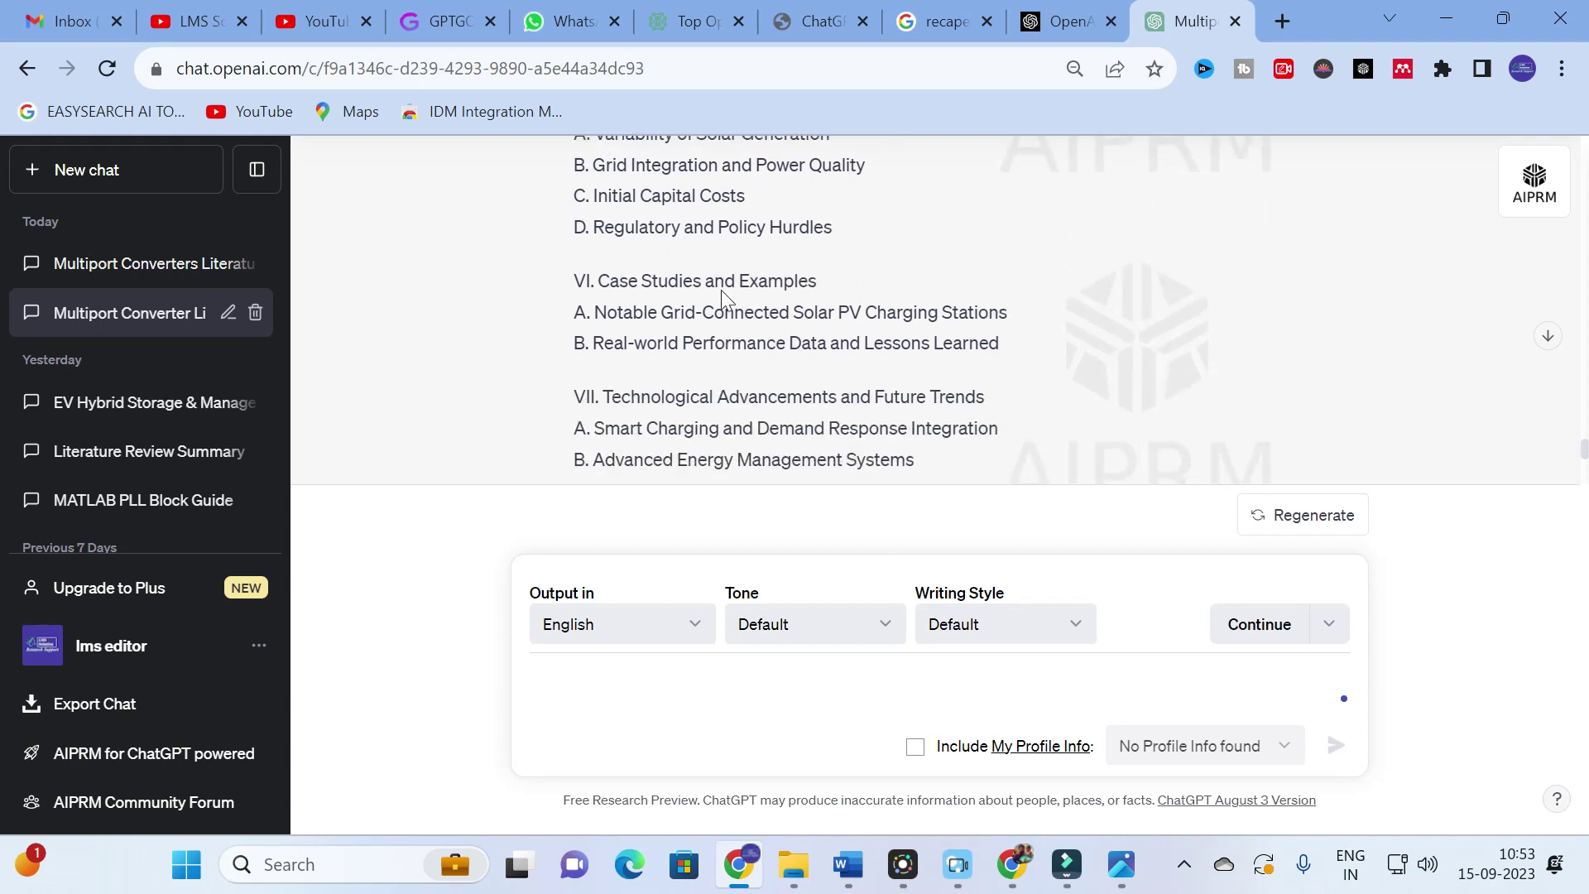
scroll(791, 311, down, 1)
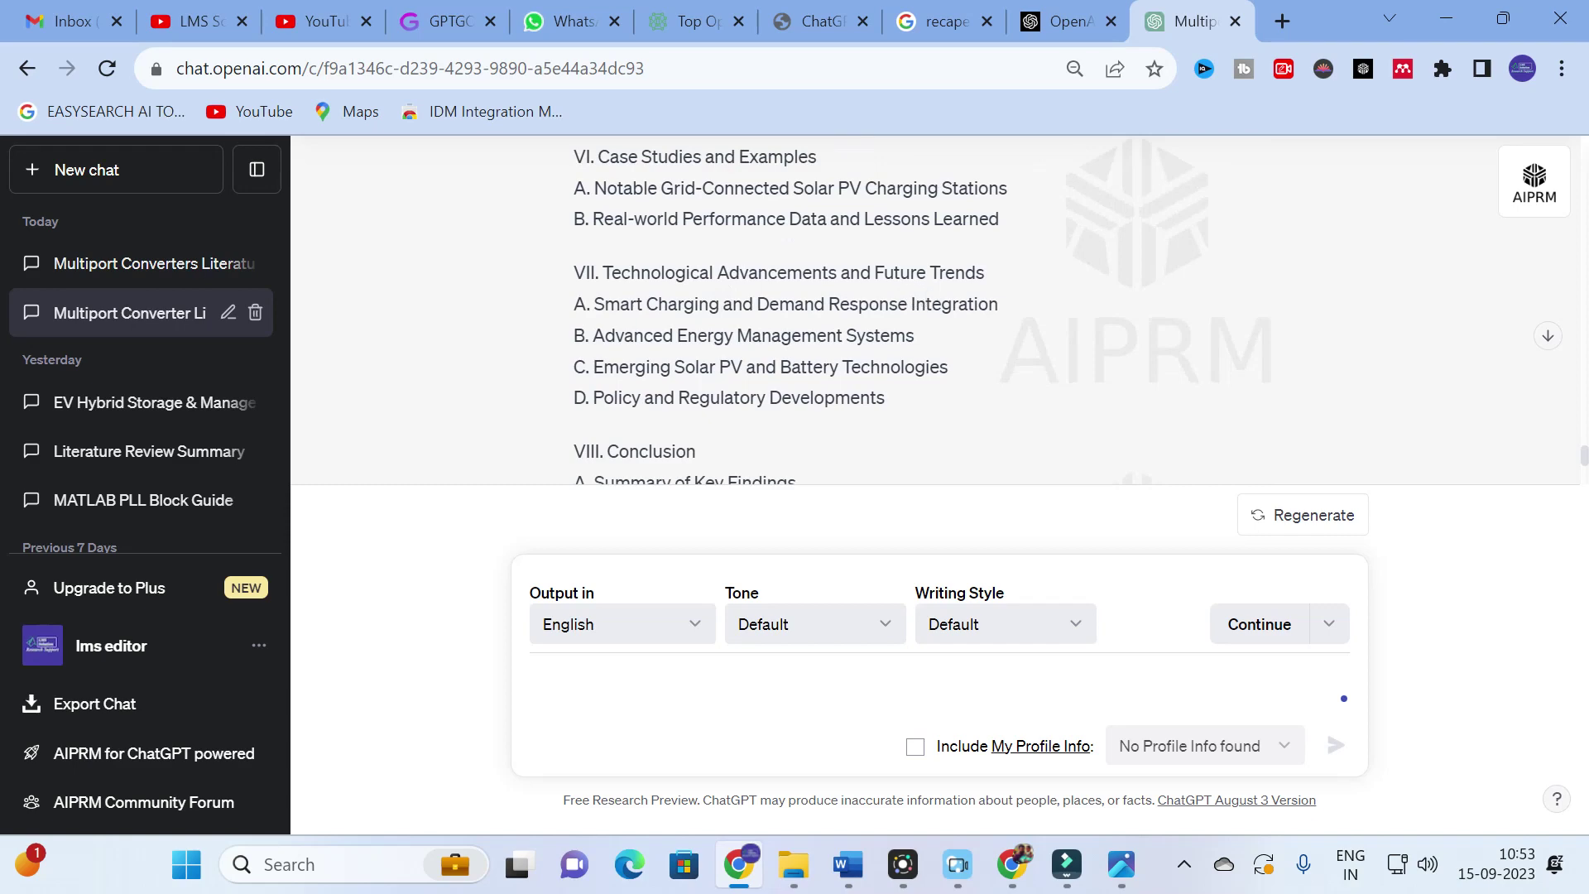
scroll(914, 298, down, 2)
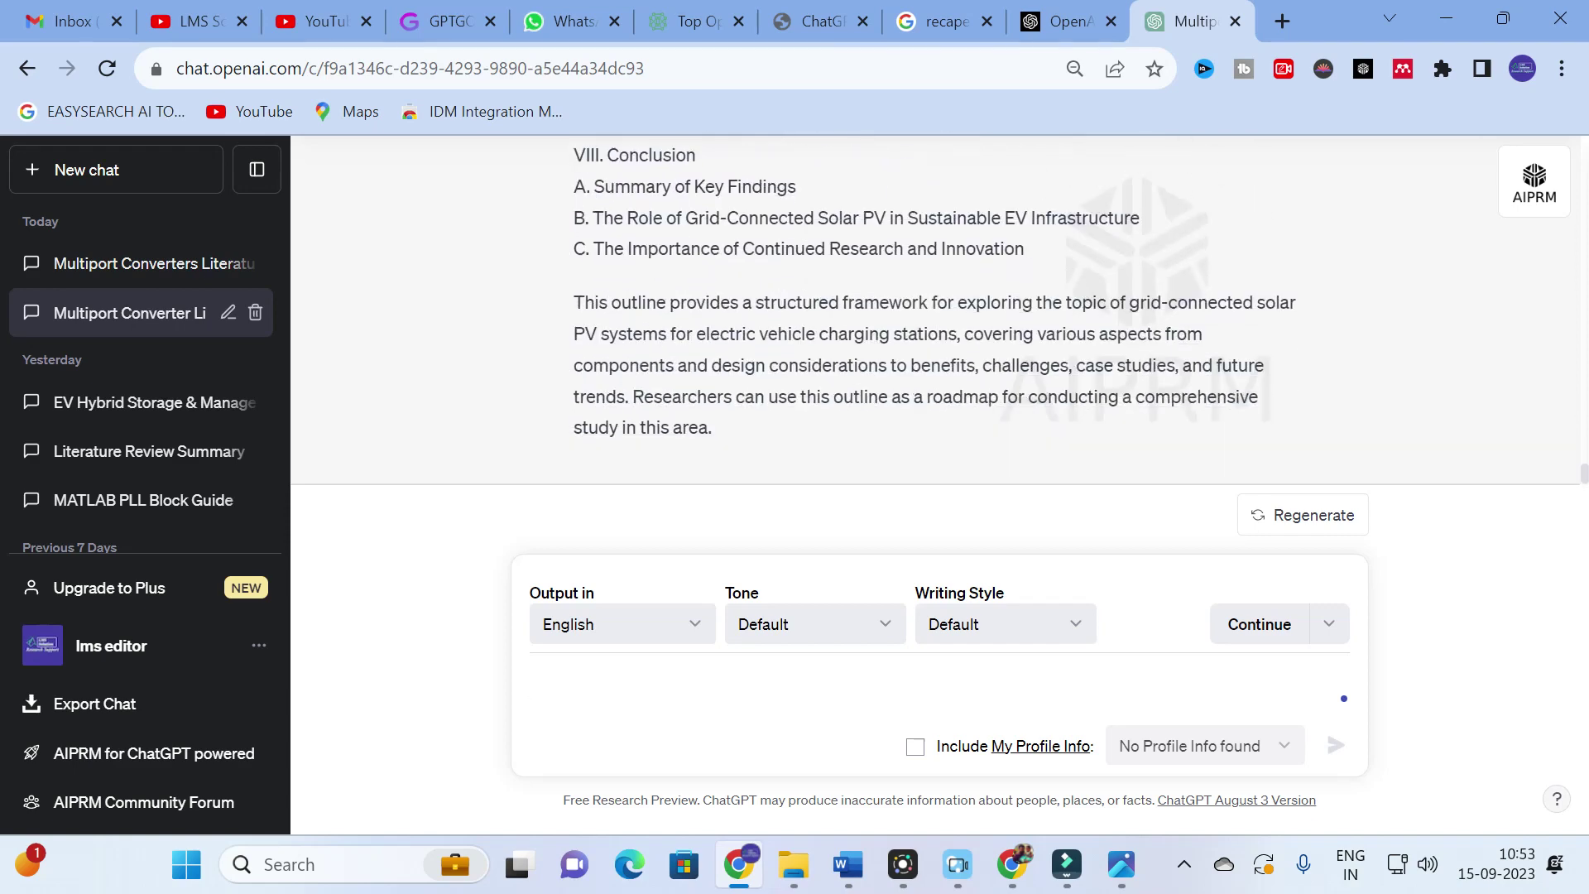
Review the earlier literature review's references and closing summary, and return to the beginning of the solar PV outline
scroll(689, 336, down, 10)
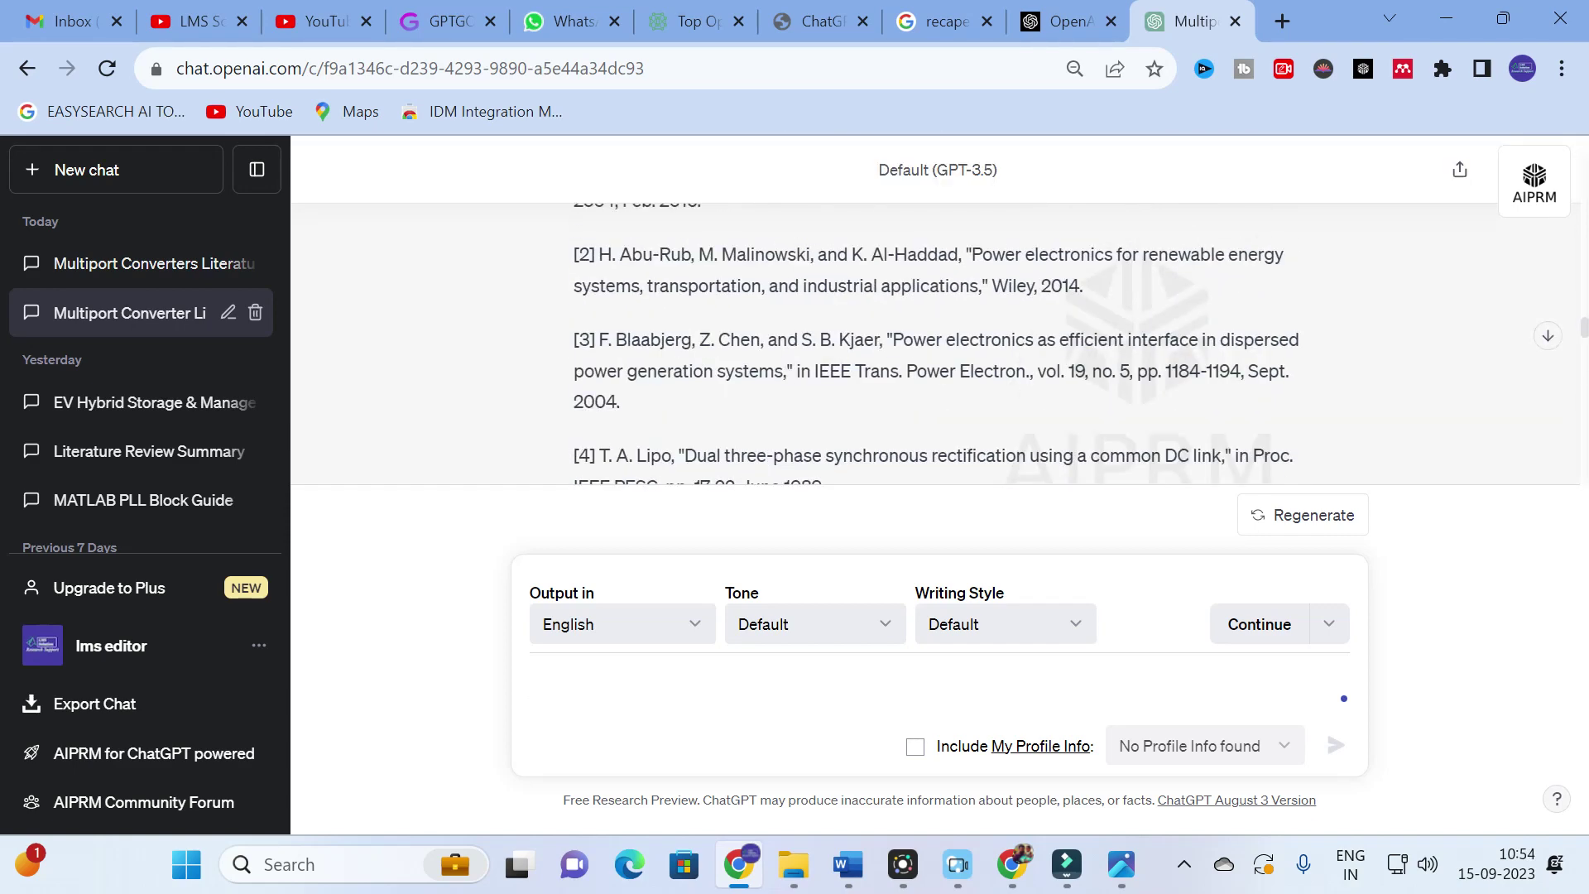
scroll(685, 334, down, 5)
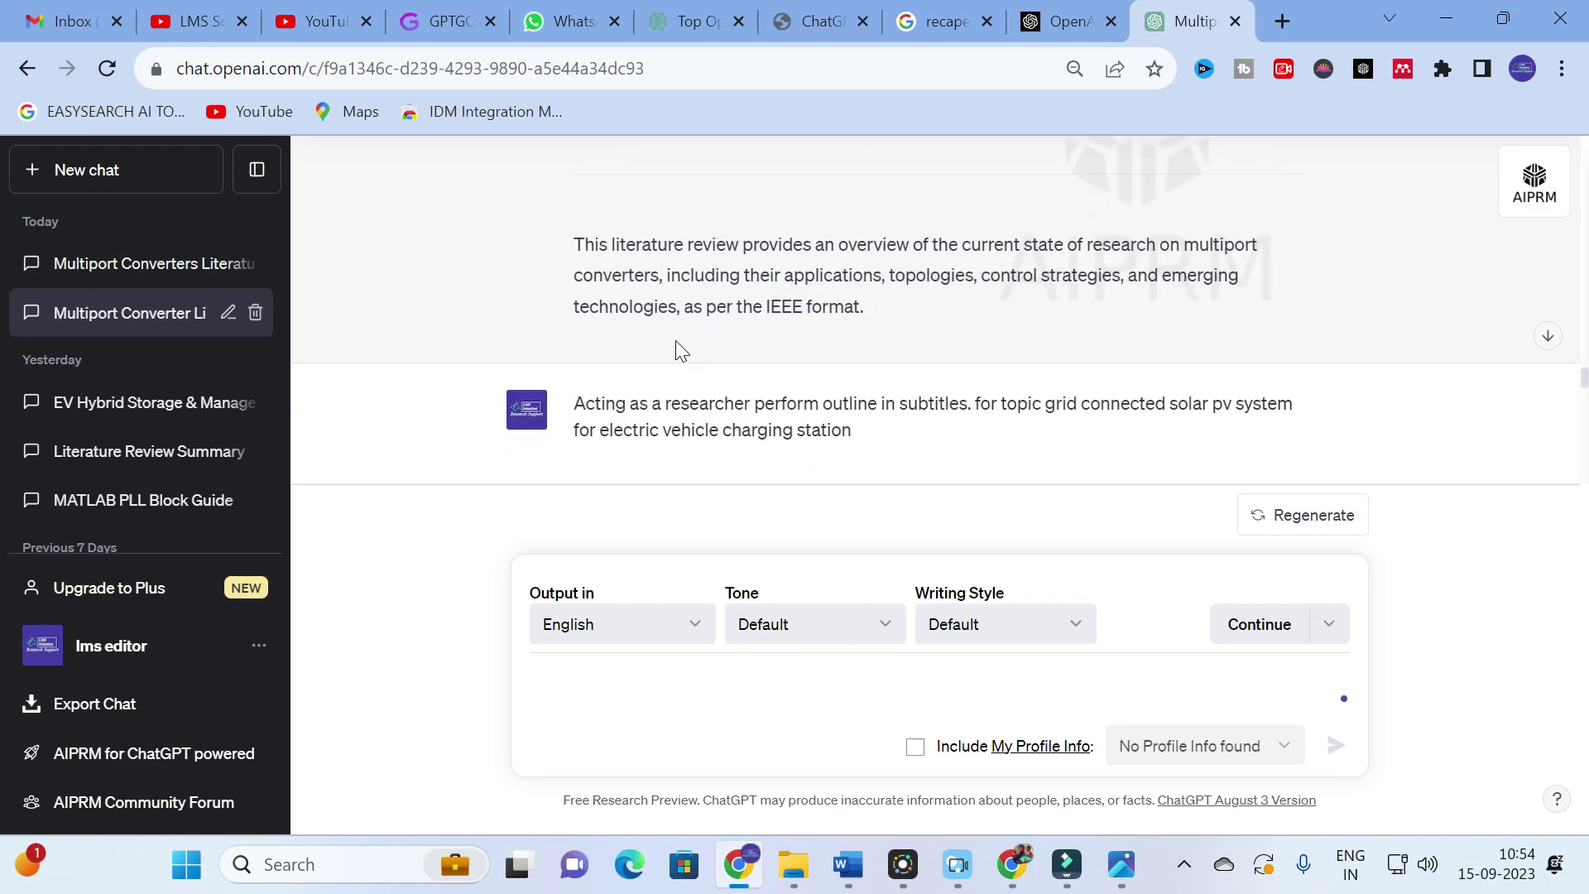
scroll(681, 349, down, 3)
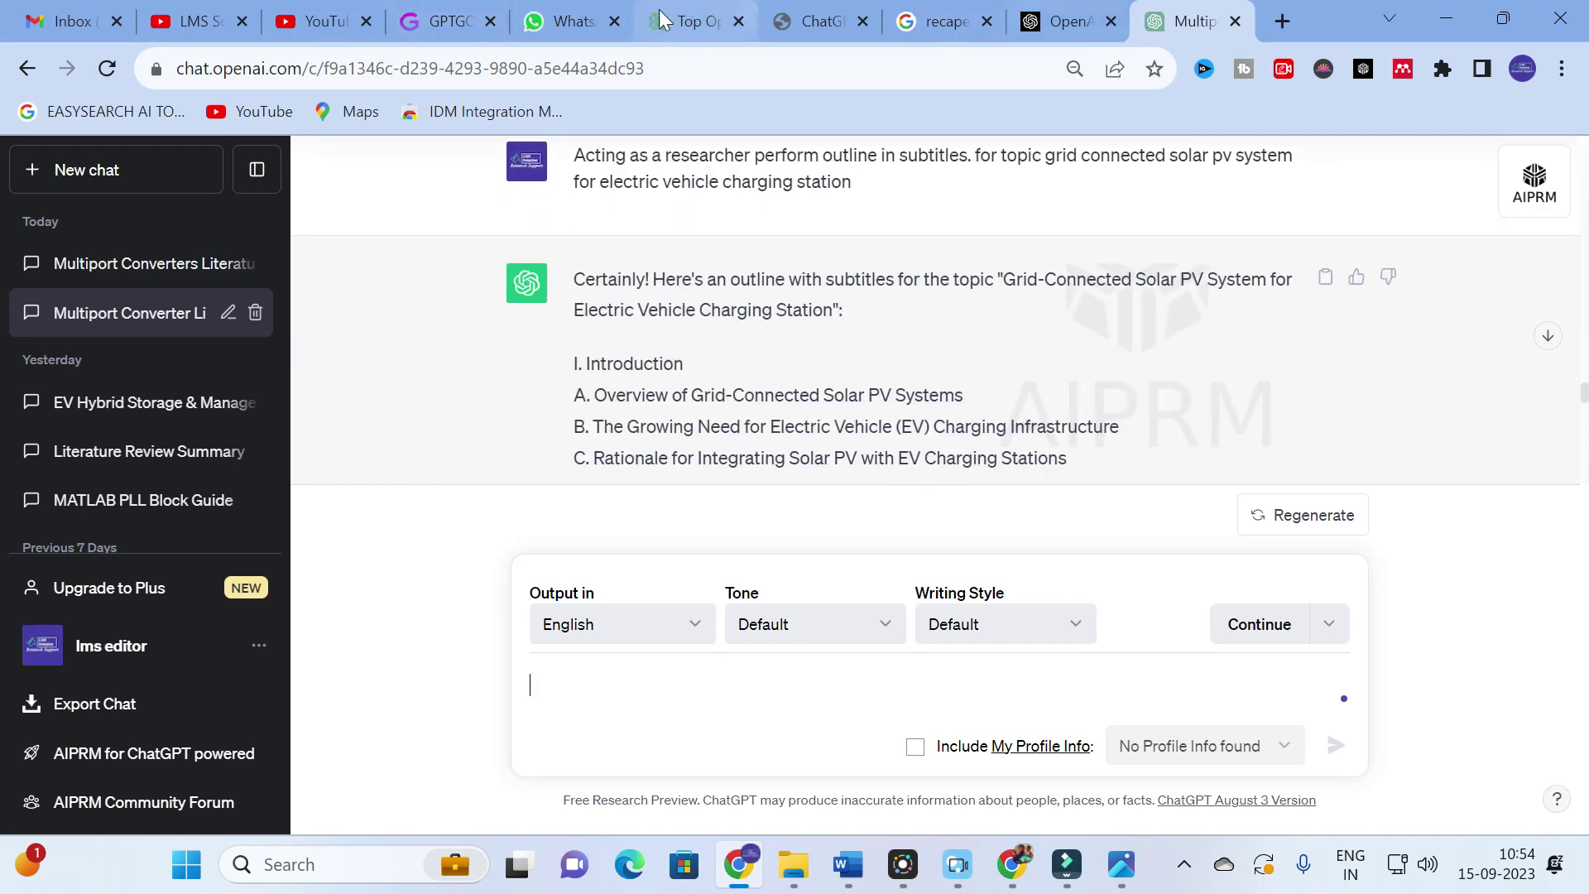
Return to the ChatGPT Prompt Generator page and examine the cheat sheet's role, task and format lists
click(820, 21)
scroll(340, 358, down, 6)
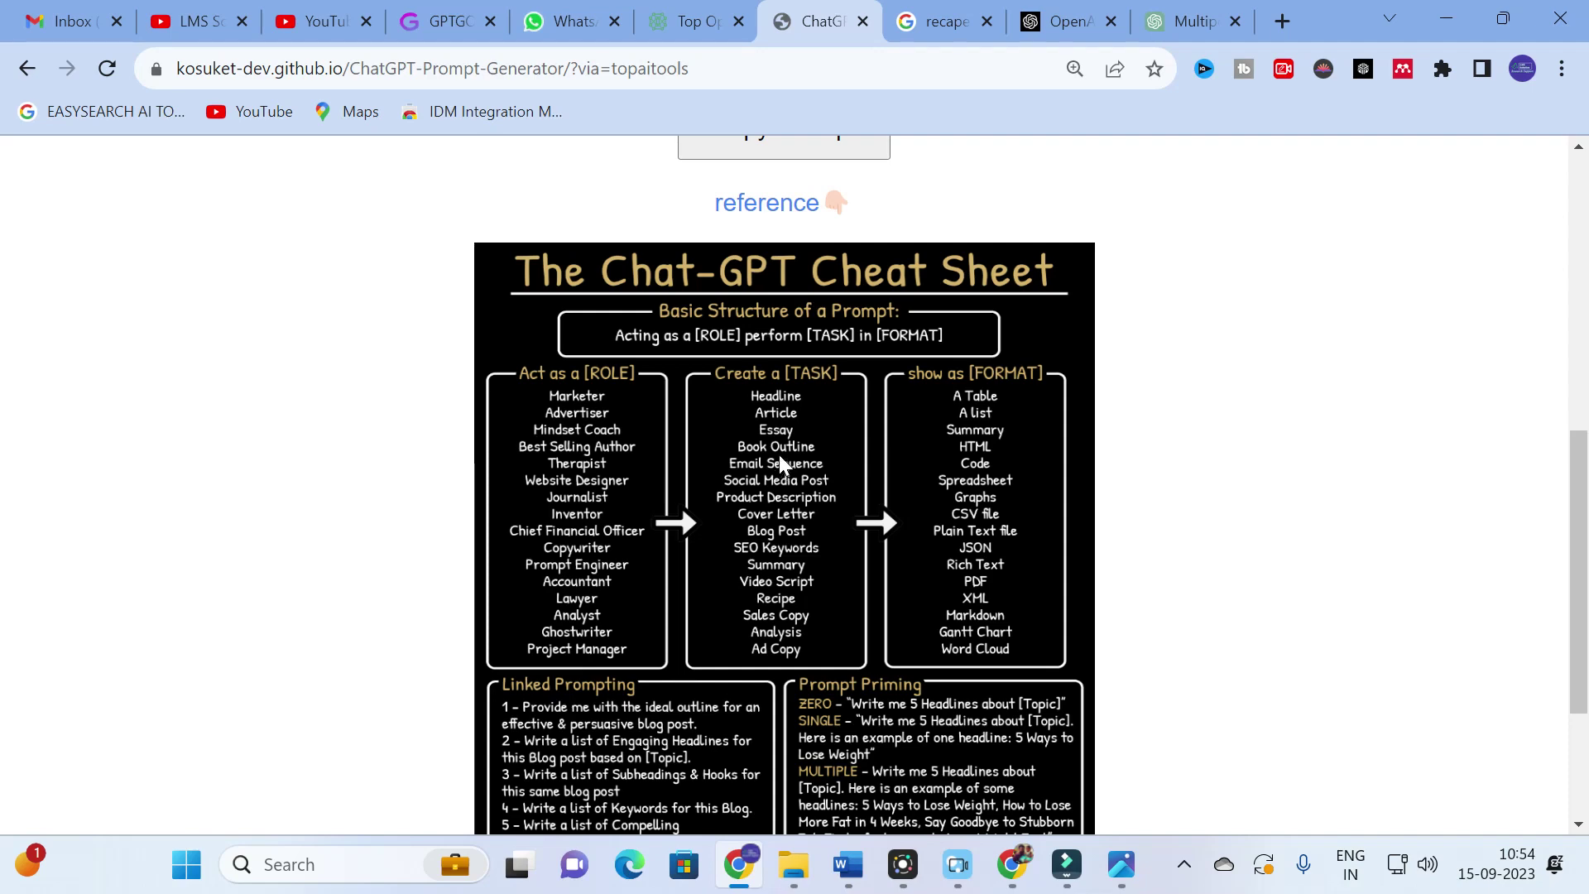
scroll(778, 454, up, 6)
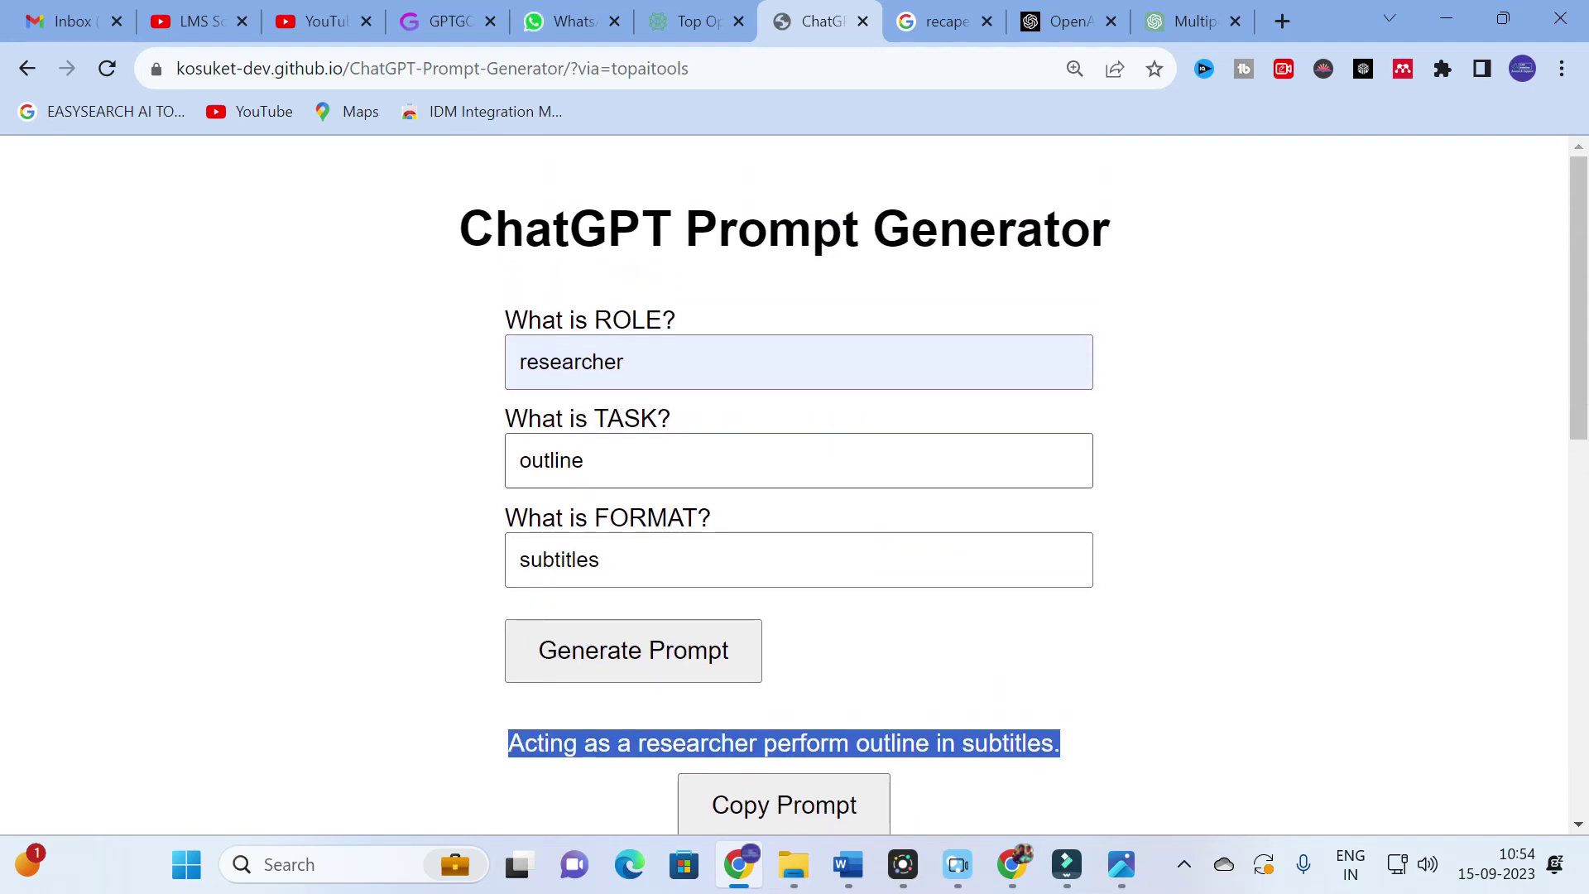